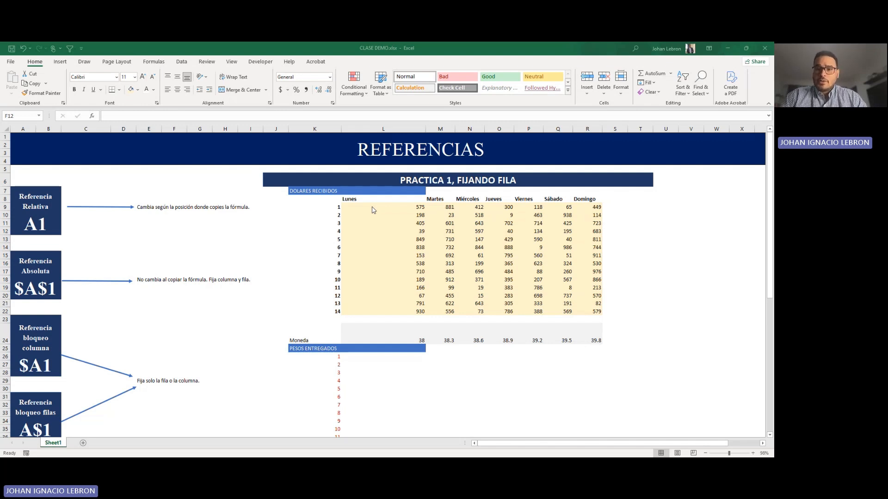
Step: Bold the relative-reference description in E9 and highlight E9:I9 with the light yellow fill
left_click(726, 52)
left_click(126, 238)
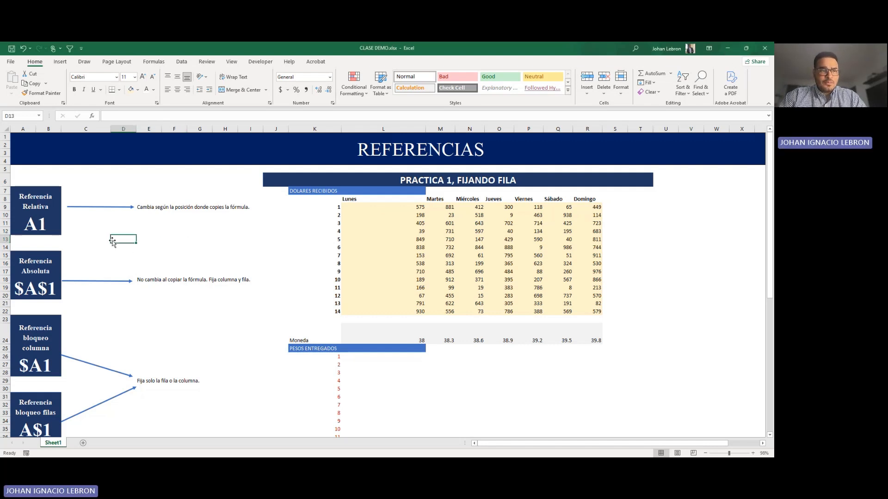
scroll(126, 247, "down", 1)
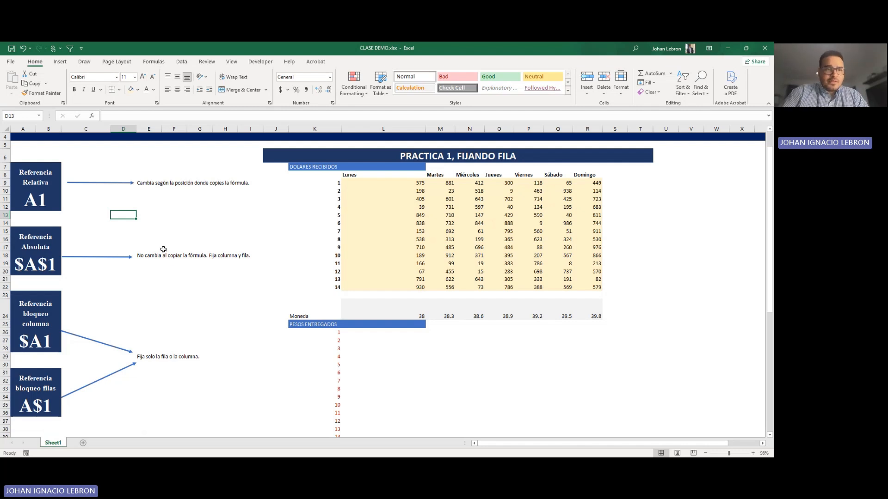
left_click(139, 184)
key("ctrl+b")
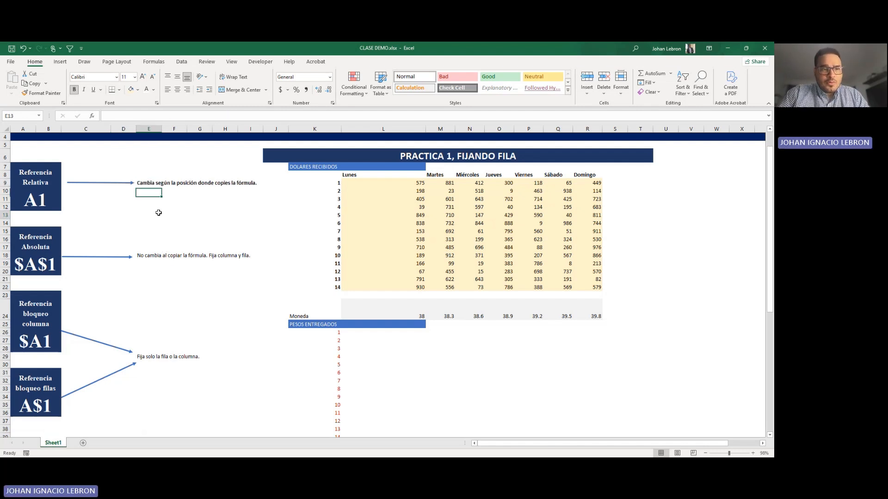
left_click_drag(149, 184, 244, 184)
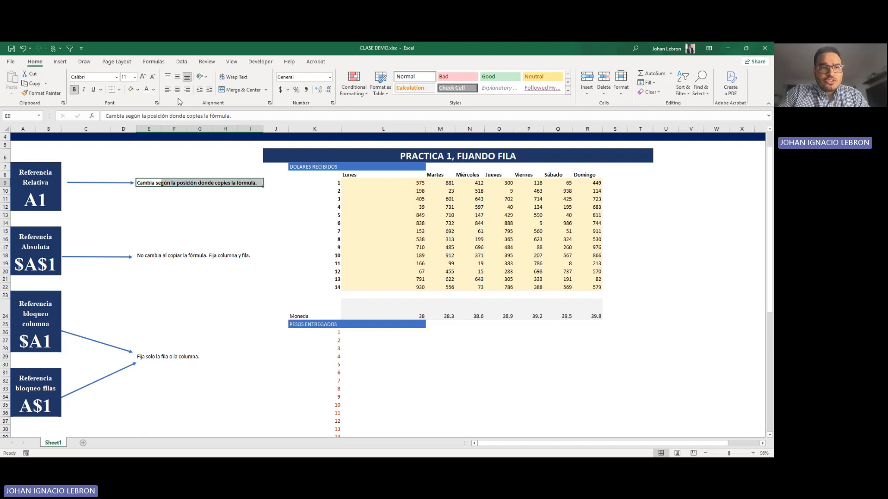
left_click(130, 89)
left_click(166, 234)
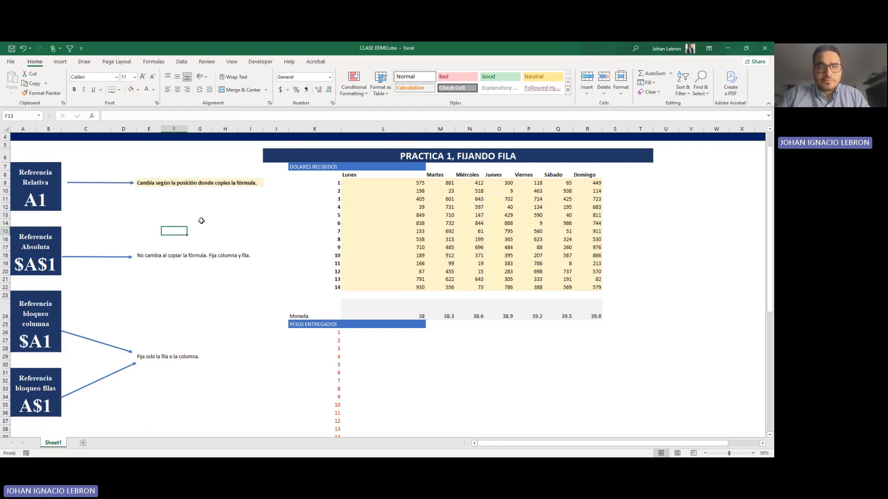
Step: Widen column J slightly, beside the DOLARES RECIBIDOS table
left_click(303, 184)
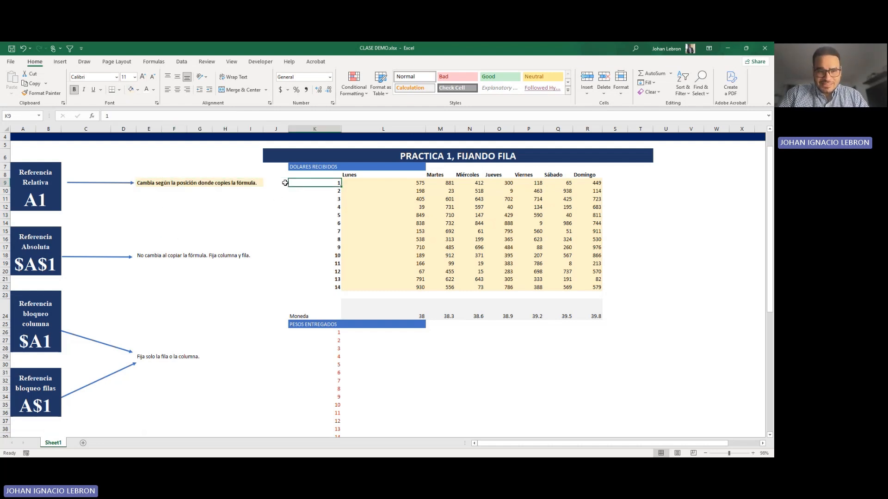
left_click(285, 183)
left_click_drag(288, 129, 300, 130)
left_click(283, 214)
Step: Enter the relative-reference formula =K9*L9 in cell J9
left_click(287, 182)
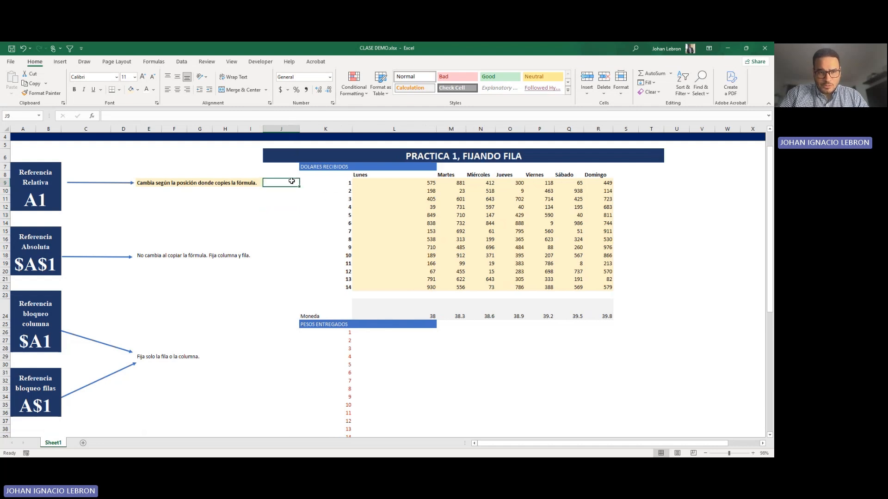
type("=")
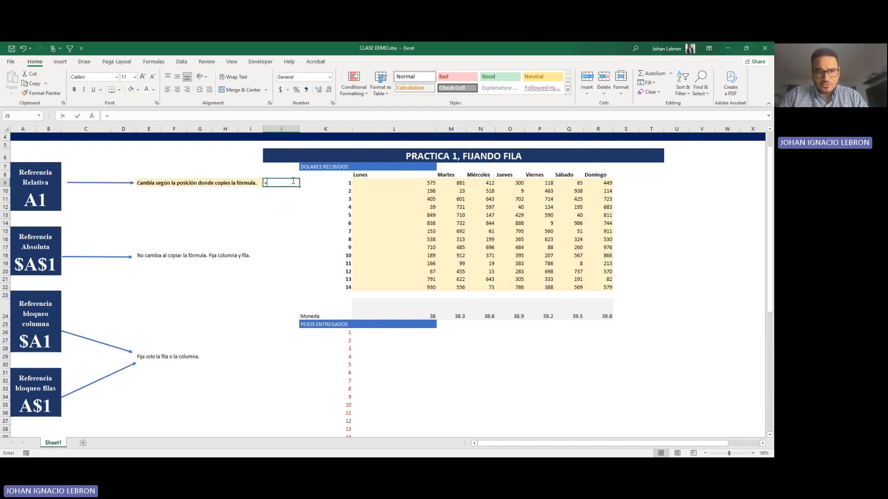
left_click(342, 183)
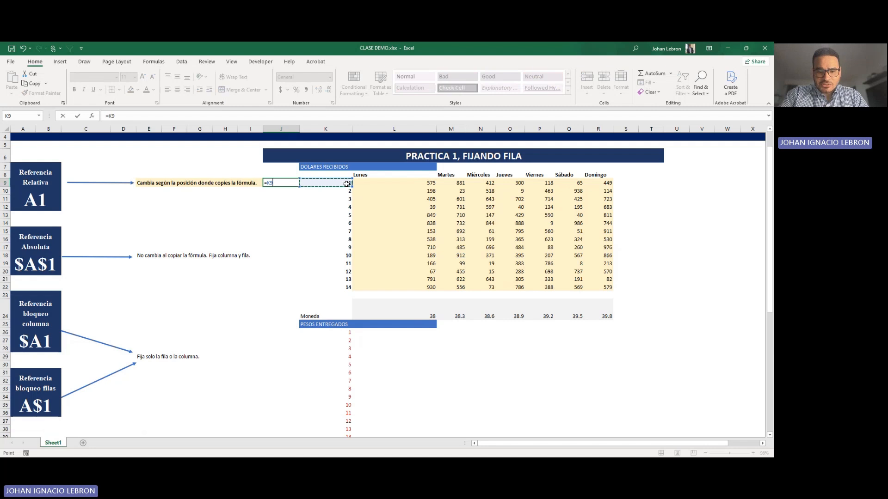
type("*")
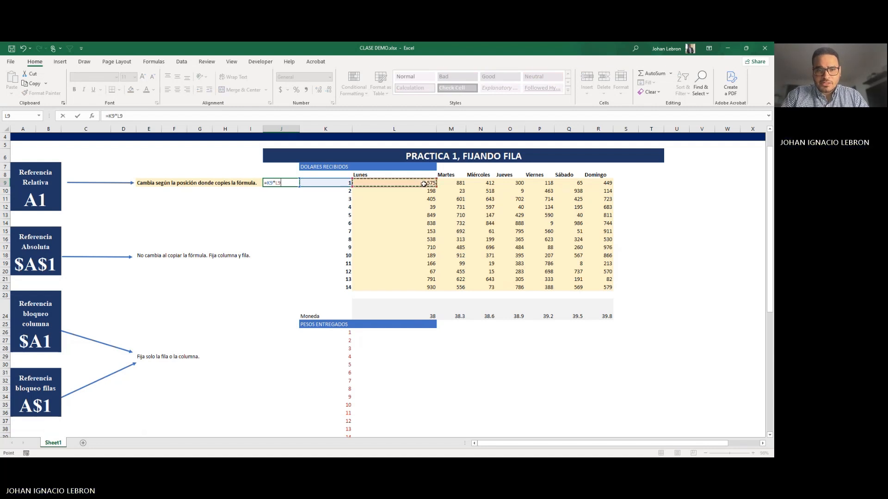
left_click(424, 183)
left_click(294, 184)
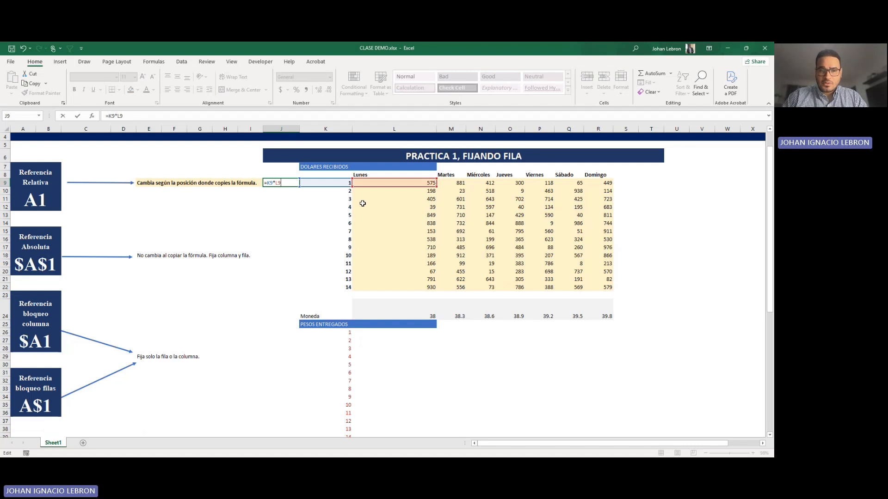
key("Return")
double_click(293, 184)
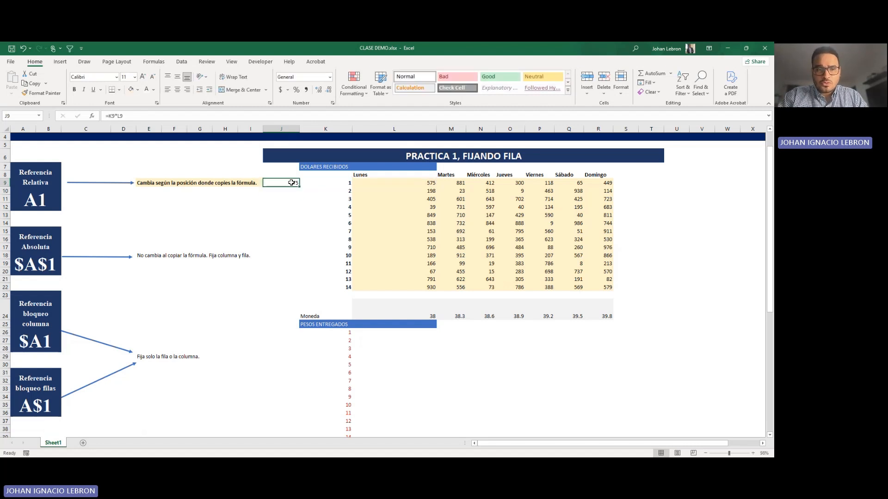
key("Escape")
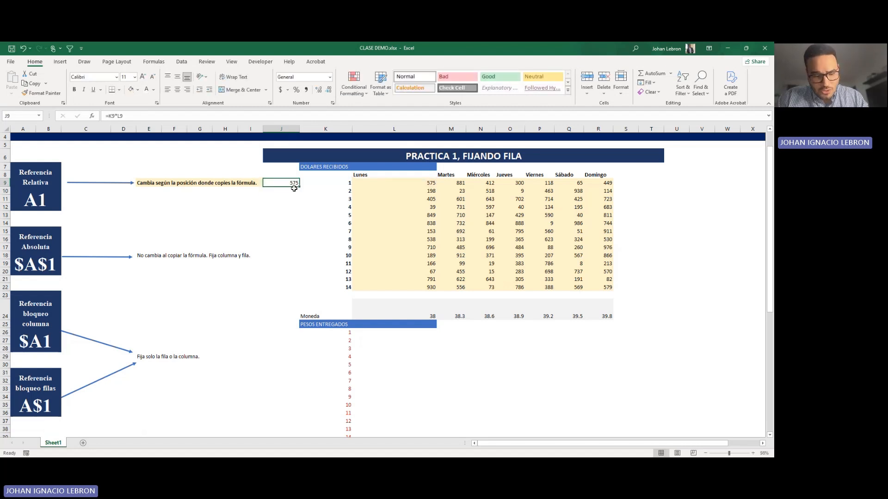
Step: Copy the J9 formula into J15:J22 and check the references of the pasted formula in J22
key("ctrl+c")
key("Down")
key("Down")
key("Down")
key("Down")
key("Down")
key("Down")
key("Down")
key("Down")
key("Down")
key("Down")
key("Down")
key("Down")
key("Down")
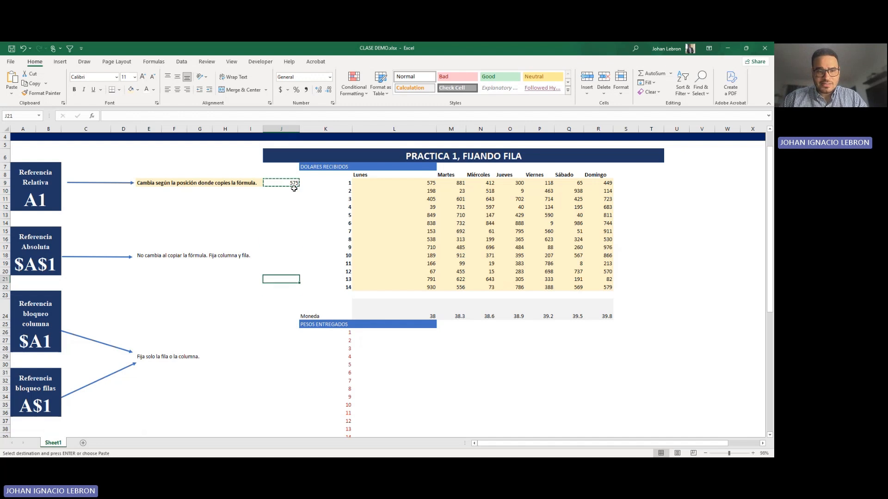
key("shift+Up")
key("shift+Up")
key("shift+Up")
key("shift+Up")
key("shift+Up")
key("shift+Up")
key("shift+Up")
key("Return")
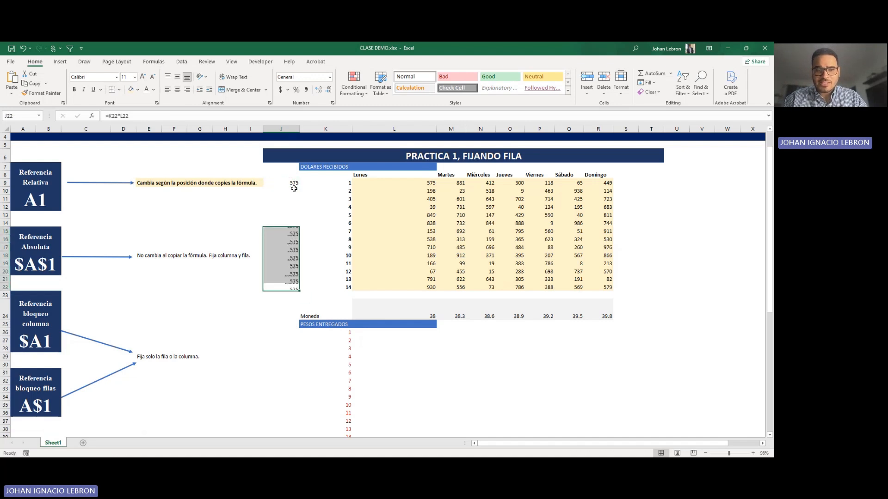
left_click(283, 270)
left_click(286, 288)
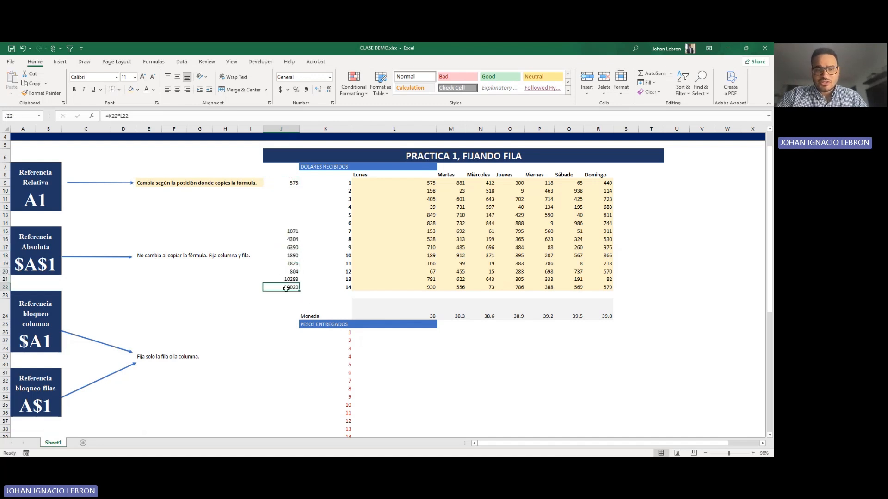
double_click(286, 288)
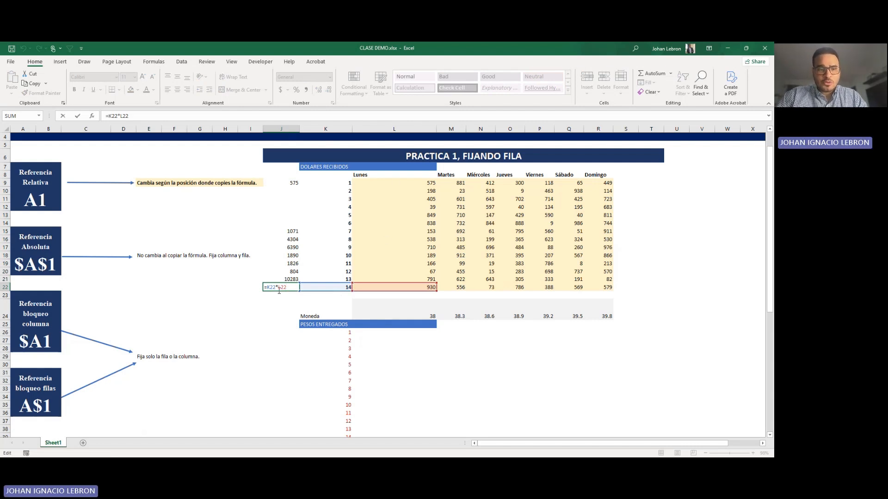
key("Escape")
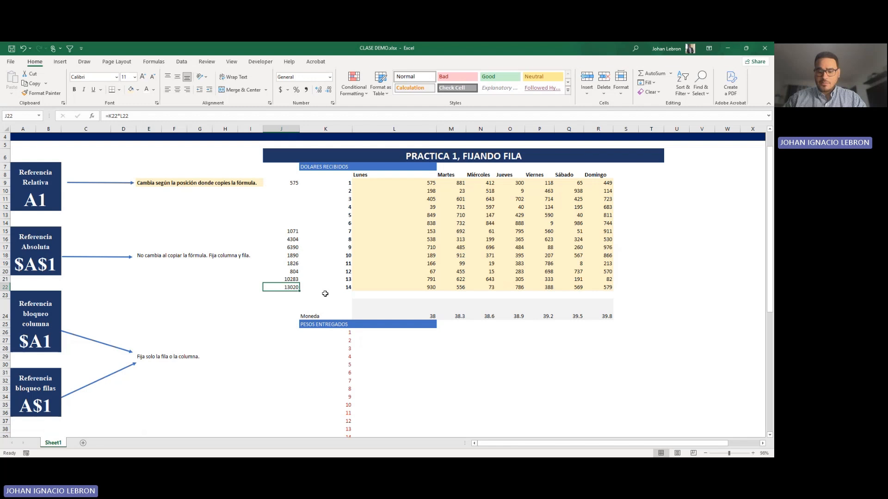
Step: Copy the J15 formula into J10:J14 and compare the references in J13 with those in J9
key("Up")
key("Up")
key("Up")
key("Up")
key("Up")
key("Up")
key("Up")
key("ctrl+c")
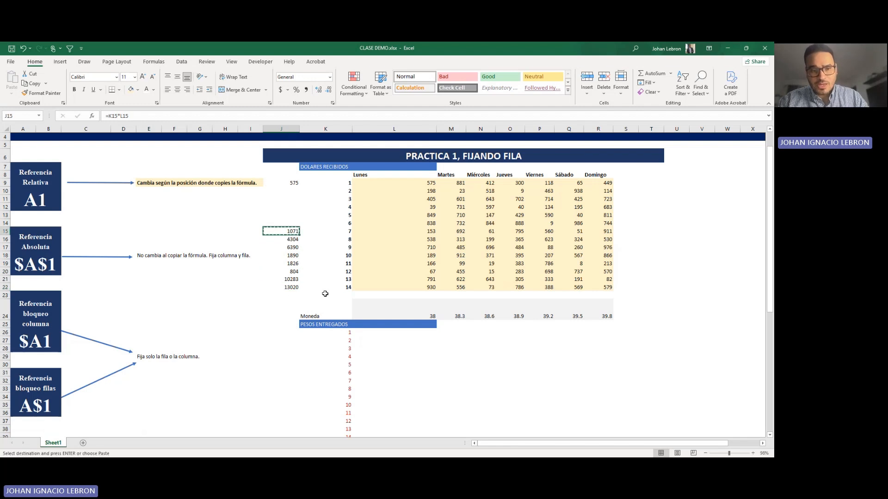
key("Up")
key("shift+Up")
key("shift+Up")
key("shift+Up")
key("shift+Up")
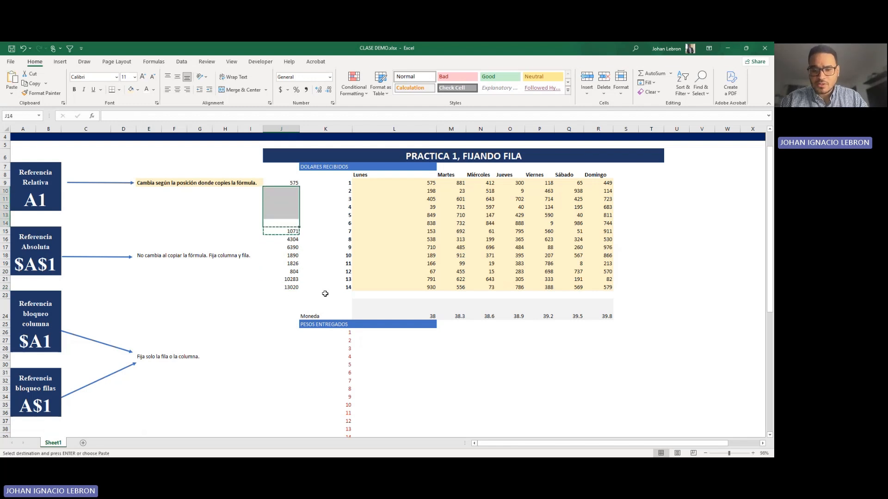
key("Return")
double_click(288, 216)
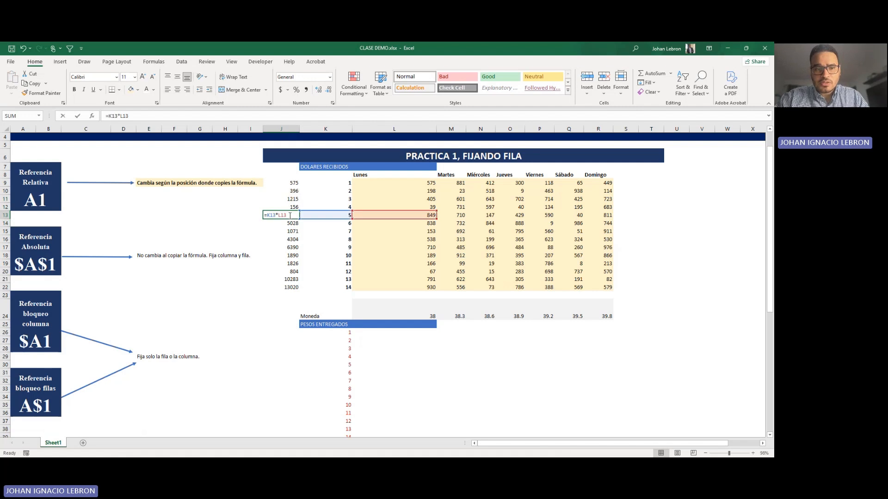
key("Escape")
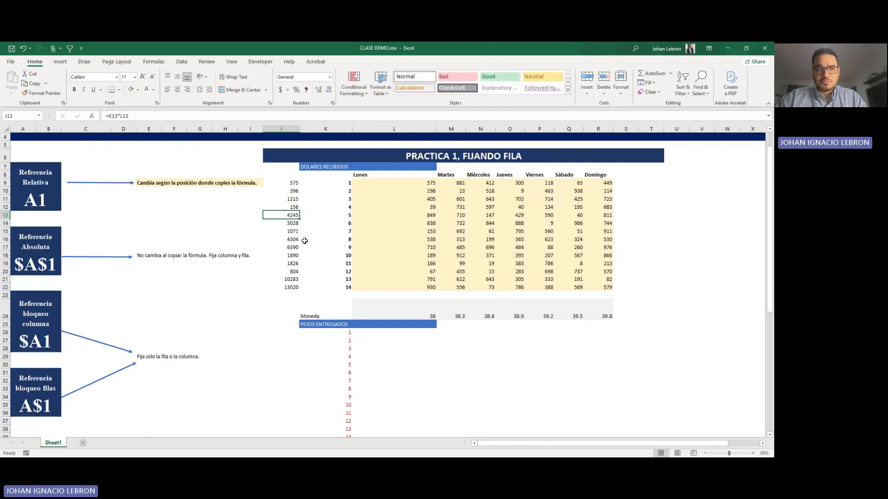
double_click(296, 183)
key("Escape")
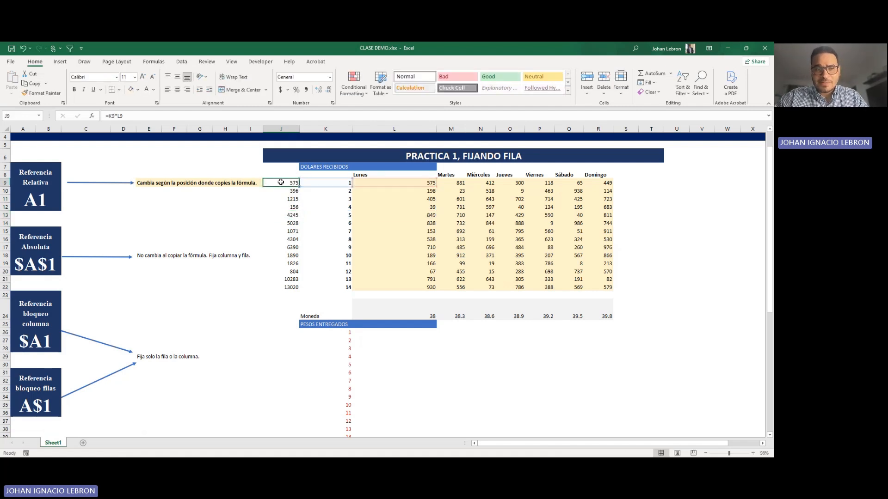
Step: Clear the multiplication formulas from J9:J22
left_click_drag(287, 191, 284, 287)
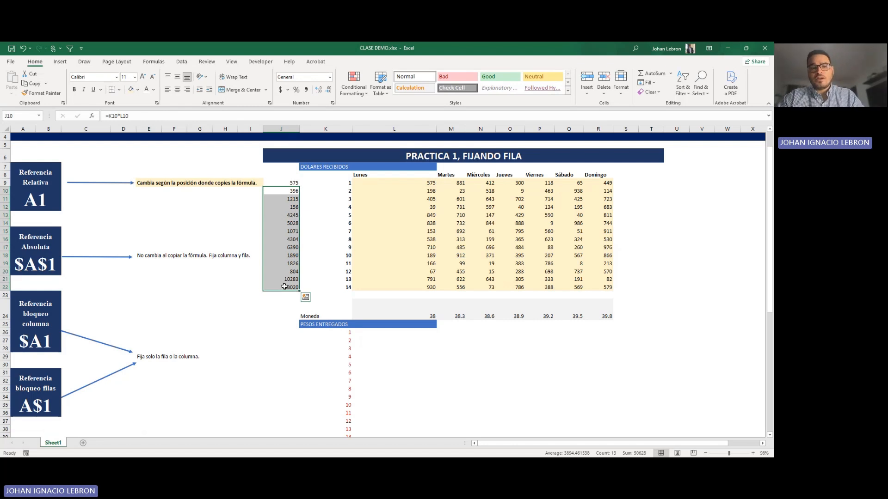
left_click(287, 279)
left_click_drag(278, 183, 273, 287)
key("Delete")
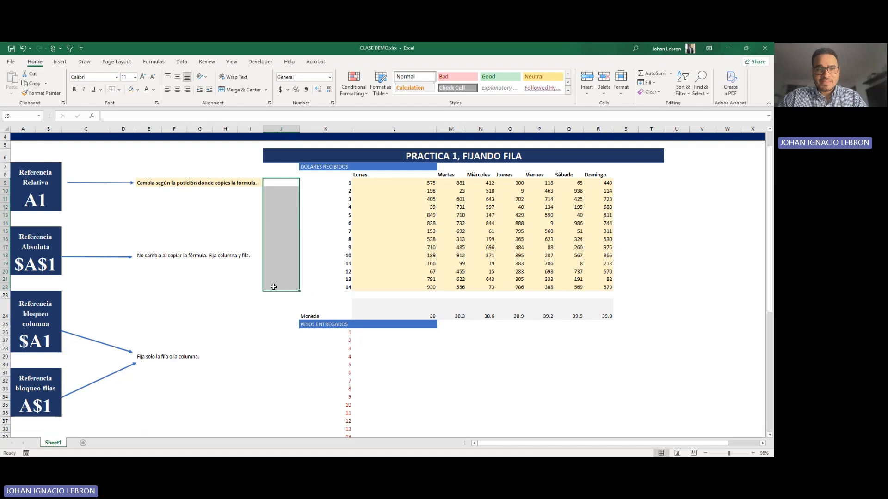
left_click(276, 190)
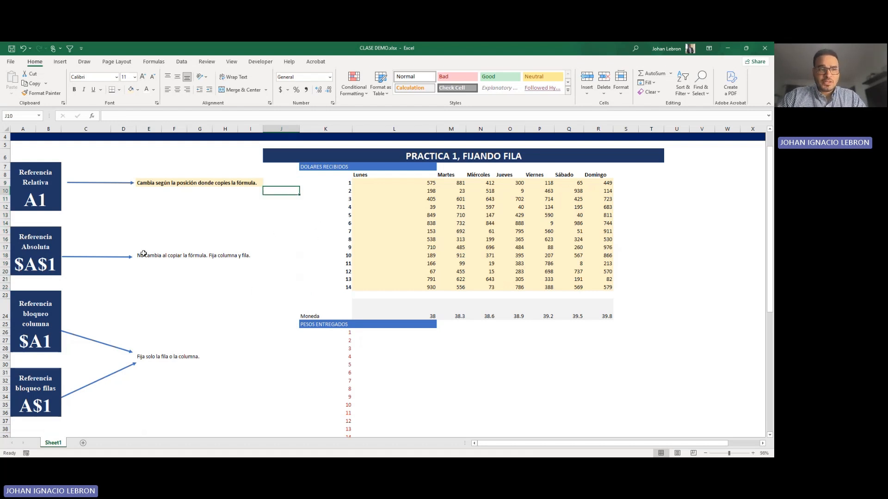
Step: Bold the absolute-reference description in E18 and highlight E18:I18 with the light yellow fill
left_click_drag(143, 255, 257, 255)
left_click(72, 91)
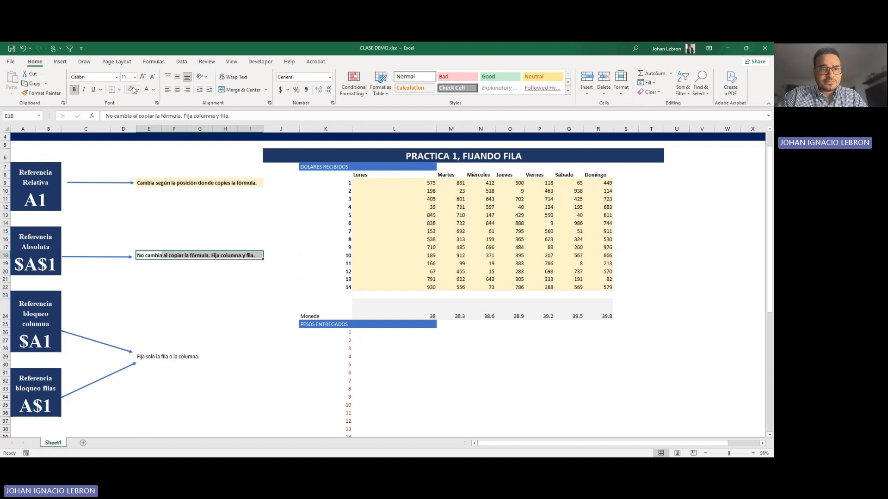
left_click(131, 89)
left_click(151, 295)
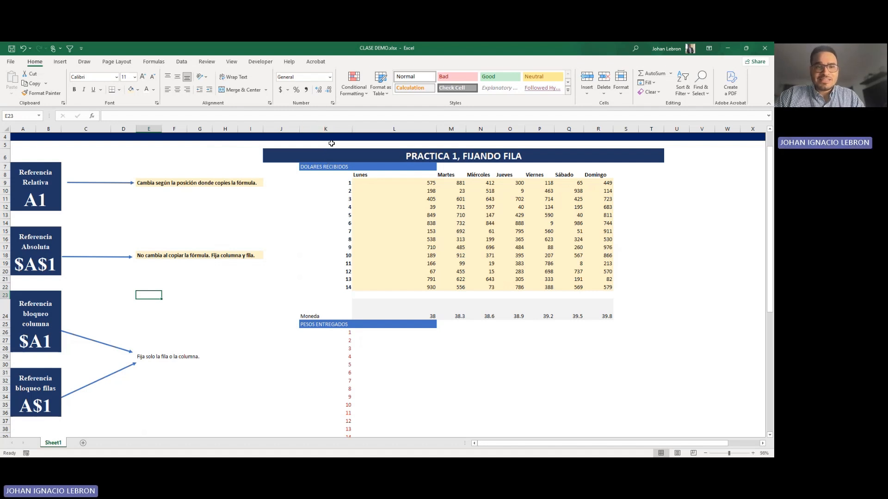
Step: Start a formula in J9 that multiplies Monday's first amount in L9 by the row number in K9
left_click(332, 183)
key("Down")
key("Down")
key("Down")
left_click(295, 184)
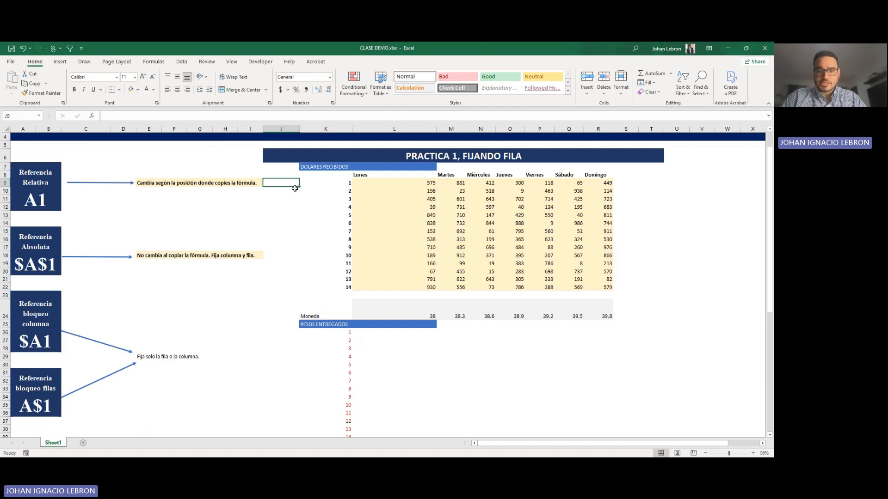
type("=")
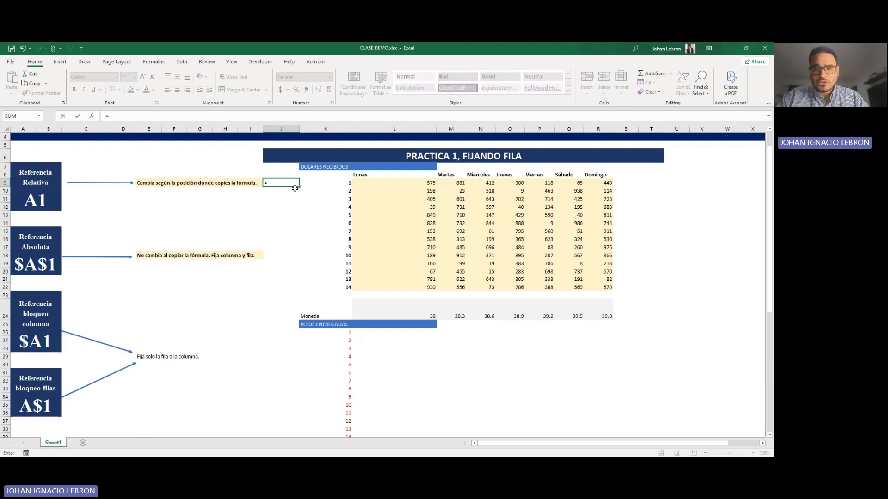
left_click(372, 183)
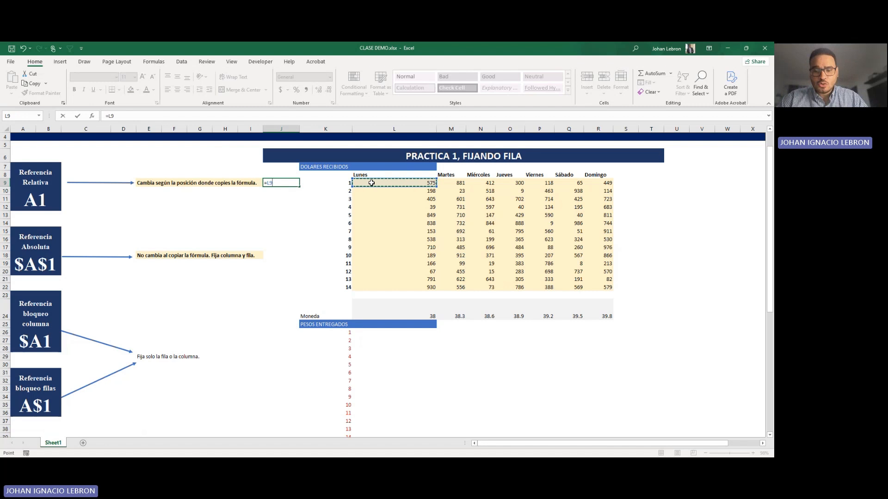
type("*")
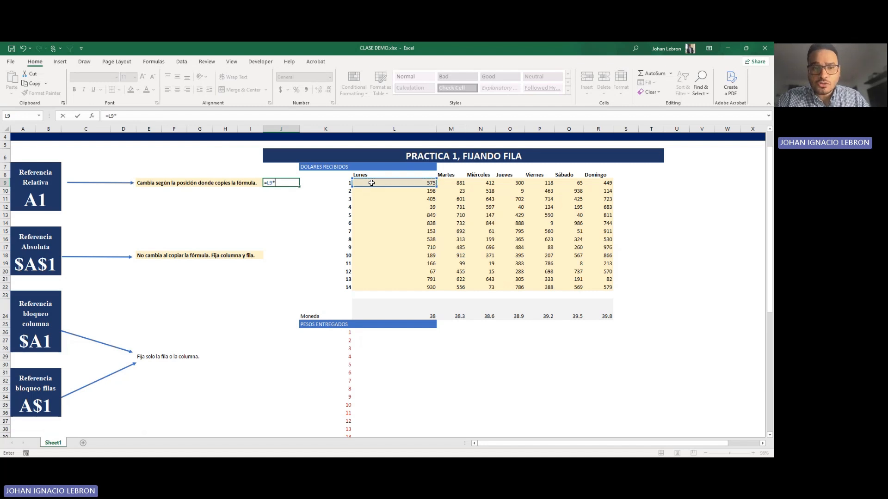
left_click(347, 183)
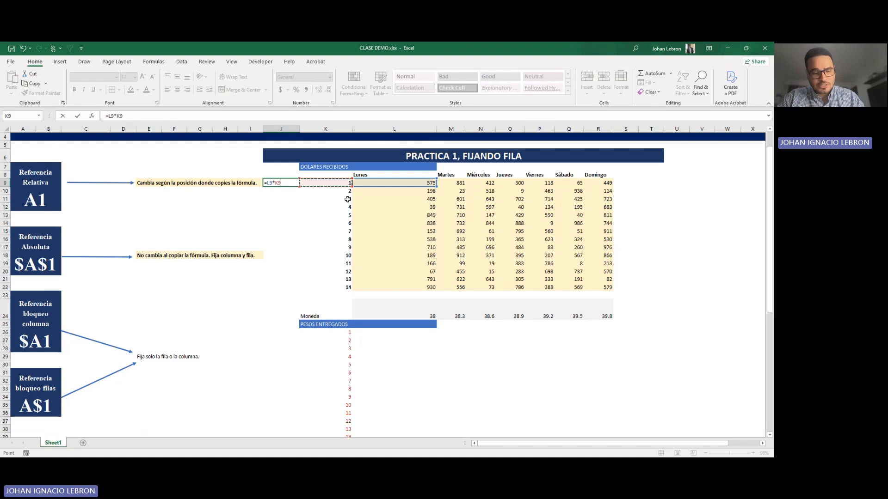
Step: Cycle the K9 reference through its absolute, row-locked, column-locked and relative forms, and enter the formula as =L9*$K$9
key("F4")
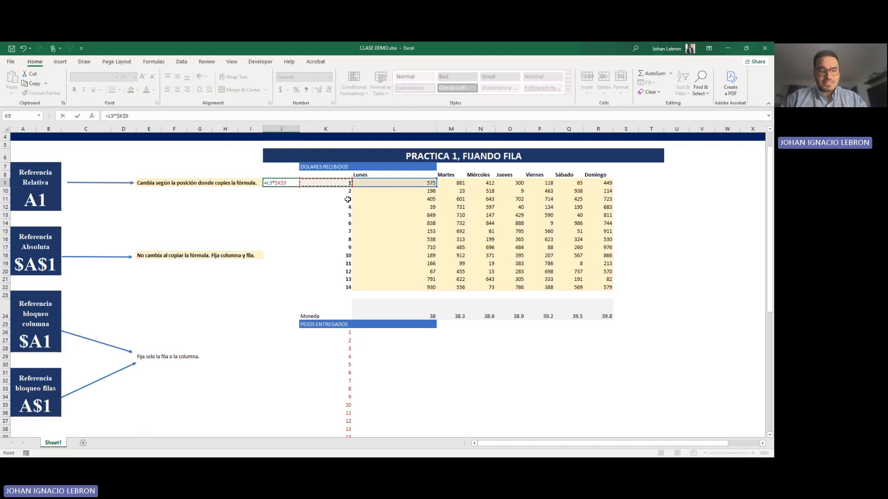
key("F4")
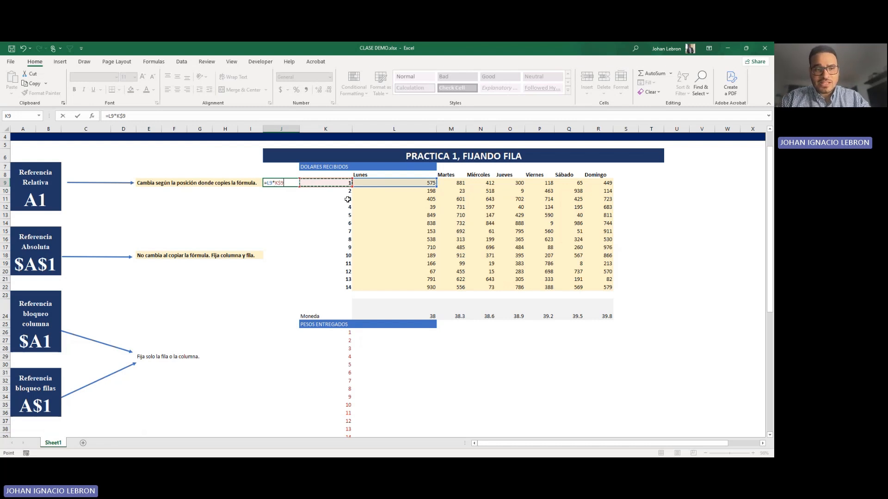
key("F4")
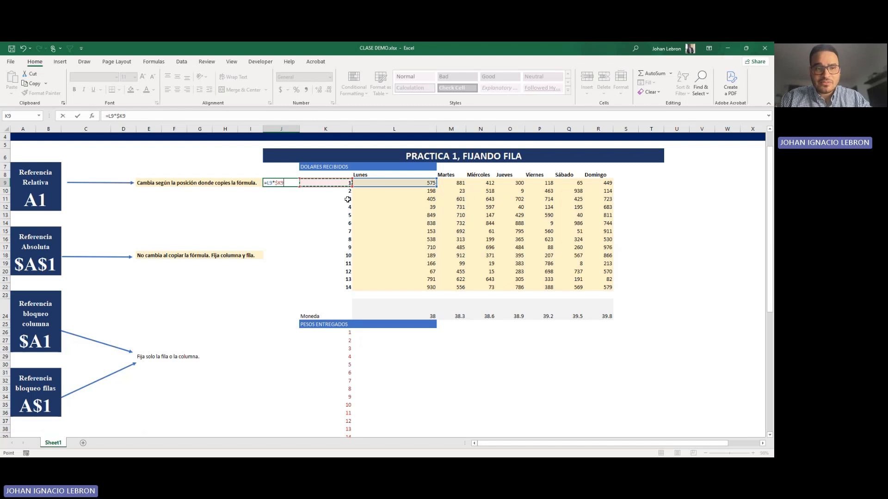
key("F4")
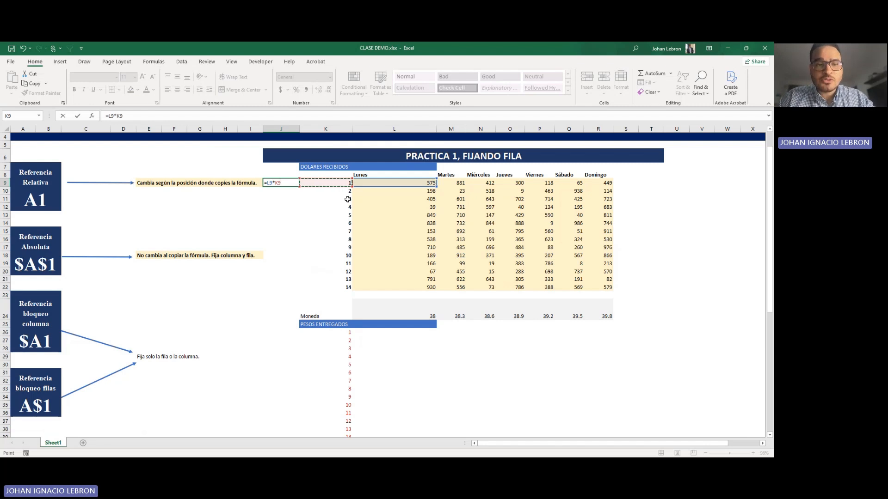
key("F4")
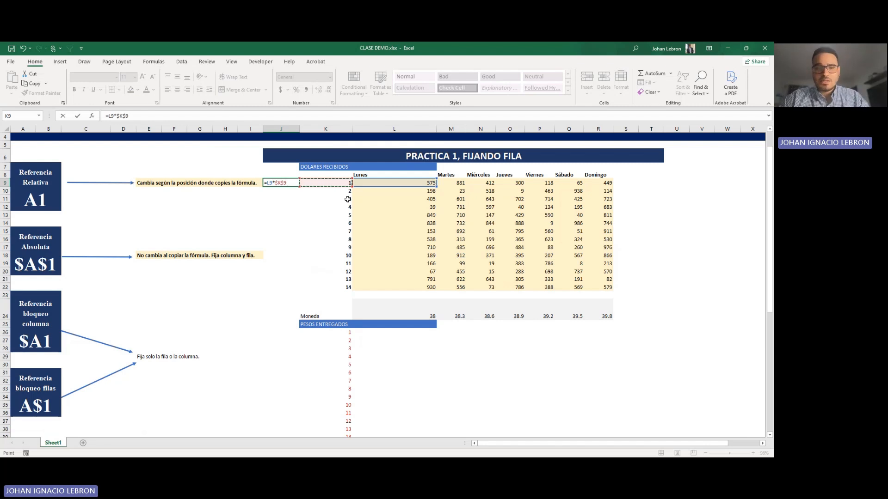
key("Return")
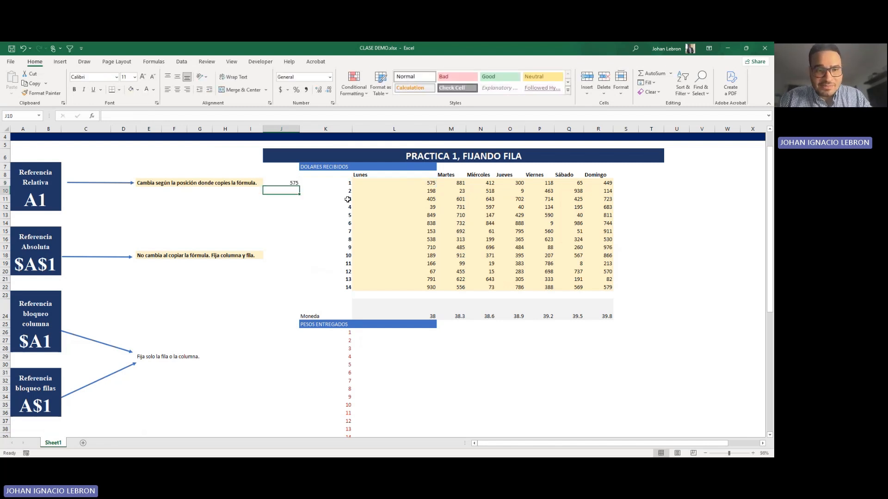
Step: Copy the J9 formula with its absolute reference into J10:J14
key("Up")
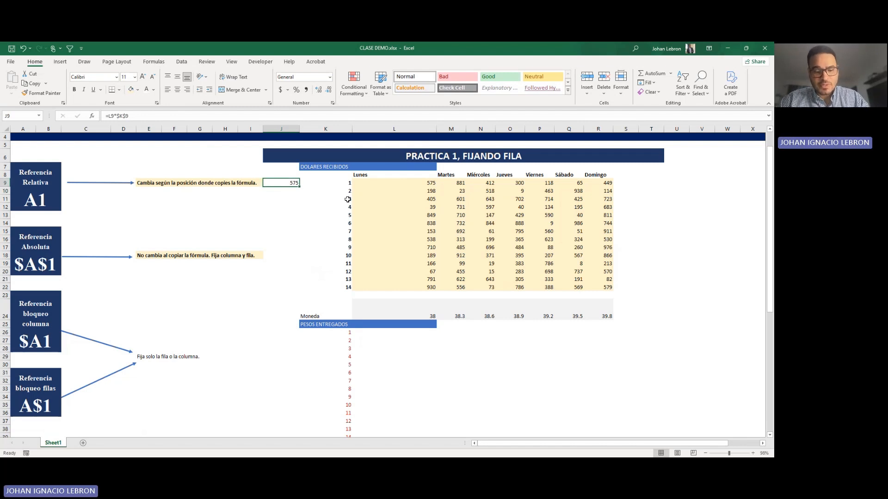
key("ctrl+c")
key("Down")
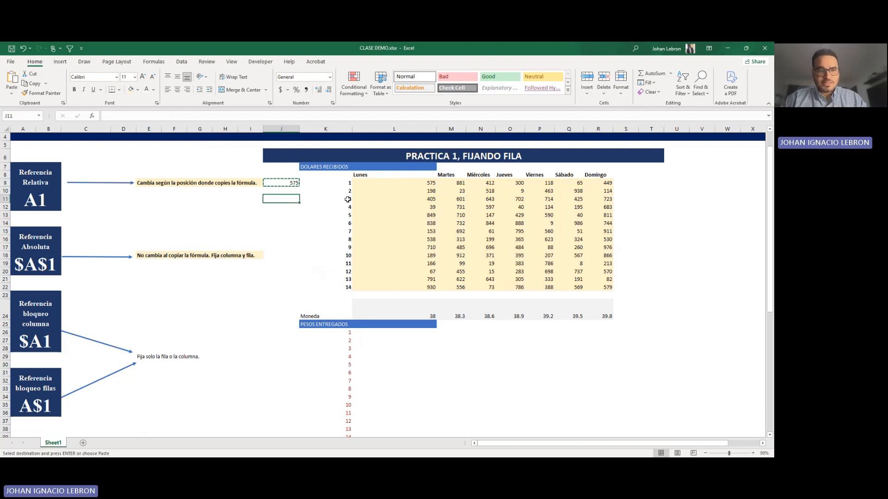
key("shift+Down")
key("shift+Down")
key("shift+Down")
key("shift+Down")
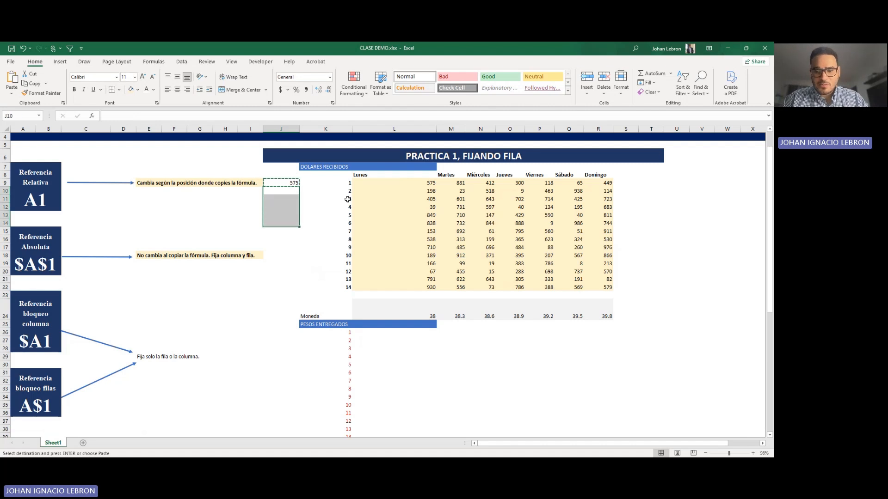
key("Return")
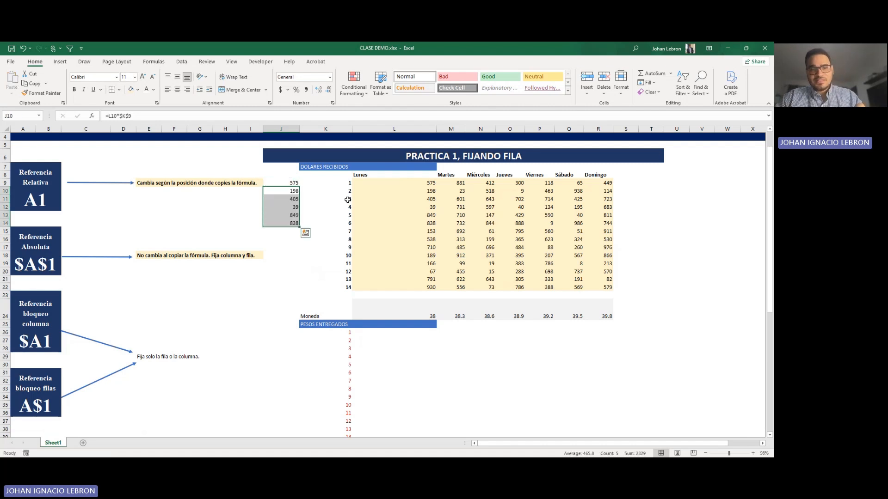
Step: Compare the copied formula in J10 with the Monday amounts in L10:L14 and examine its relative and absolute references
left_click(395, 192)
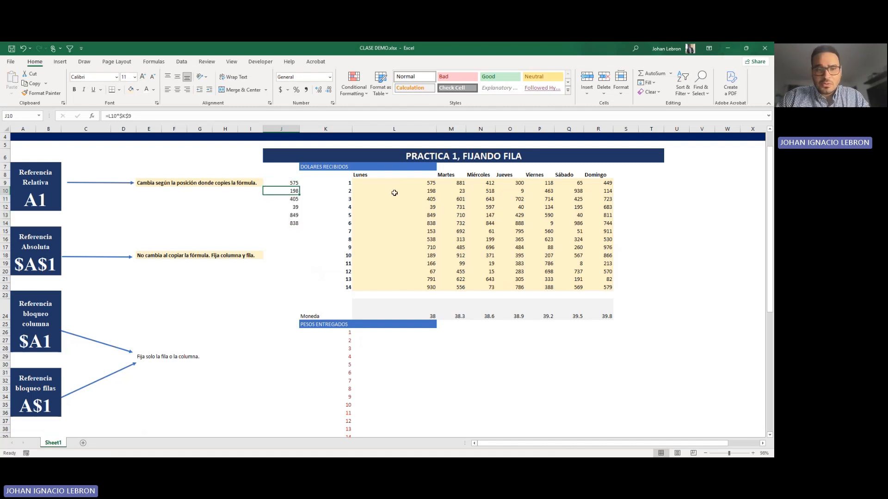
left_click(285, 191)
left_click(415, 193)
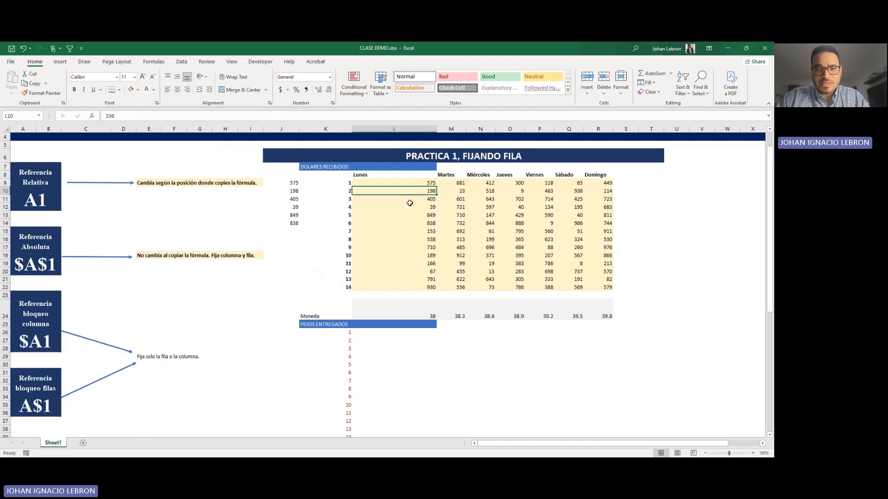
left_click_drag(413, 200, 413, 226)
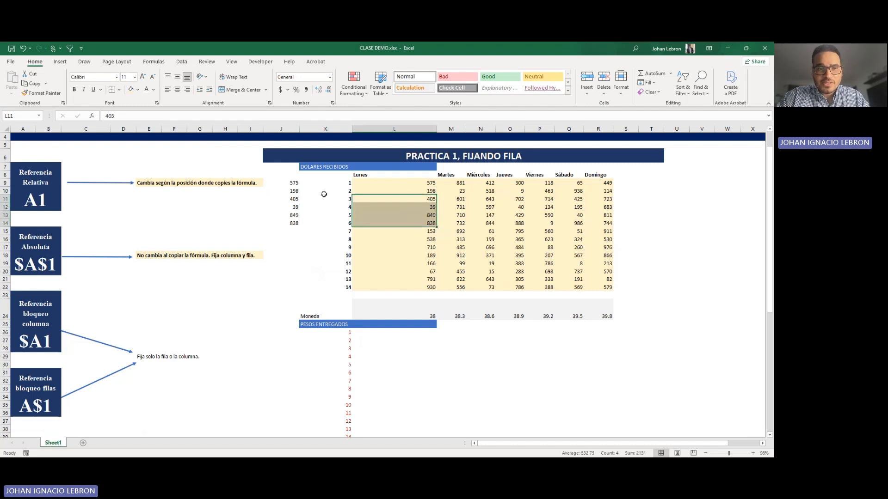
double_click(295, 190)
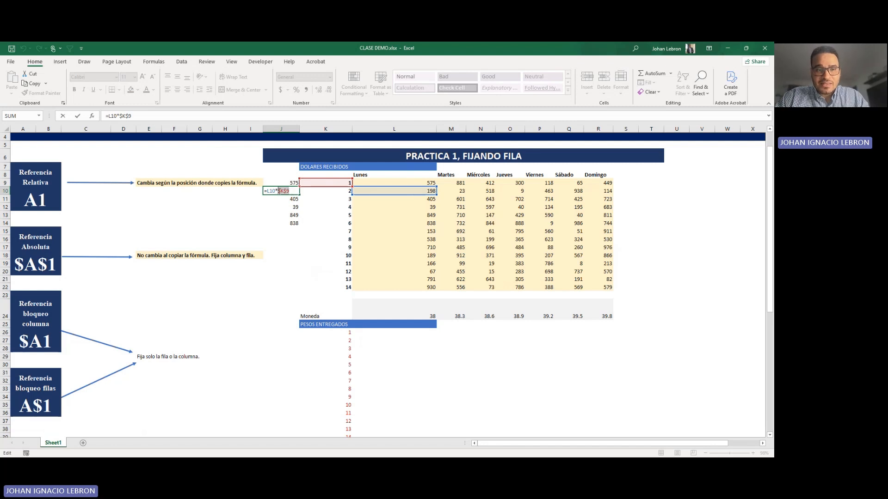
key("Return")
key("Up")
key("Up")
Step: Copy the J14 formula into J15:J19 and check the references of the pasted formula in J17
left_click(293, 223)
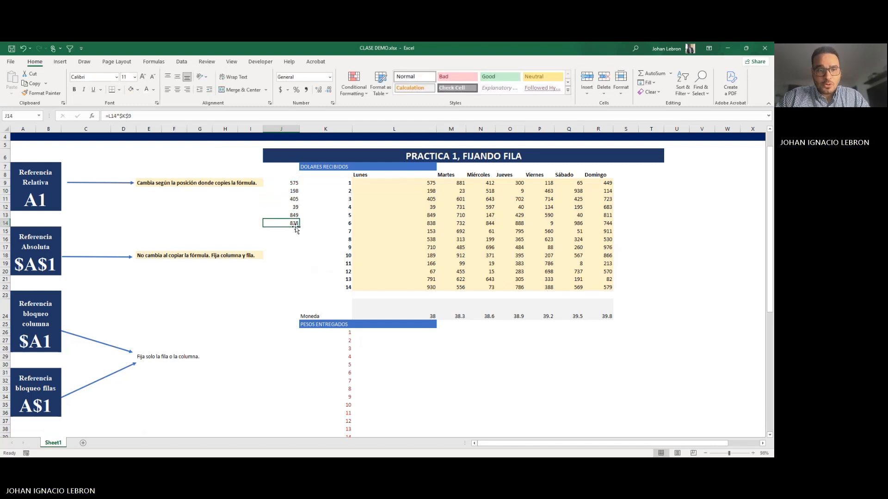
key("ctrl+c")
left_click_drag(293, 232, 292, 262)
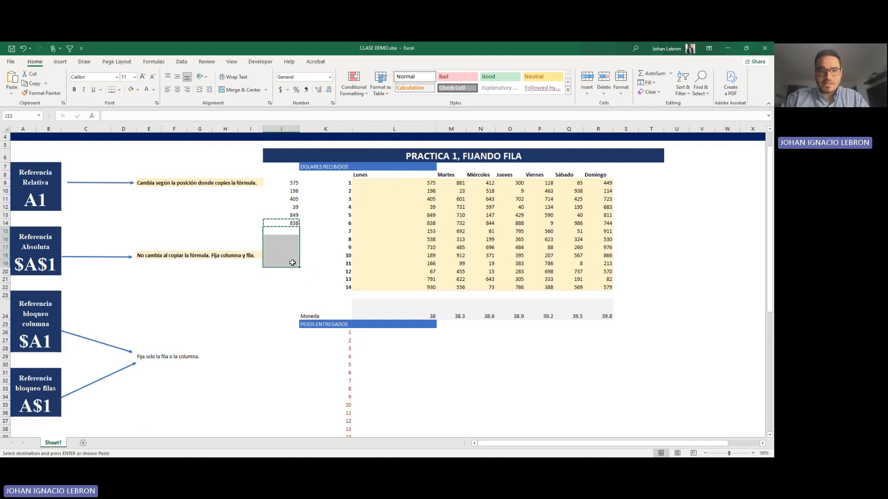
key("ctrl+v")
double_click(293, 247)
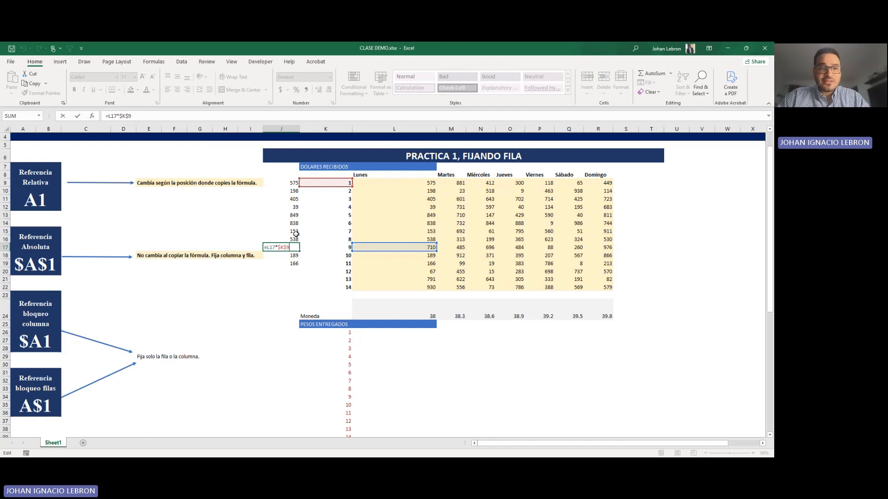
key("Return")
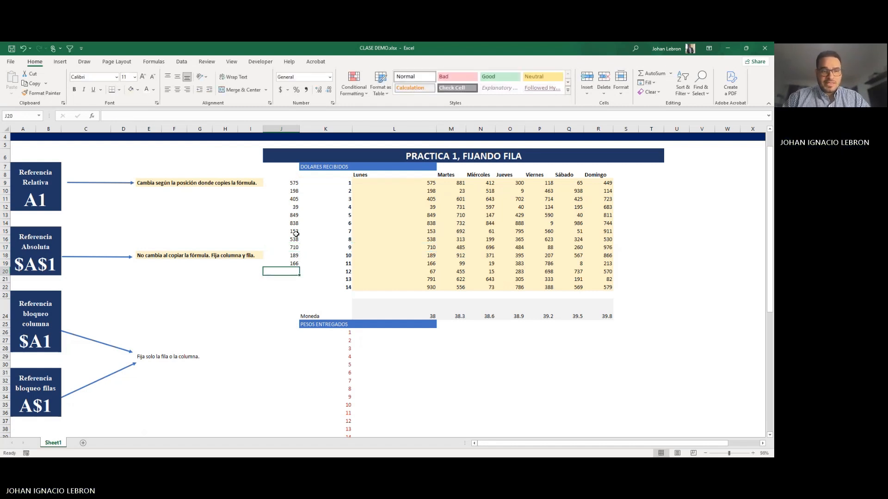
Step: Clear the multiplication formulas from J9:J19
key("shift+Down")
key("shift+Up")
key("shift+Up")
key("shift+Up")
key("shift+Up")
key("shift+Up")
key("shift+Up")
key("shift+Up")
key("shift+Up")
key("shift+Up")
key("shift+Up")
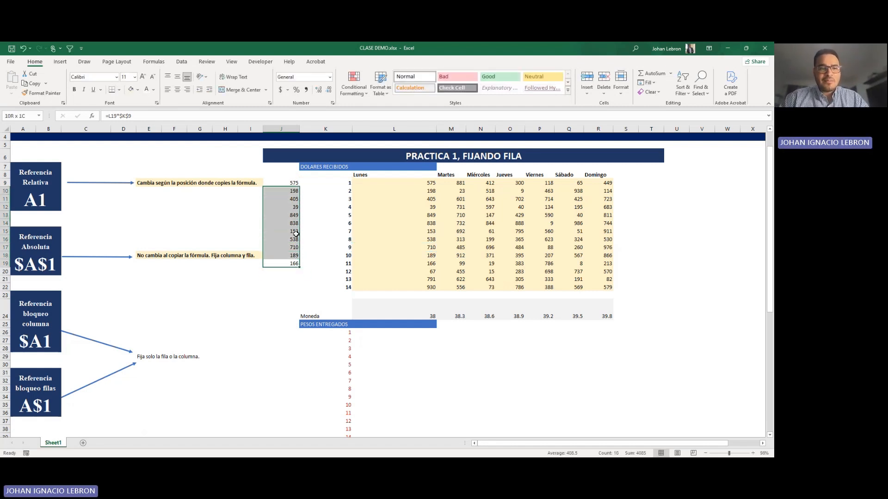
key("shift+Down")
key("Delete")
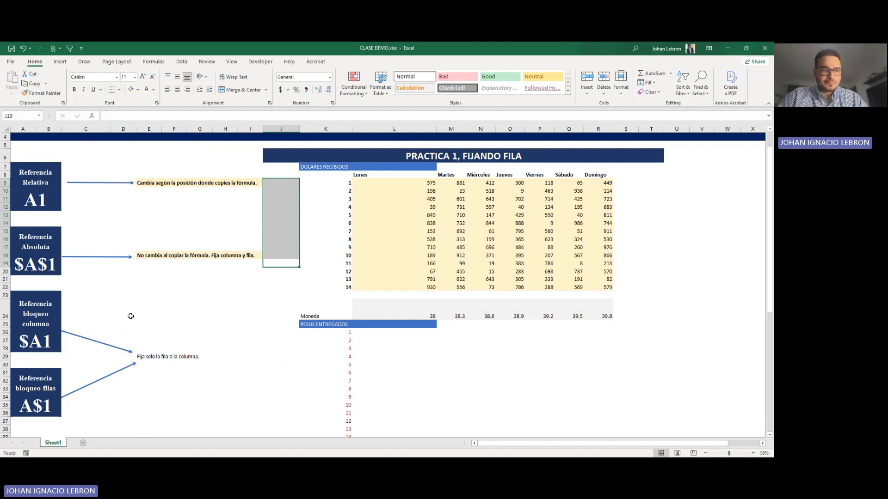
Step: Examine the Practice 1 data, selecting the received-dollar amounts in L9:R22 and Monday's exchange rate in L24
scroll(187, 284, "down", 1)
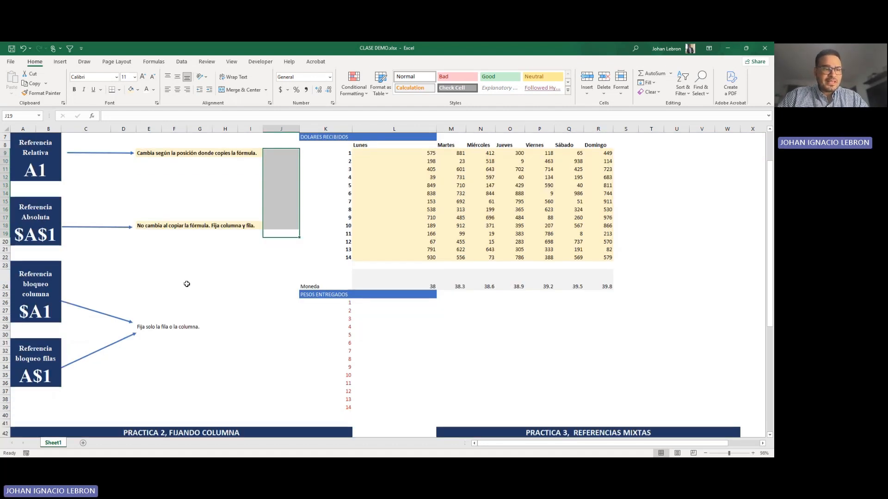
scroll(187, 284, "up", 1)
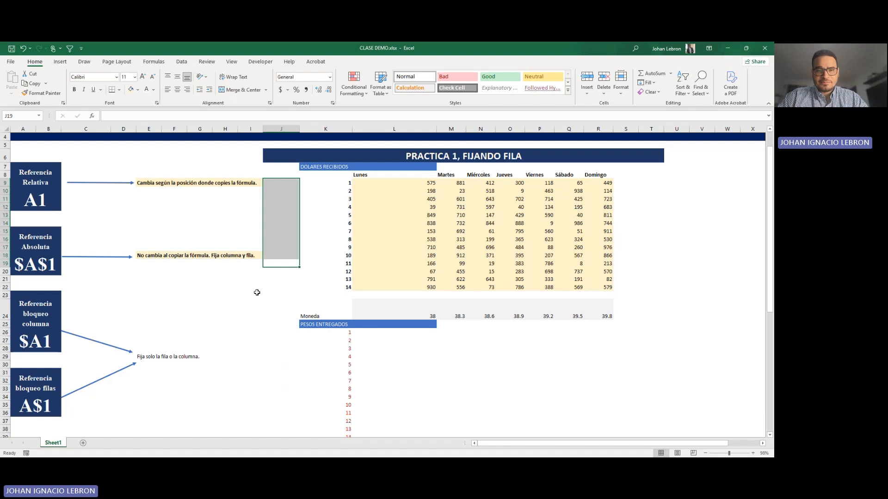
left_click(388, 333)
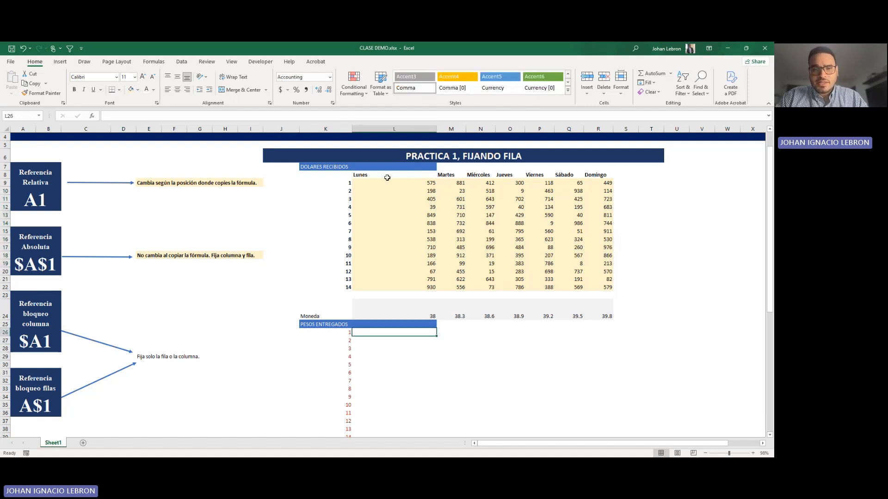
left_click_drag(388, 182, 601, 279)
scroll(601, 279, "up", 1)
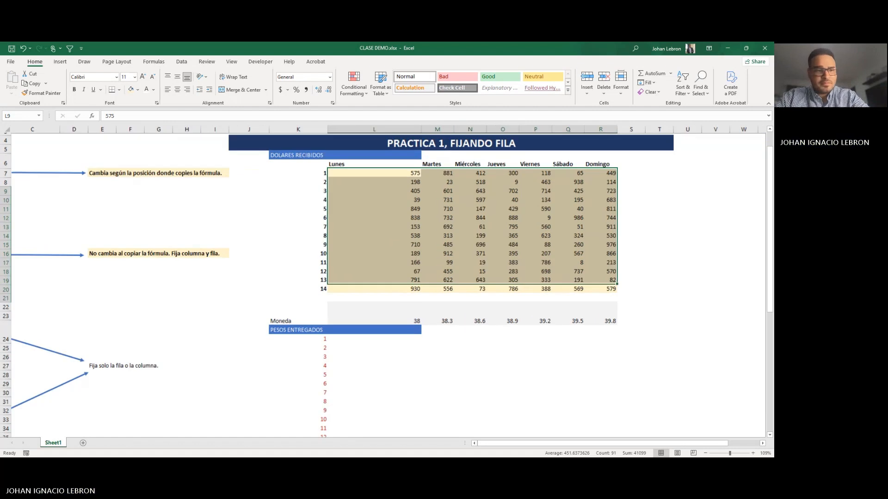
scroll(601, 279, "down", 1)
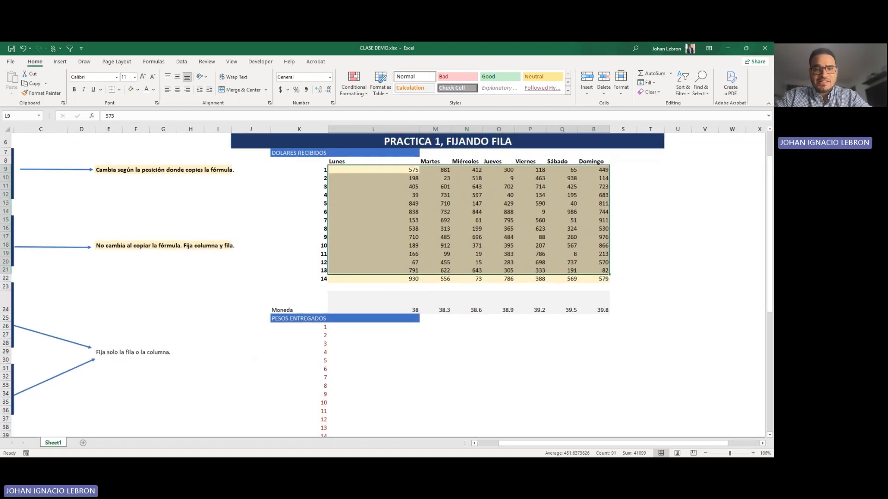
scroll(601, 280, "up", 4)
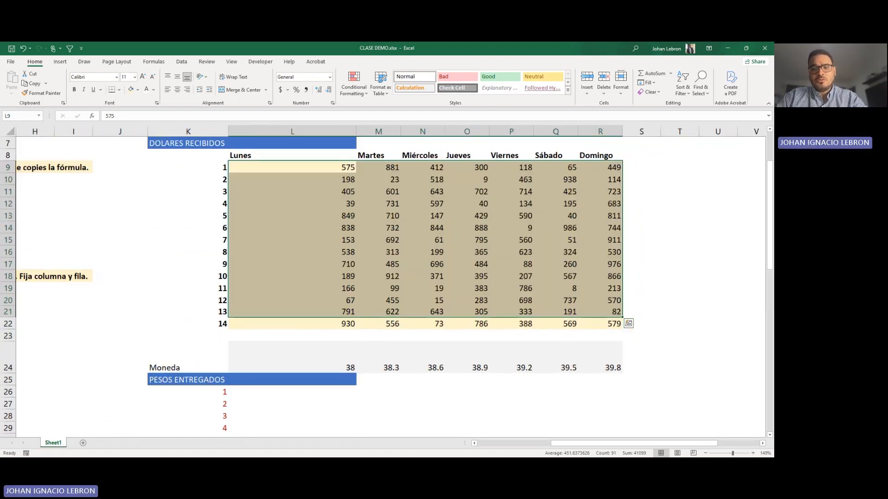
left_click_drag(319, 168, 614, 323)
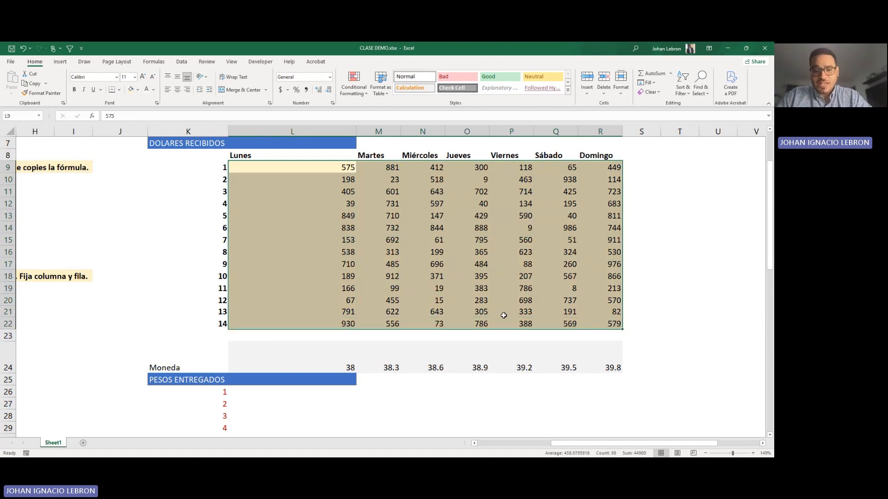
left_click(305, 363)
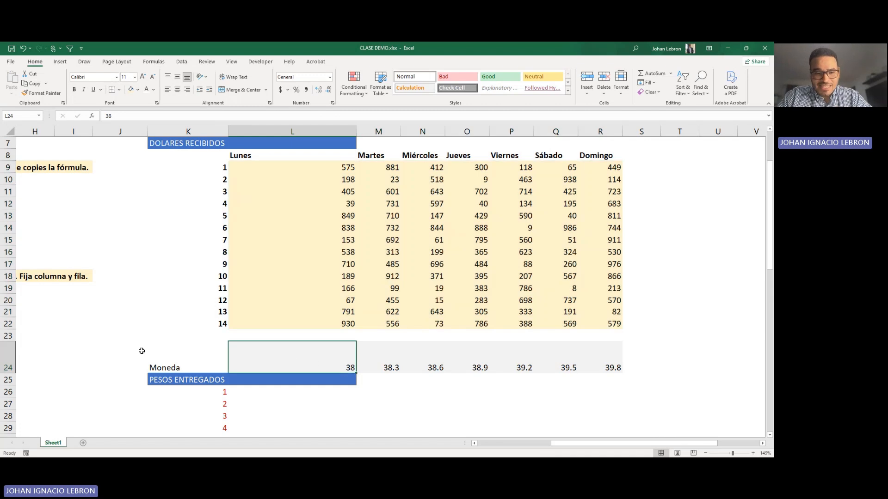
Step: Replace the Moneda label in K24 with TASA
left_click(183, 380)
left_click(185, 366)
type("TASA")
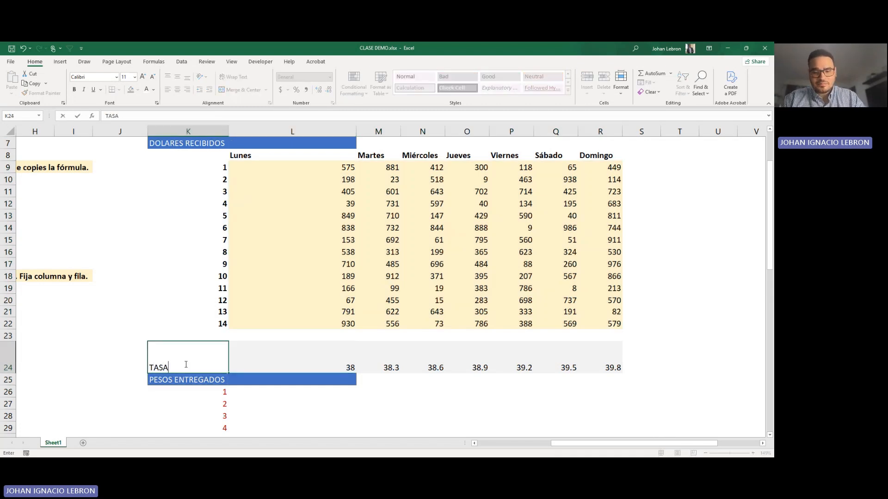
key("Return")
Step: Center the TASA label in K24 vertically and horizontally, and center the daily rates in L24:R24 horizontally
left_click(187, 360)
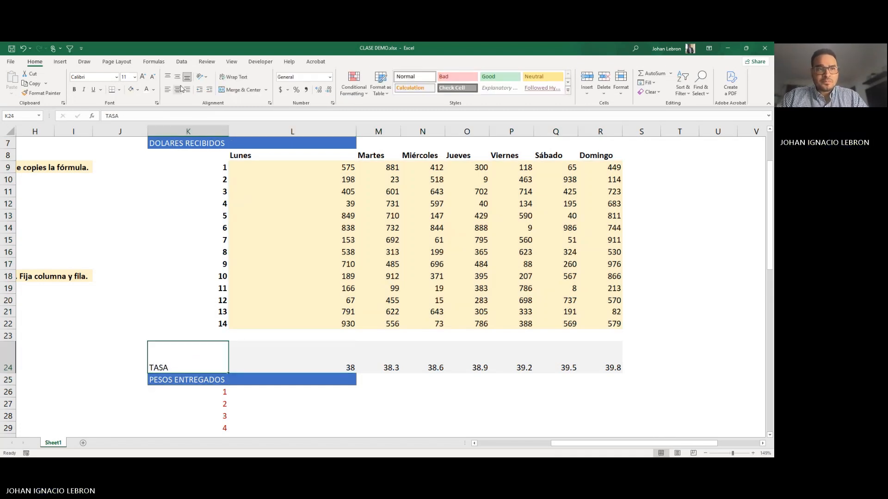
left_click(177, 76)
left_click(177, 89)
left_click_drag(324, 368, 610, 367)
left_click(177, 89)
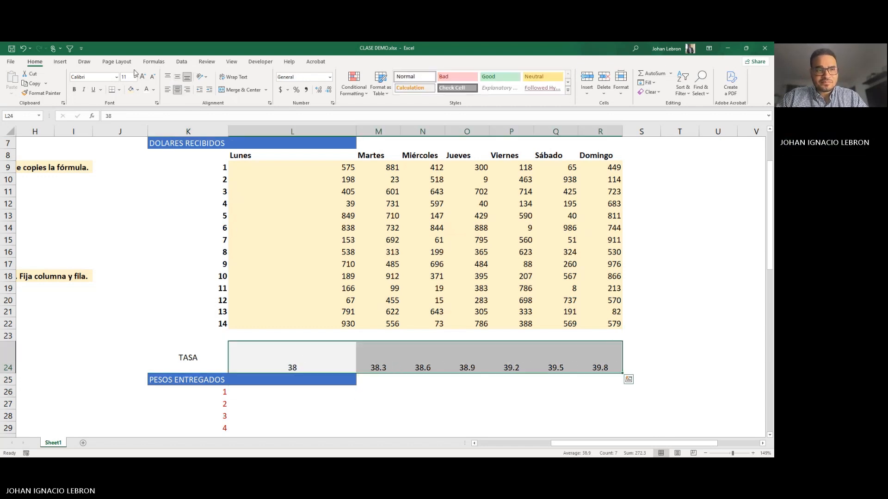
Step: Center the daily rates in L24:R24 vertically, and select L26 as the first cell under PESOS ENTREGADOS
left_click(177, 76)
left_click(268, 391)
scroll(283, 375, "down", 1)
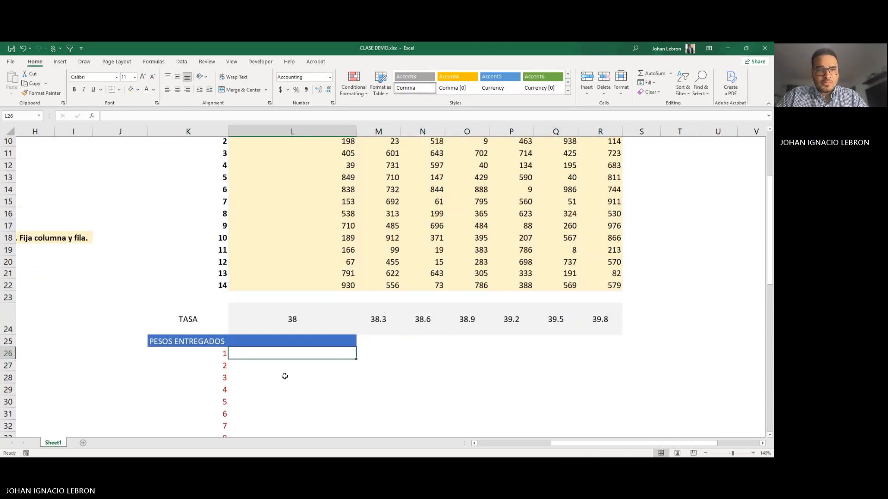
scroll(284, 375, "up", 2)
scroll(284, 377, "down", 1)
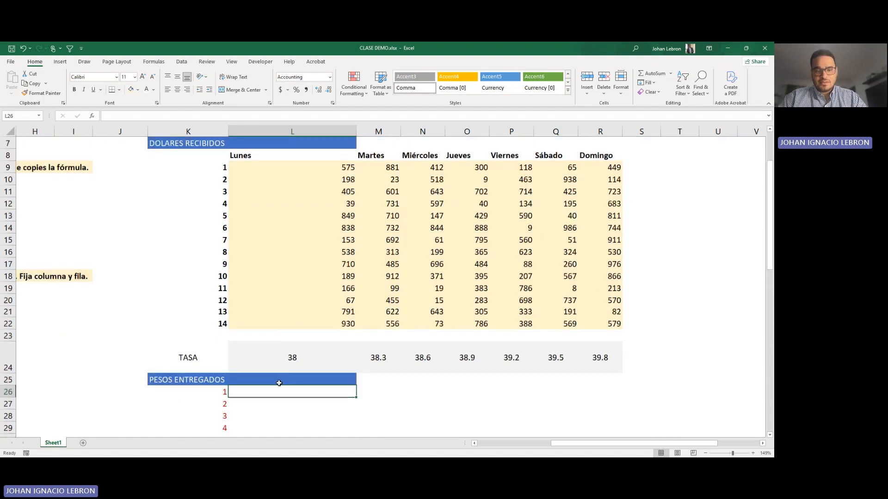
Step: Enter the formula =L9*L24 in L26 to convert Monday's first dollar amount to pesos
type("=")
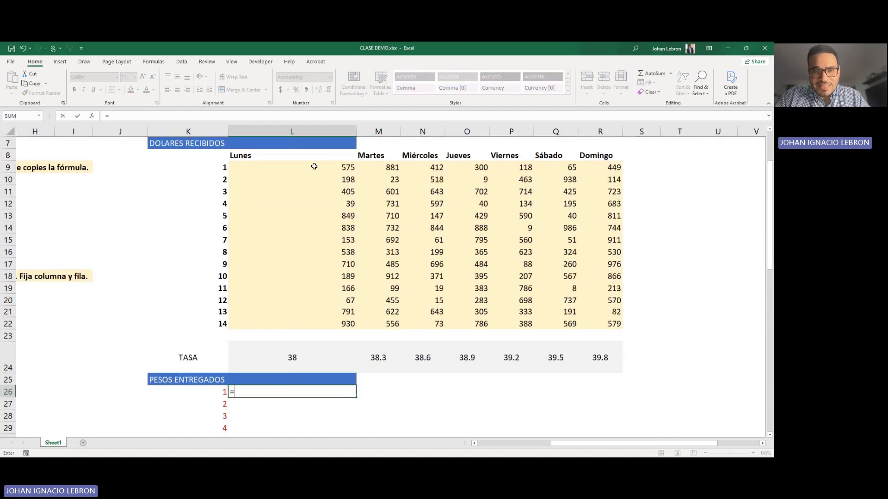
left_click(314, 167)
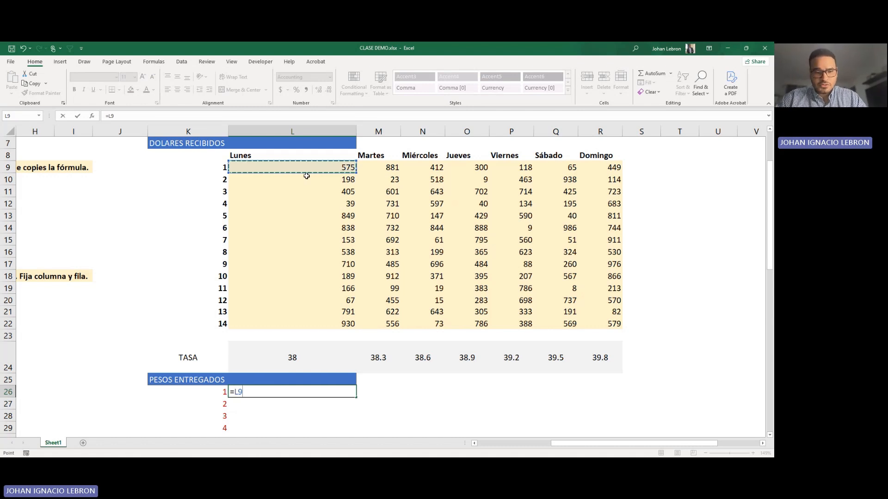
type("*")
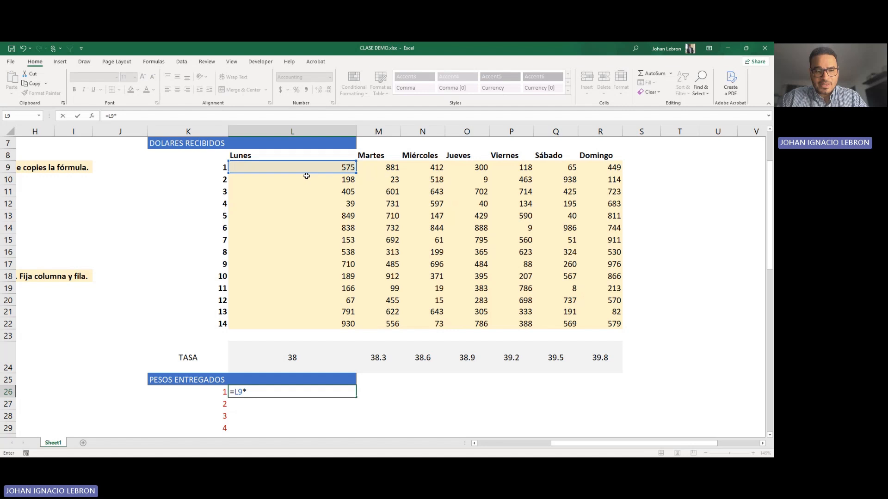
left_click(288, 357)
key("Return")
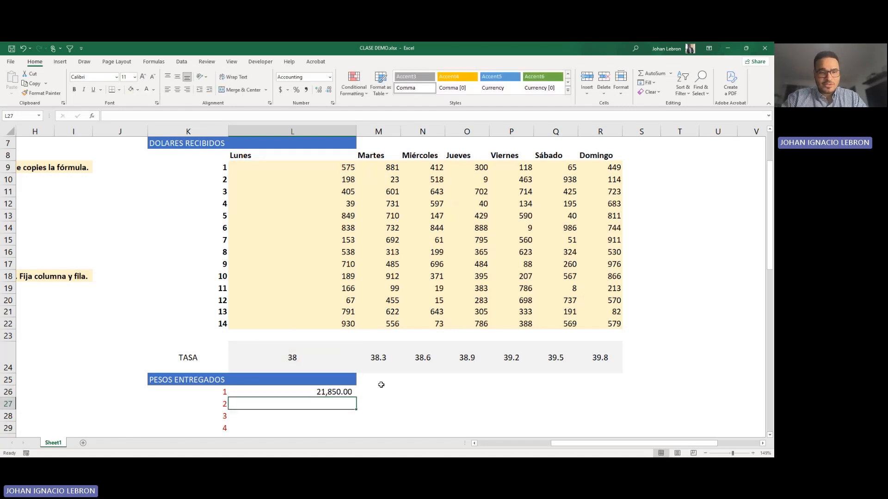
Step: Copy the relative formula from L26 down through L29
left_click(339, 391)
scroll(373, 326, "down", 1)
scroll(367, 330, "up", 2)
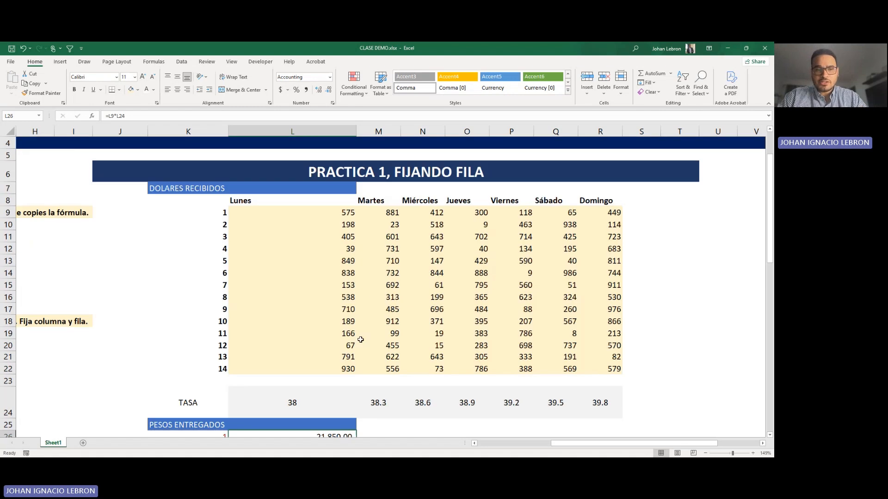
scroll(357, 343, "down", 1)
left_click_drag(356, 397, 352, 430)
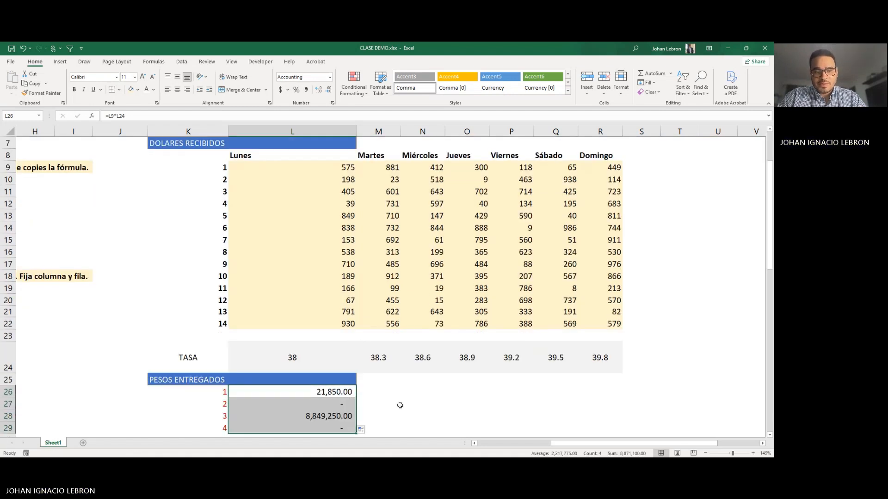
Step: Examine the copied formulas in L27 and L28 against their source dollar amounts and Monday's rate in L24
left_click(338, 404)
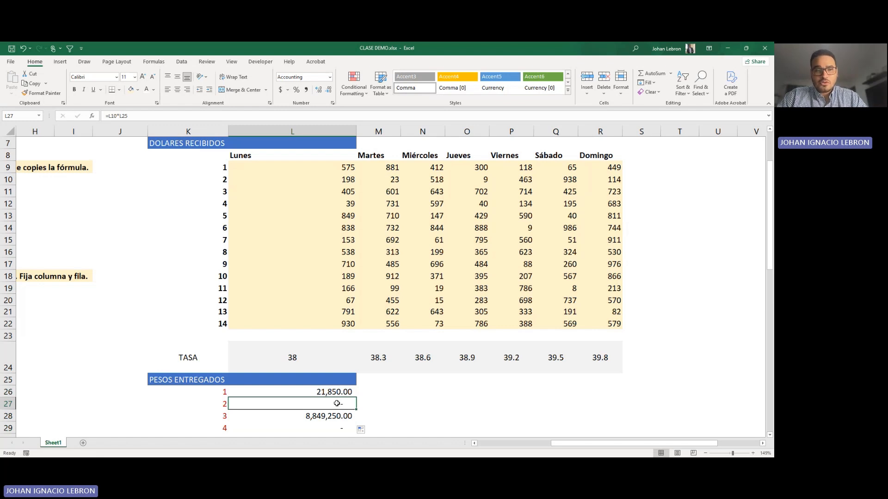
left_click(292, 183)
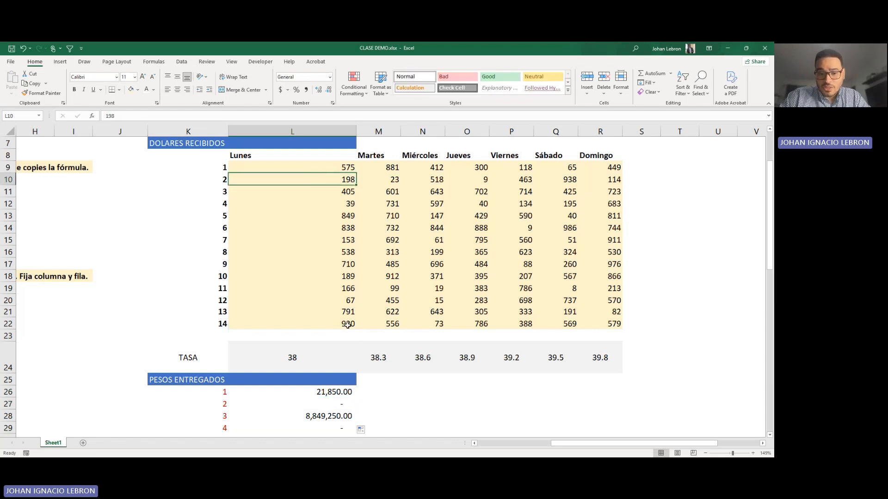
left_click(307, 417)
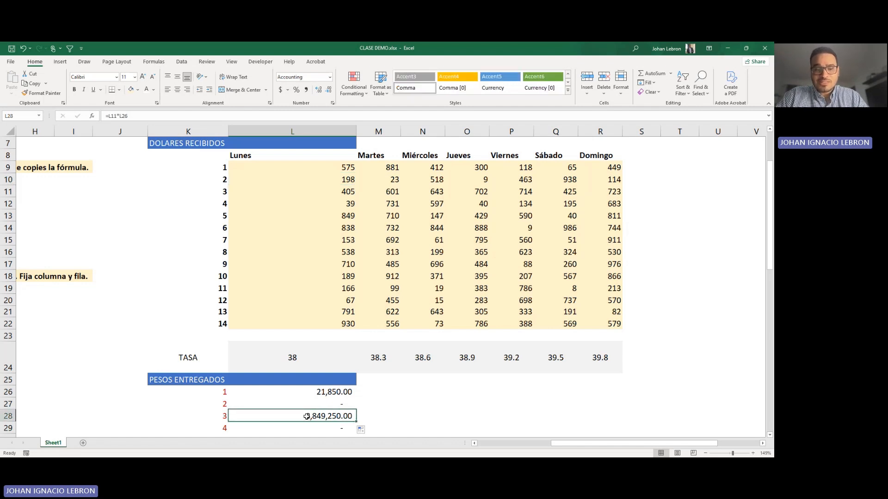
left_click(326, 194)
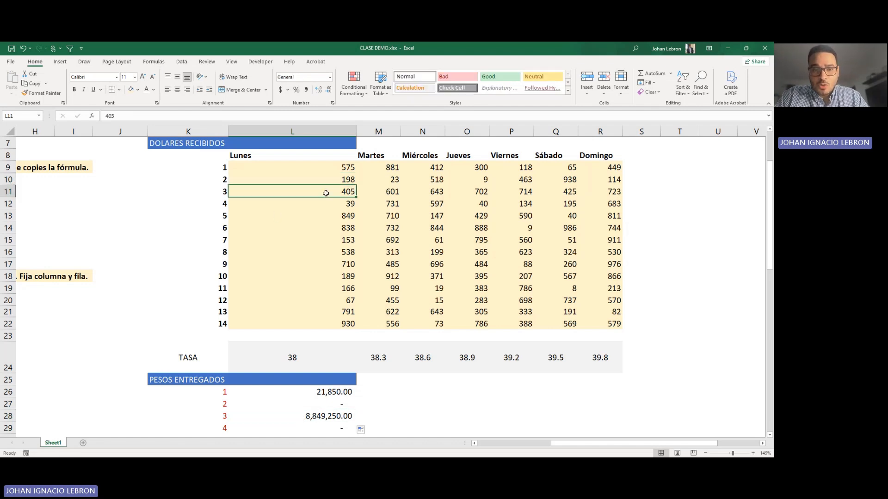
left_click(344, 164)
left_click(326, 389)
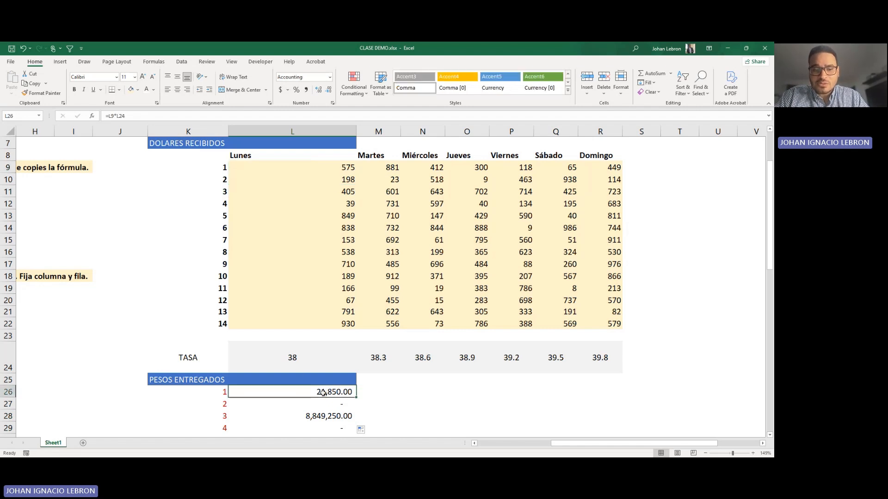
double_click(338, 405)
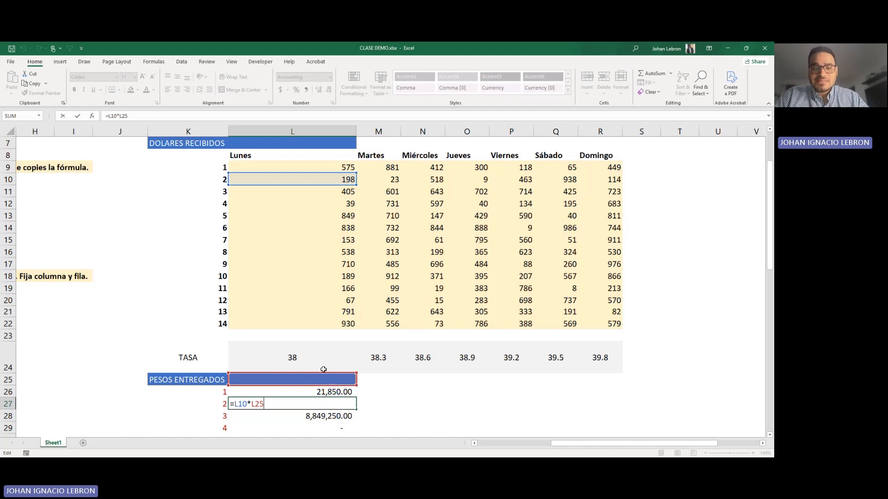
key("Return")
left_click(293, 358)
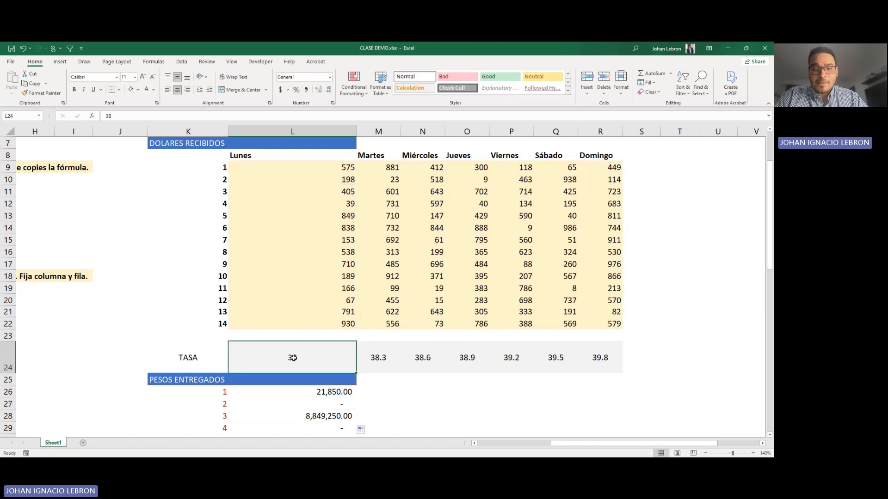
Step: Copy the L26 formula across through R26 and go over the matching daily rates in row 24
left_click(347, 392)
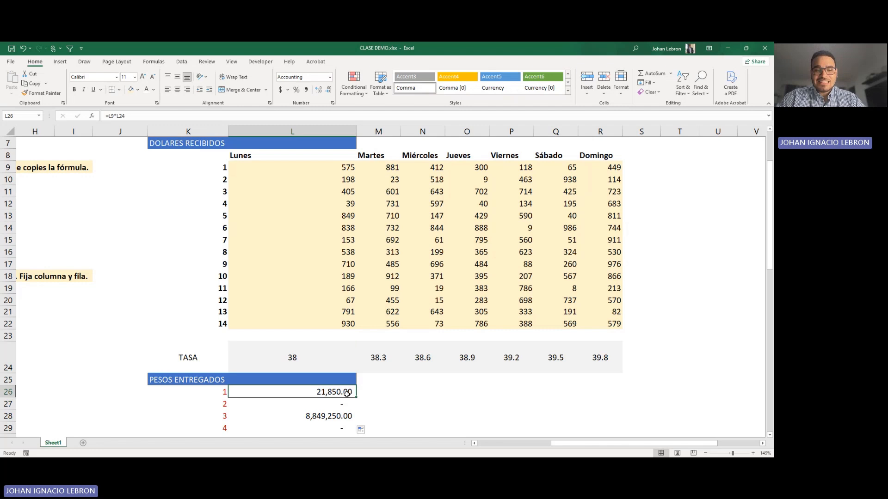
left_click_drag(358, 398, 607, 403)
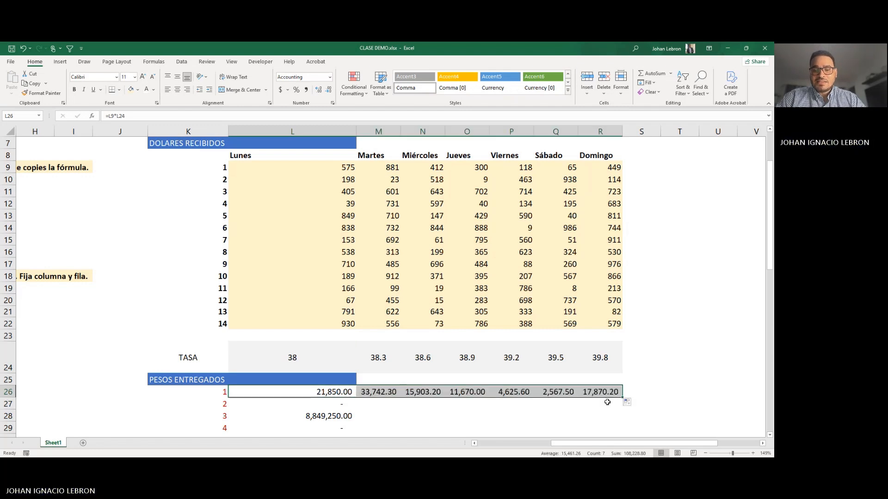
left_click(377, 358)
left_click(424, 357)
left_click(475, 355)
left_click(506, 357)
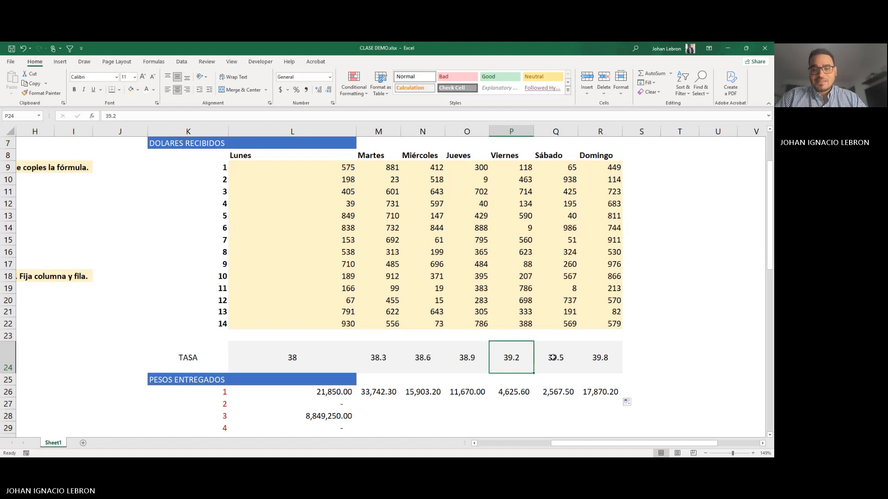
left_click(598, 359)
Step: Inspect the formulas in M26:R26 one by one to see which dollar amount and rate each references
double_click(375, 393)
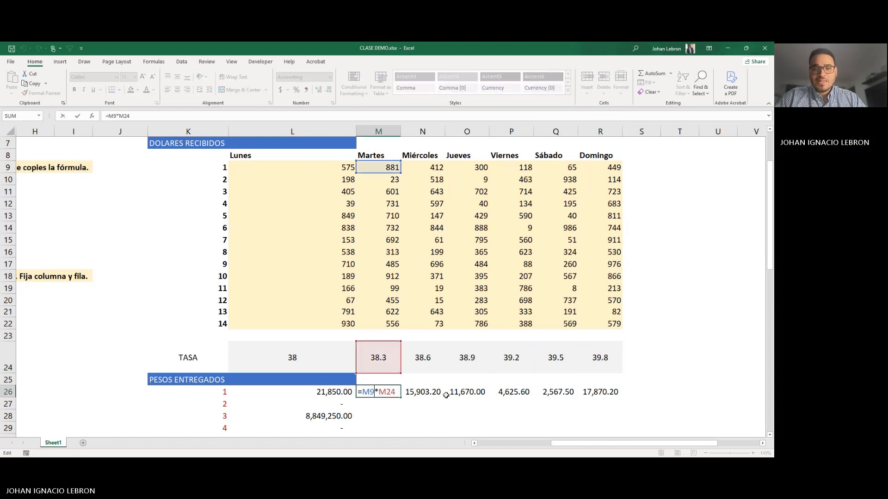
key("Escape")
double_click(413, 393)
key("Escape")
double_click(455, 394)
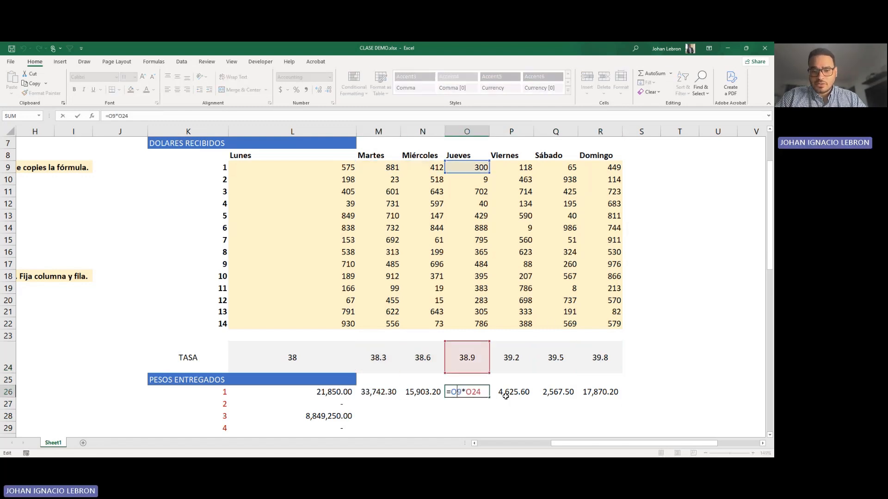
key("Escape")
double_click(501, 393)
key("Escape")
double_click(546, 392)
key("Escape")
double_click(588, 394)
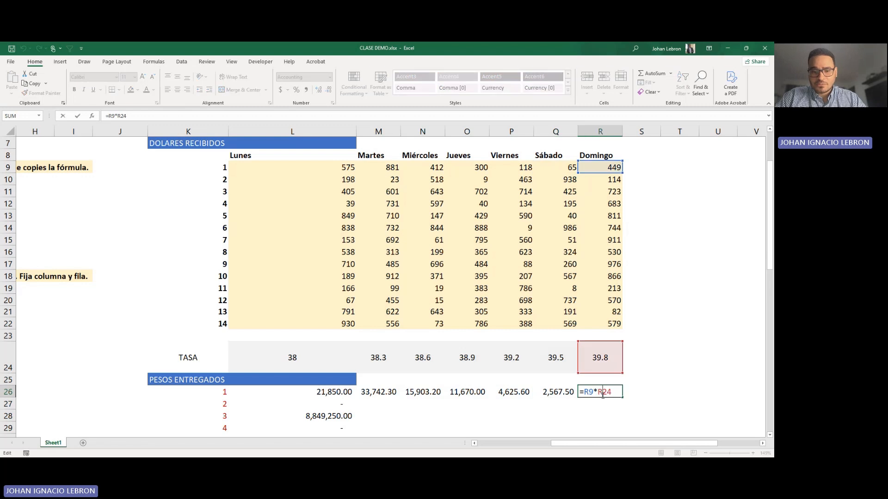
key("Escape")
left_click(326, 393)
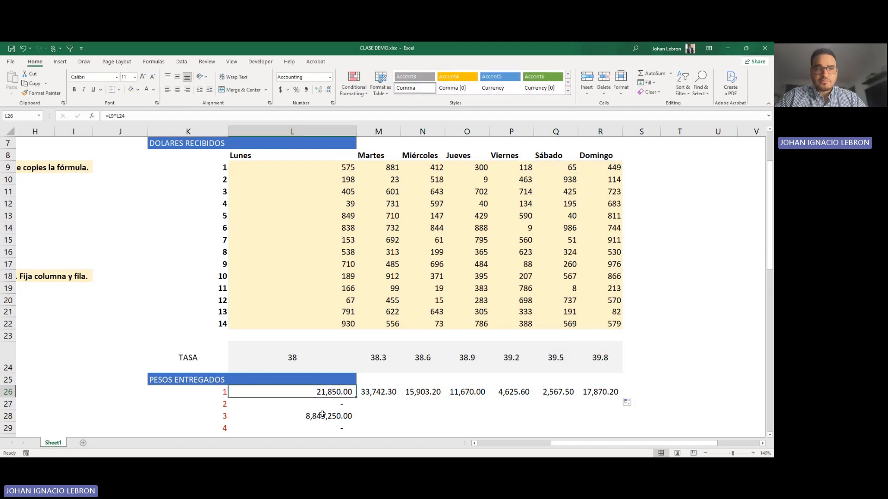
Step: Fill the "Referencia bloqueo filas A$1" box in A31 with dark orange
left_click_drag(569, 443, 496, 443)
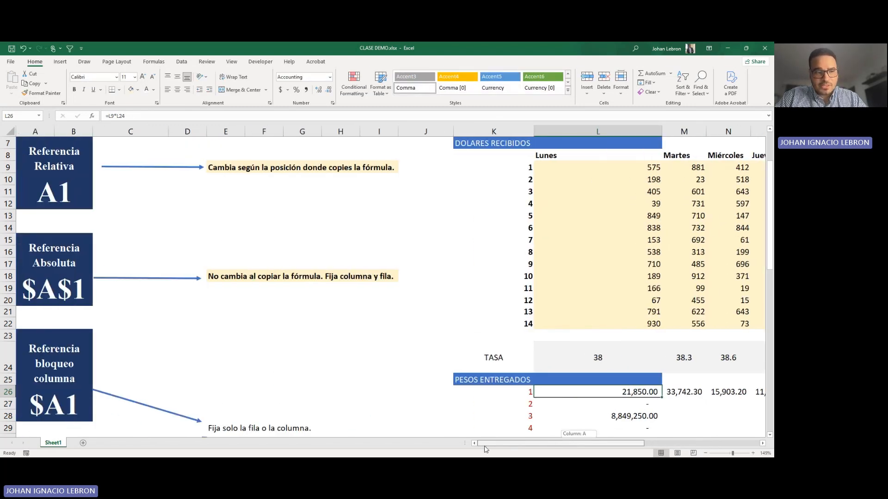
scroll(137, 313, "down", 1)
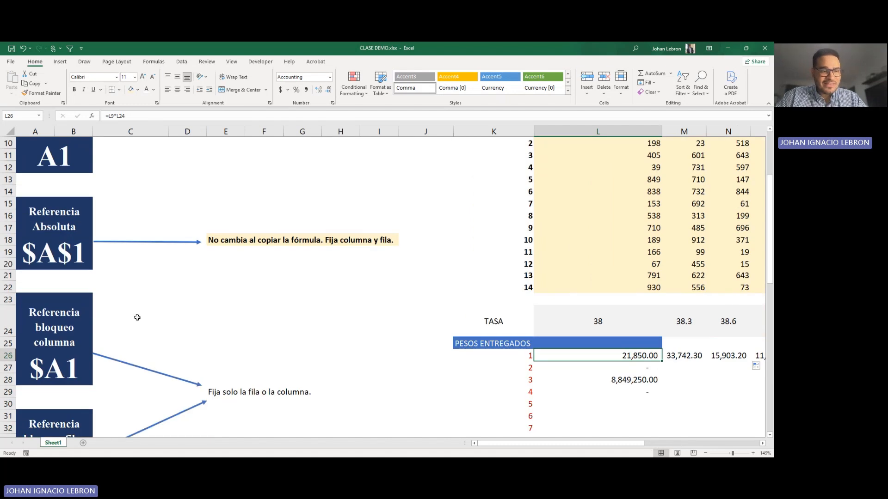
scroll(152, 307, "down", 3)
left_click(68, 318)
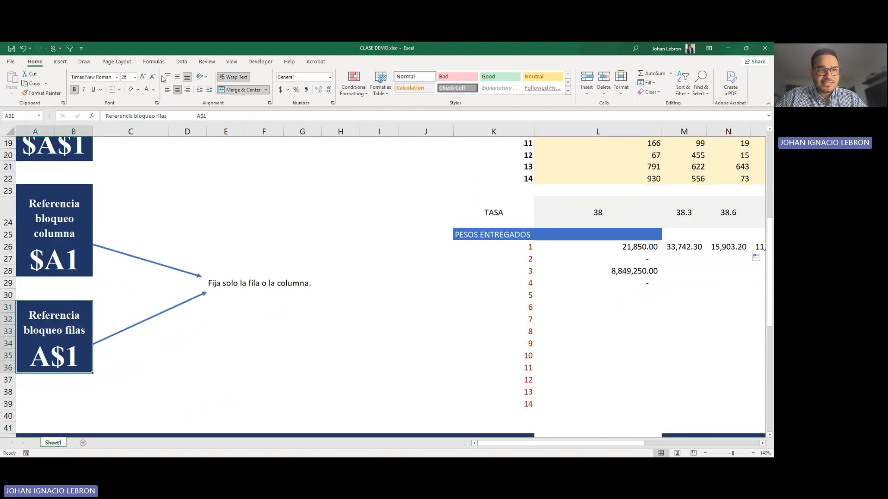
left_click(138, 90)
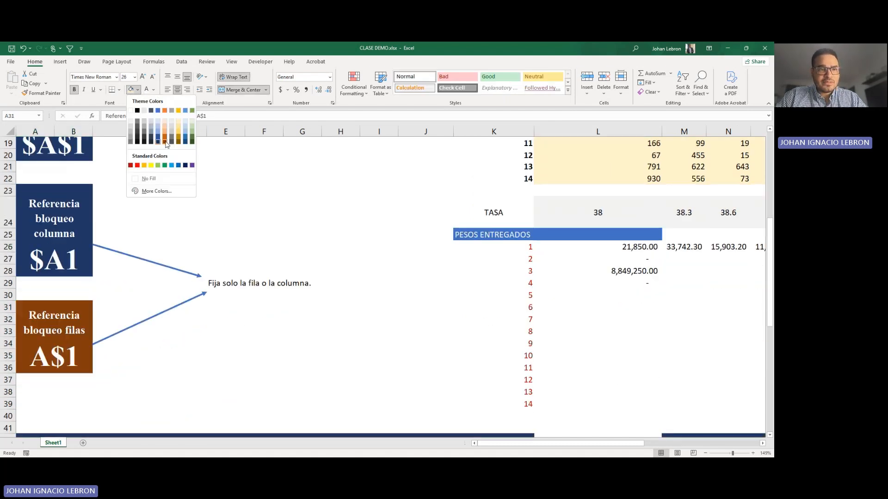
left_click(166, 142)
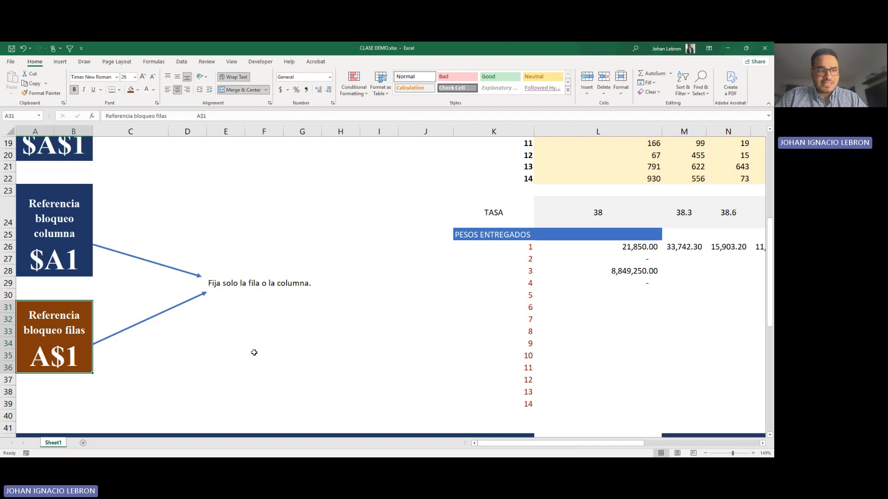
Step: Lock only the row of the exchange-rate reference in L26 so the formula reads =L9*L$24
left_click(491, 436)
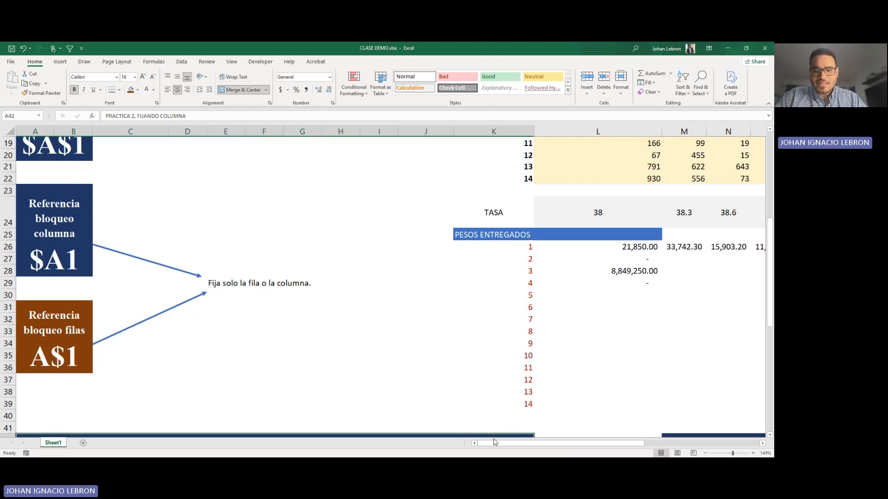
left_click_drag(495, 441, 547, 442)
scroll(422, 298, "up", 2)
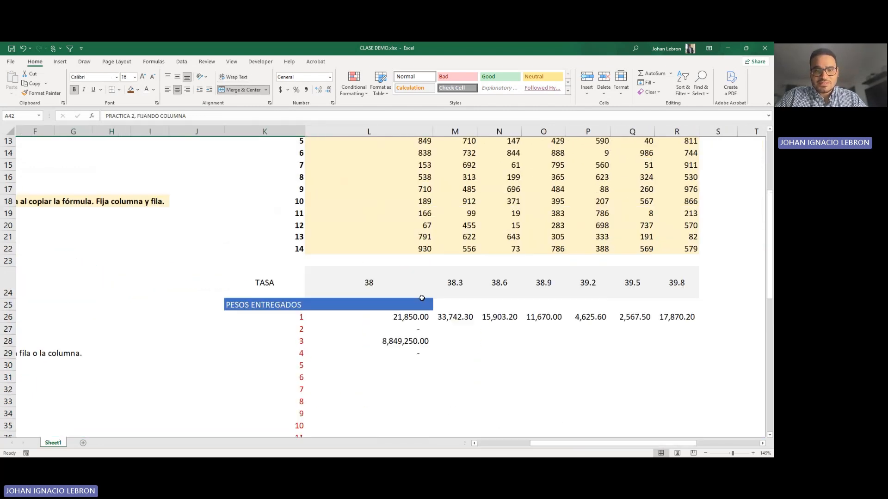
left_click(417, 318)
left_click(154, 116)
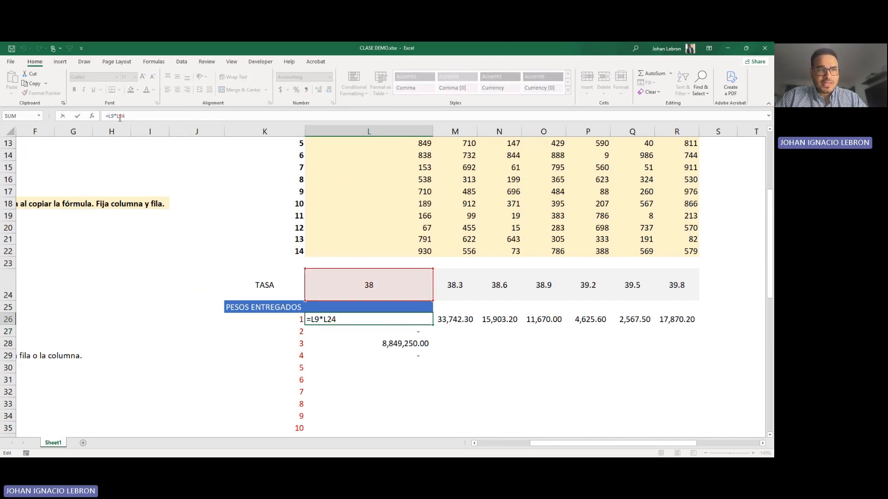
key("F4")
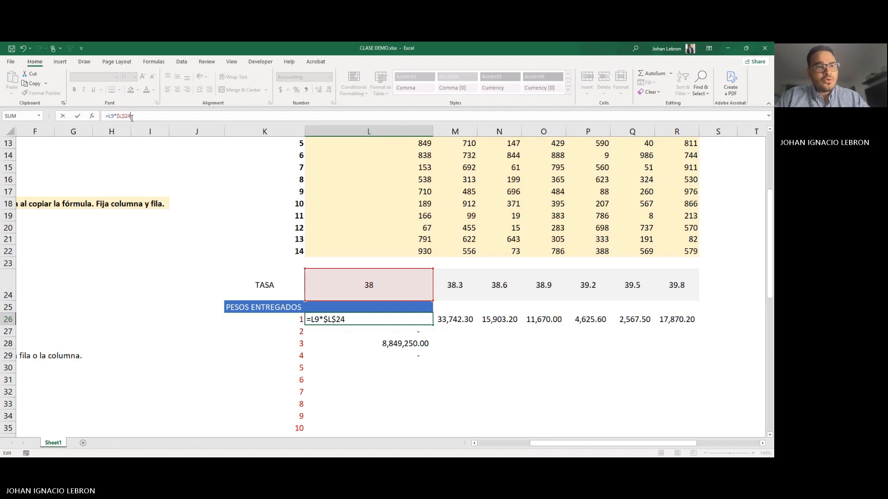
key("F4")
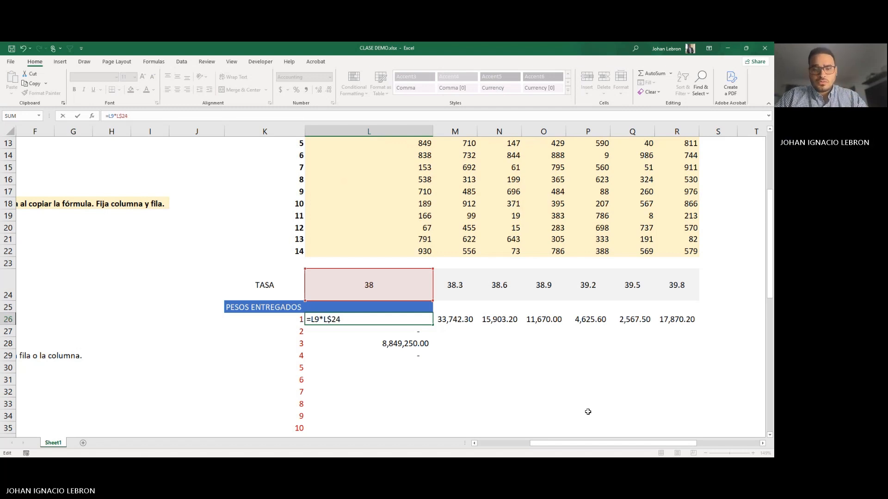
left_click_drag(541, 443, 572, 434)
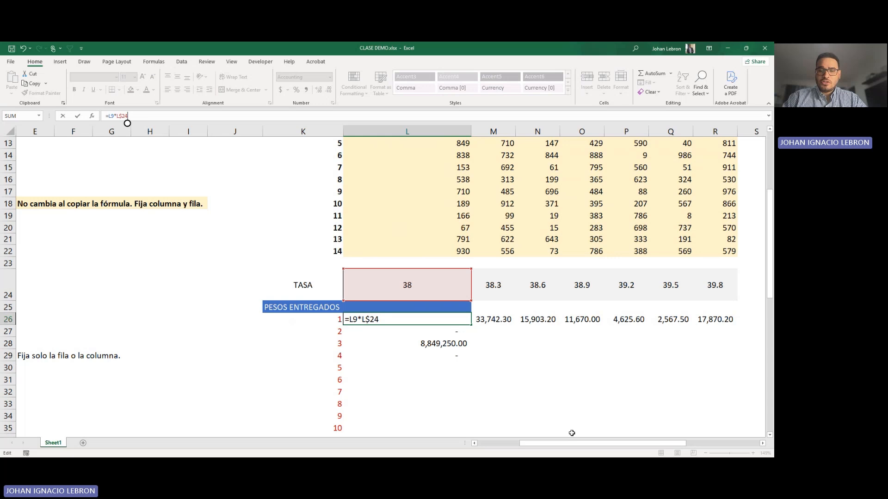
key("Return")
Step: Copy the row-locked formula from L26 down through L29 and check the copied cells
left_click(446, 320)
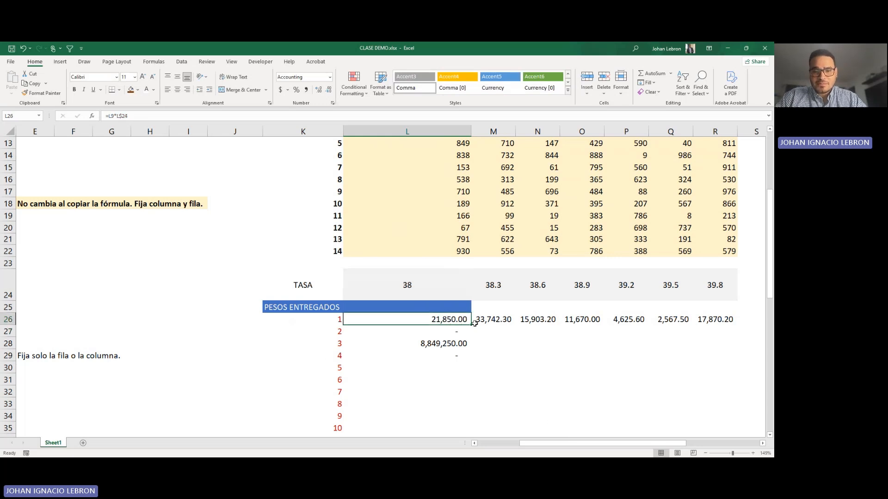
left_click_drag(474, 323, 472, 359)
left_click(443, 389)
left_click(440, 332)
left_click(447, 320)
left_click(428, 405)
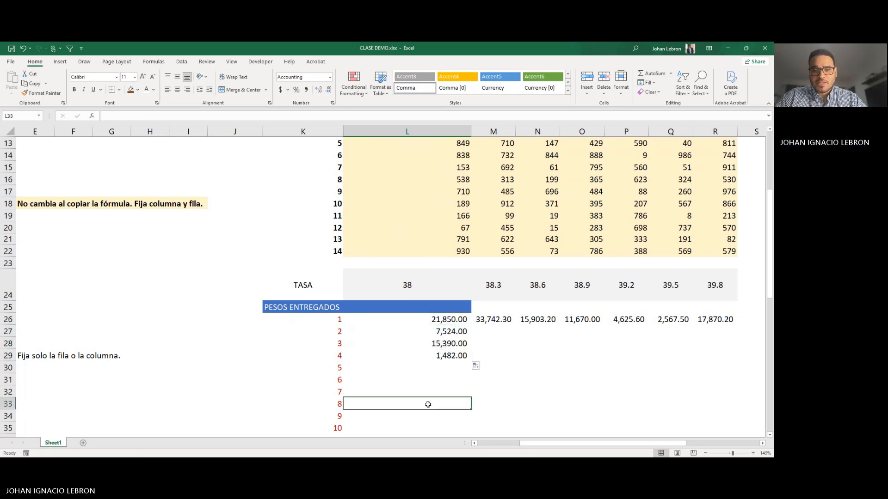
Step: Inspect the copied formula in L29 to see which dollar amount and exchange rate it references
left_click(441, 356)
left_click(442, 322)
left_click(443, 355)
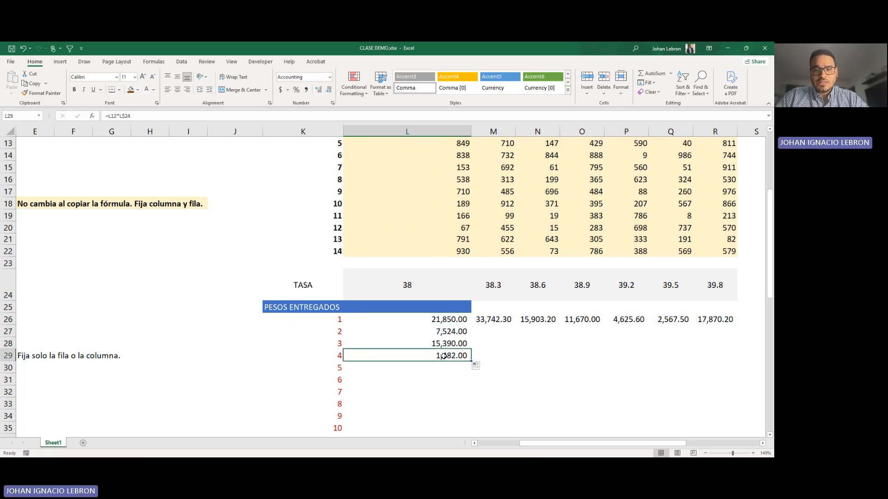
double_click(443, 355)
scroll(397, 254, "up", 3)
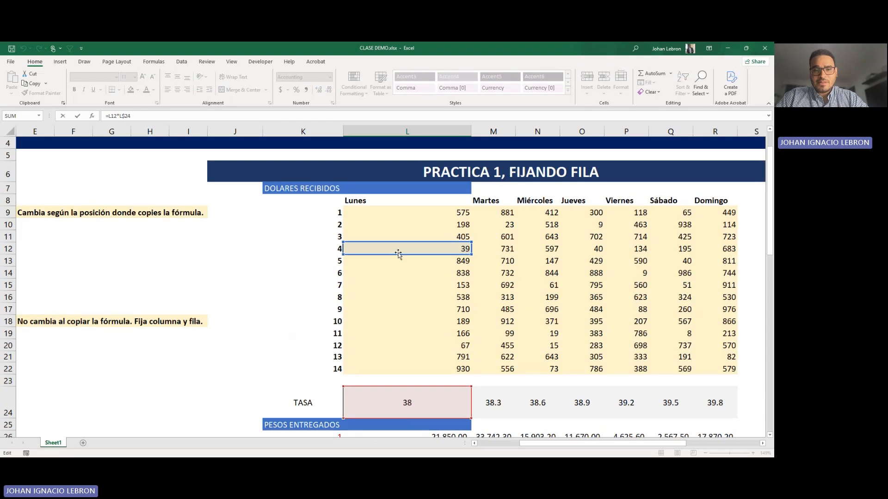
scroll(481, 312, "down", 2)
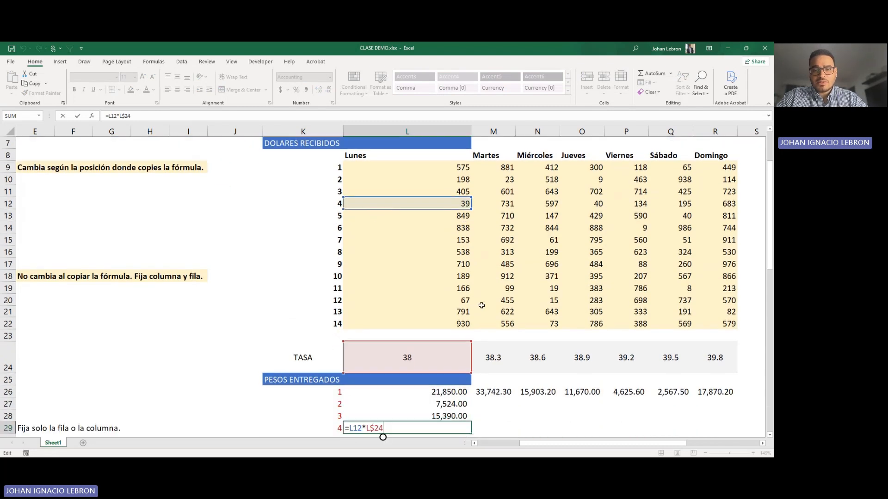
scroll(481, 313, "up", 2)
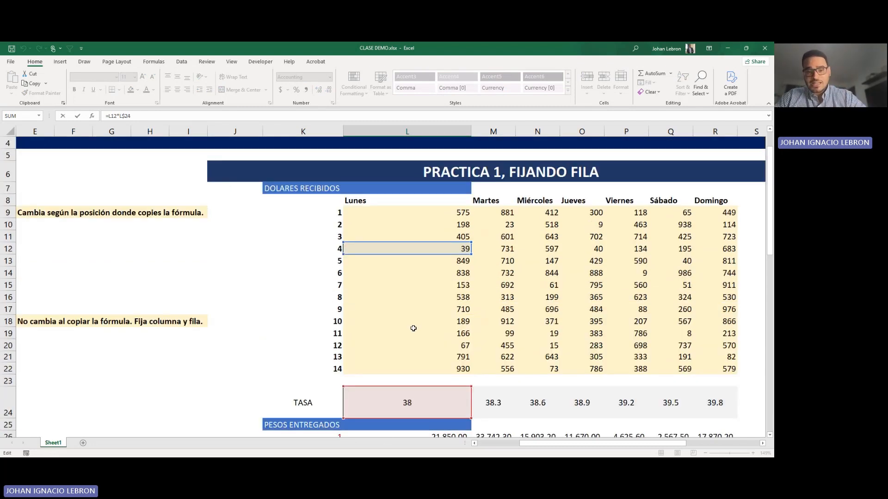
scroll(413, 328, "down", 2)
key("Return")
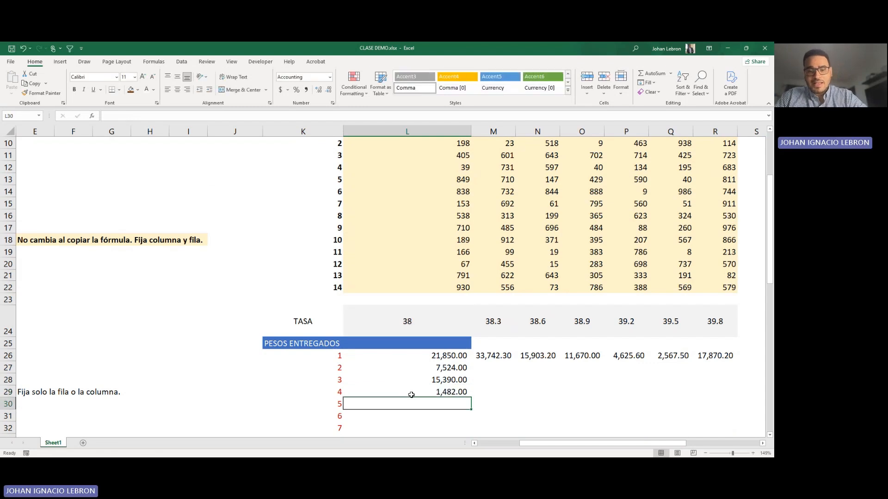
left_click(438, 391)
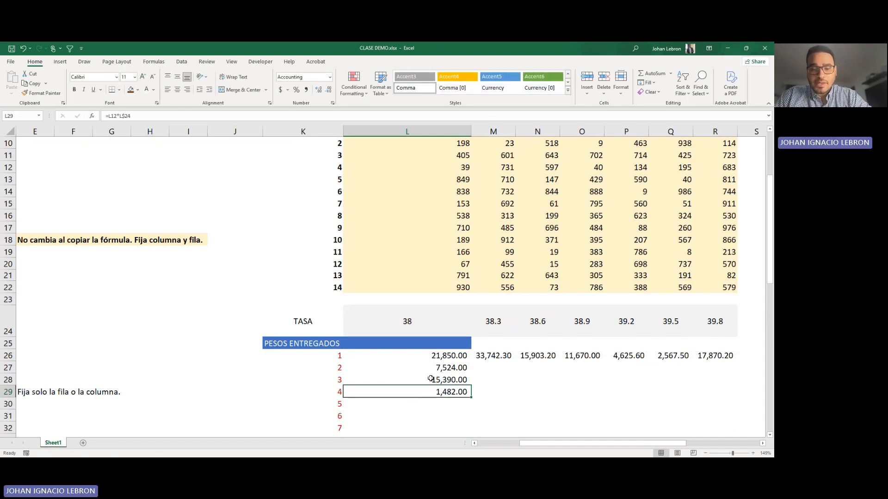
Step: Inspect the formula in L28 and trace its references to the Monday dollar amounts and the TASA row
double_click(441, 379)
scroll(438, 312, "up", 2)
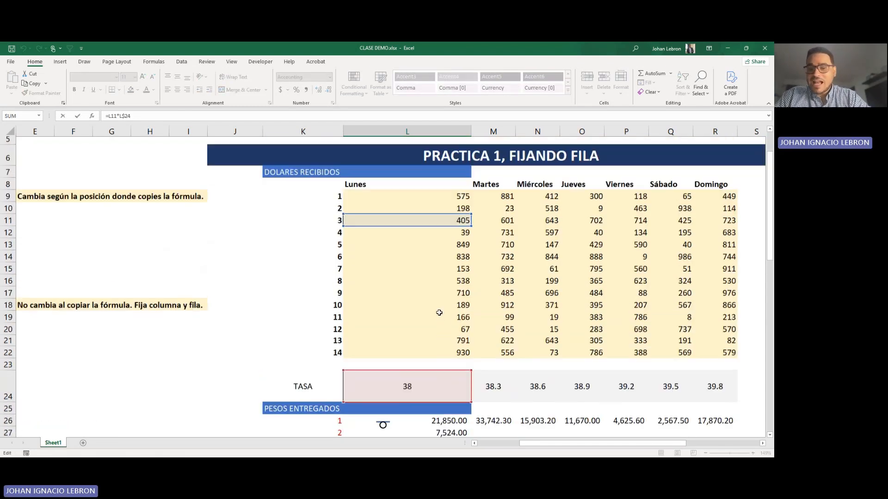
scroll(441, 309, "down", 2)
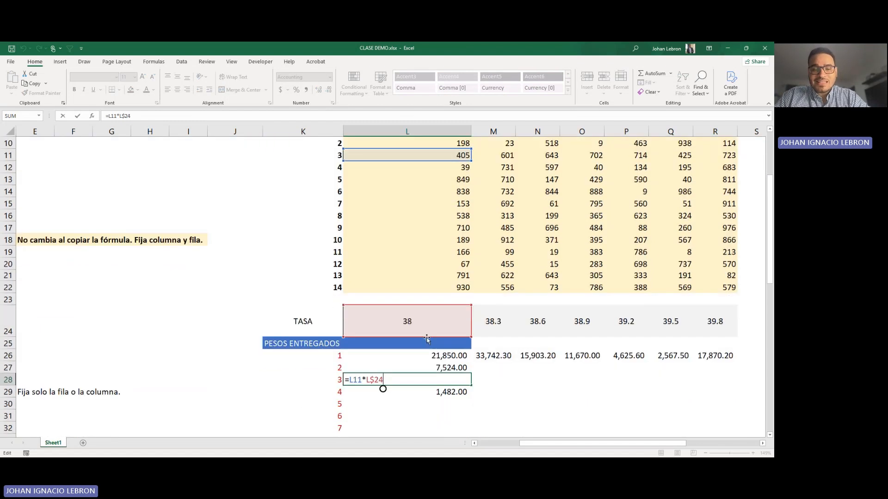
key("Escape")
Step: Copy the row-locked formula from L26 across to R26 and down through row 39 to fill the PESOS ENTREGADOS table
left_click(447, 357)
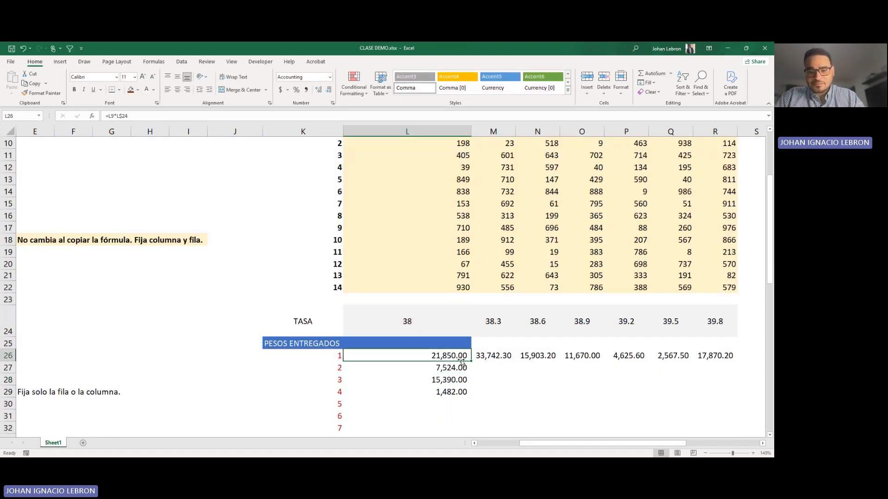
left_click_drag(472, 361, 737, 360)
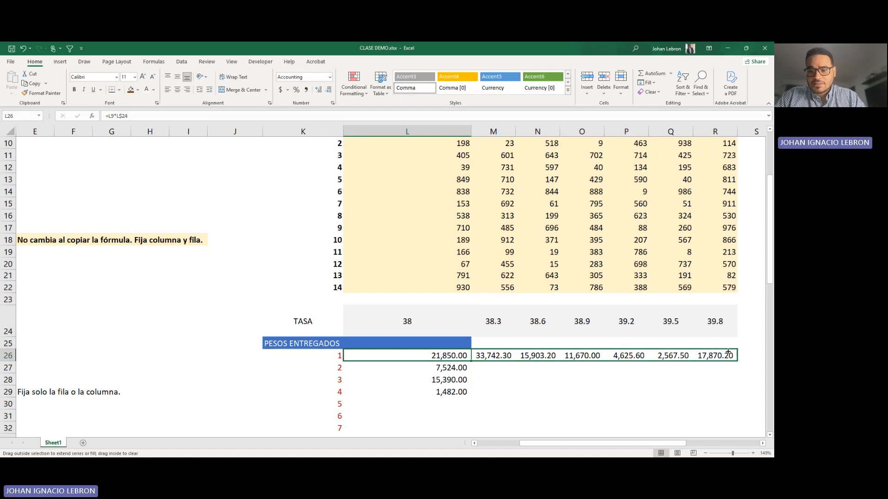
scroll(606, 328, "down", 1)
scroll(607, 328, "down", 1)
left_click(598, 306)
left_click_drag(420, 286, 694, 422)
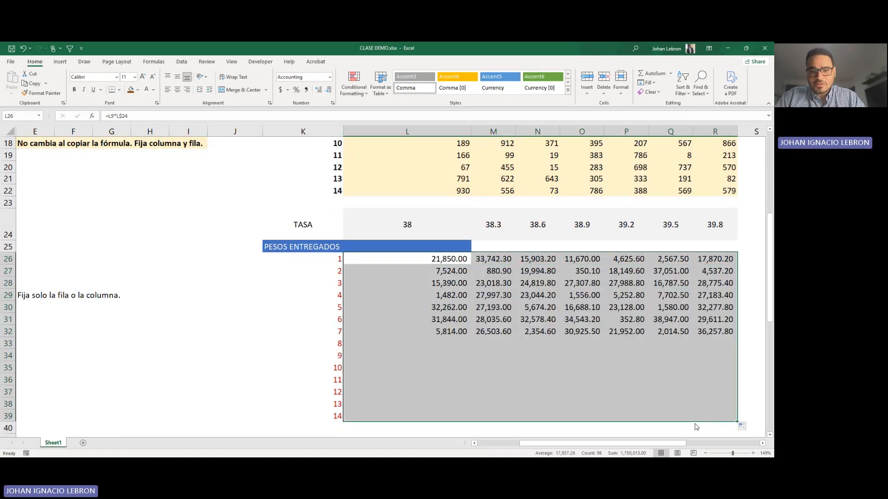
scroll(468, 321, "down", 2)
scroll(468, 321, "up", 2)
Step: Inspect the formula in N31 to trace its Wednesday dollar amount and locked-row rate
left_click(537, 319)
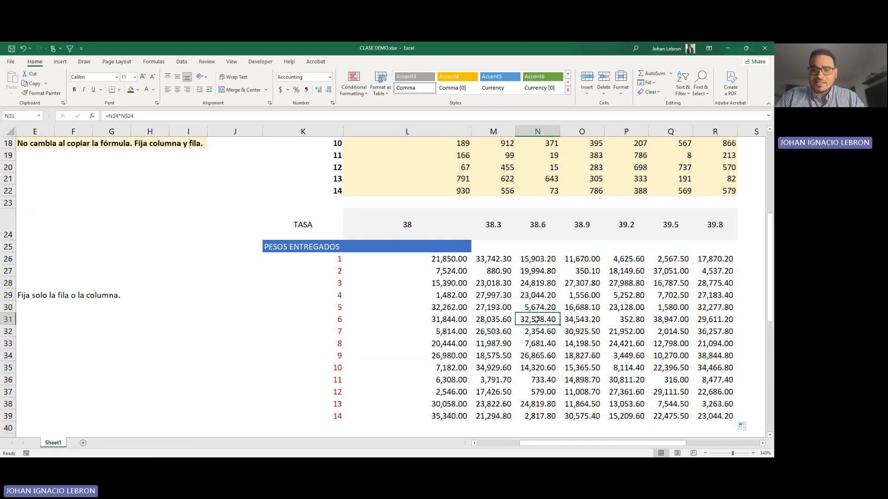
double_click(537, 319)
scroll(551, 287, "up", 3)
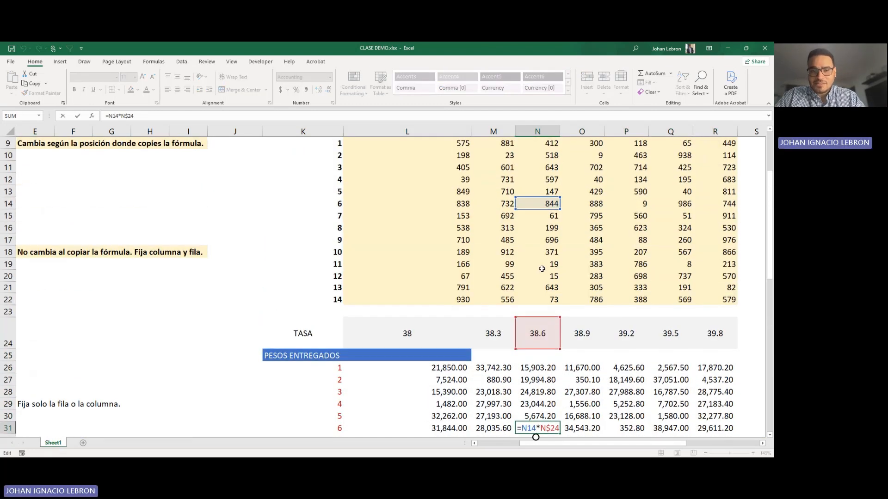
scroll(549, 239, "up", 1)
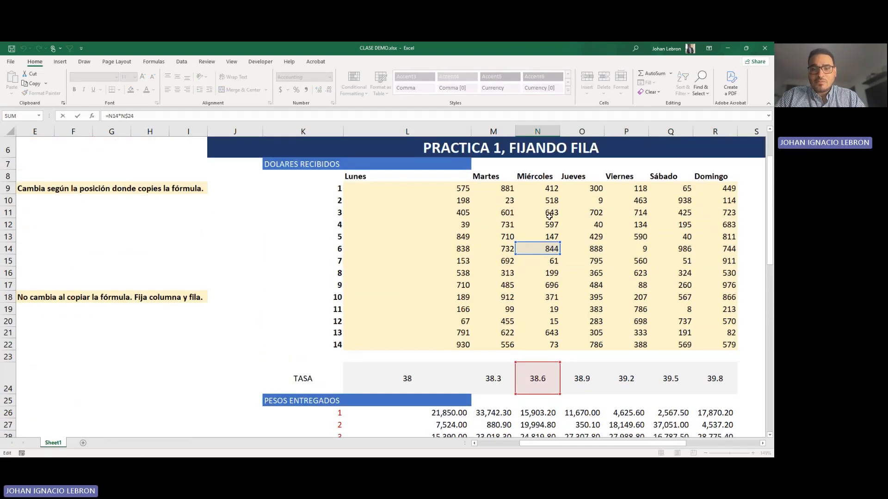
scroll(547, 221, "down", 4)
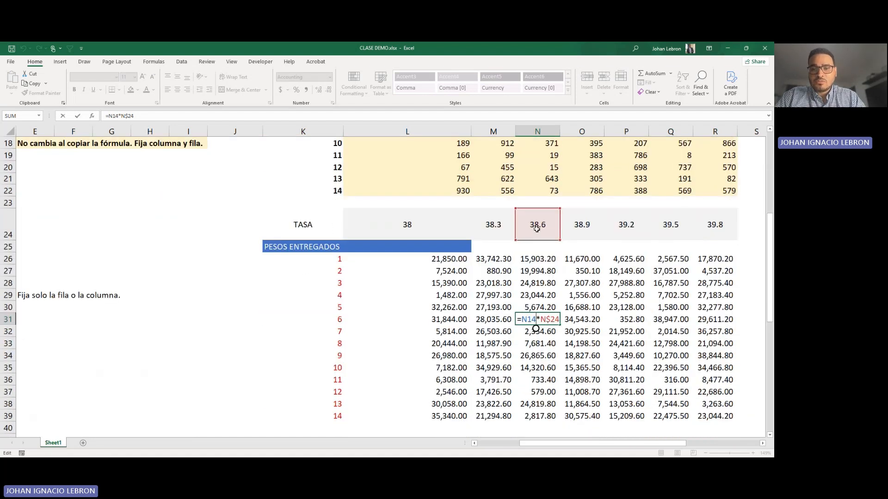
key("ctrl+Return")
scroll(545, 254, "down", 3)
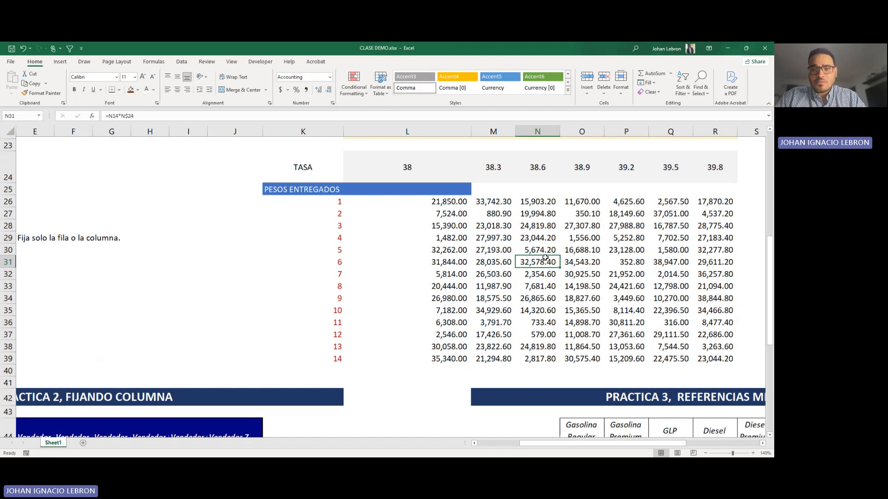
Step: Compare copied formulas in columns N and L with the daily exchange rates in L24:R24
scroll(537, 264, "up", 1)
scroll(532, 274, "up", 6)
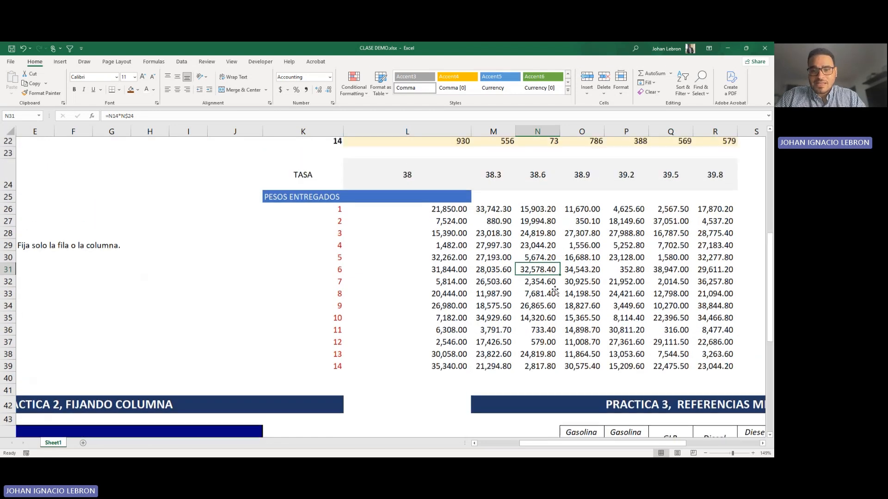
left_click(552, 284)
scroll(552, 284, "down", 4)
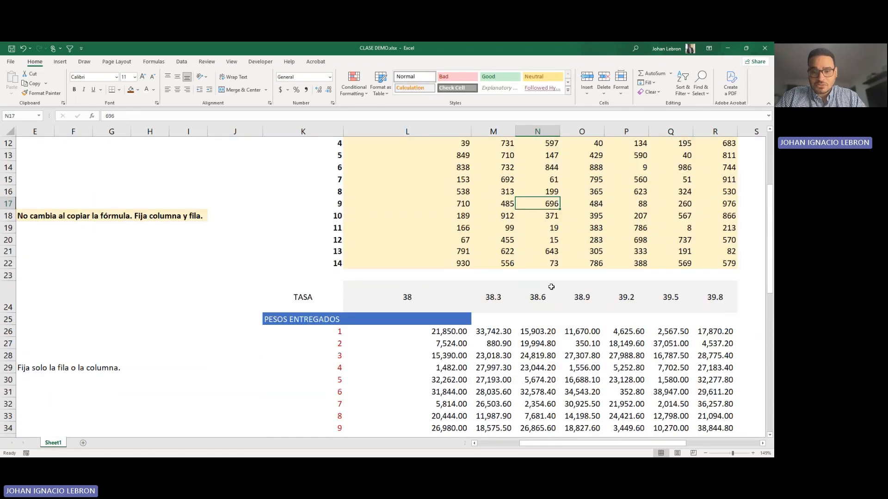
left_click(536, 294)
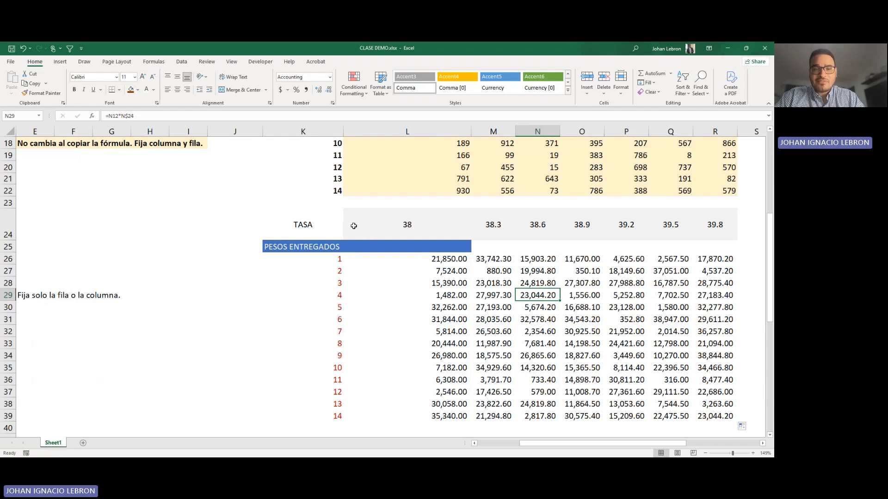
left_click_drag(353, 226, 704, 233)
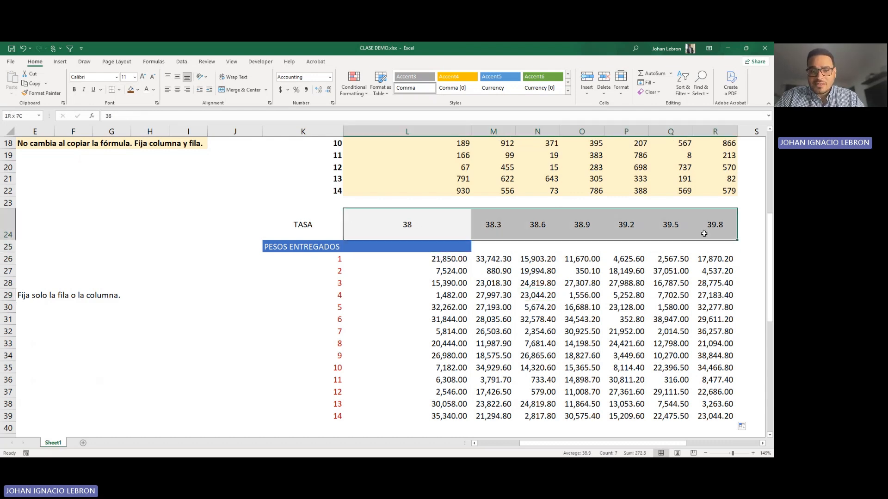
left_click(416, 309)
left_click(416, 318)
left_click(418, 354)
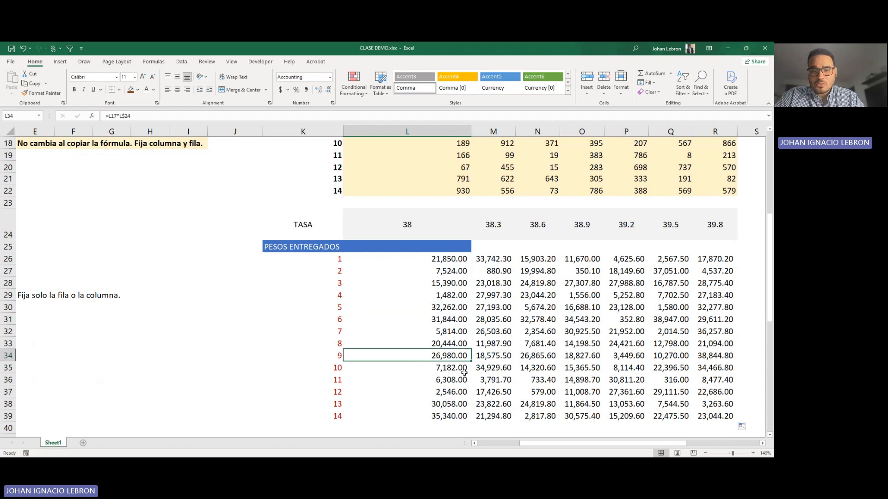
Step: Fill the formula in L34 upward through L28 and check the references in L28
left_click_drag(470, 361, 465, 280)
left_click(446, 292)
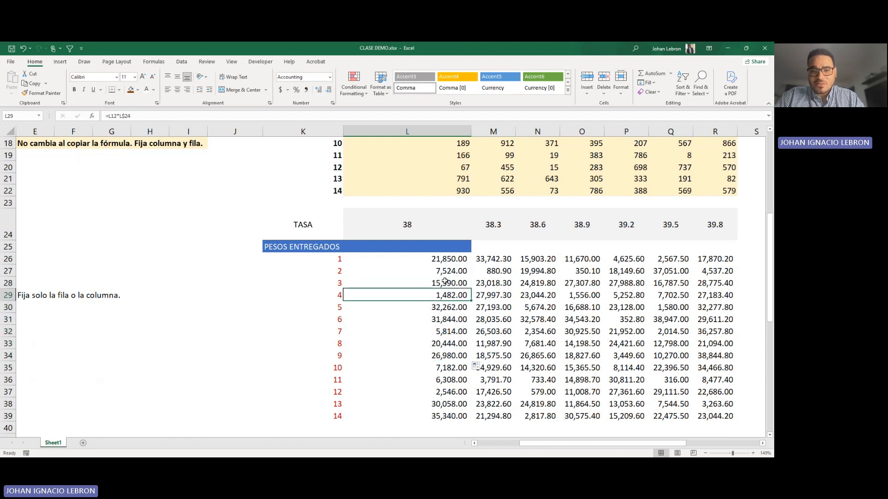
double_click(445, 281)
key("Escape")
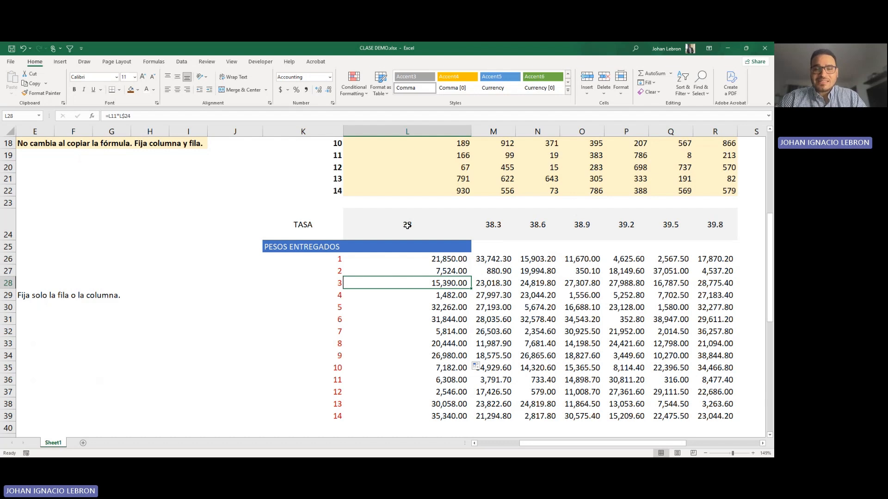
left_click(311, 256)
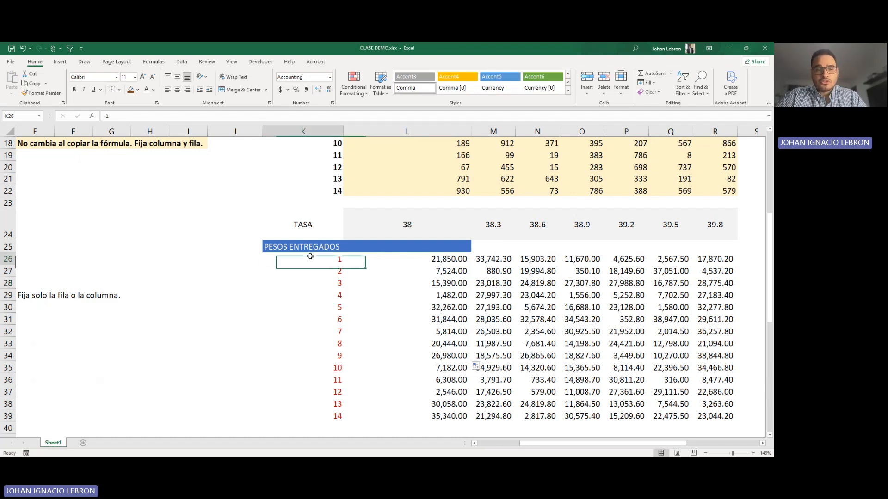
mouse_move(615, 444)
left_mouse_down()
mouse_move(578, 446)
mouse_move(600, 450)
left_mouse_up()
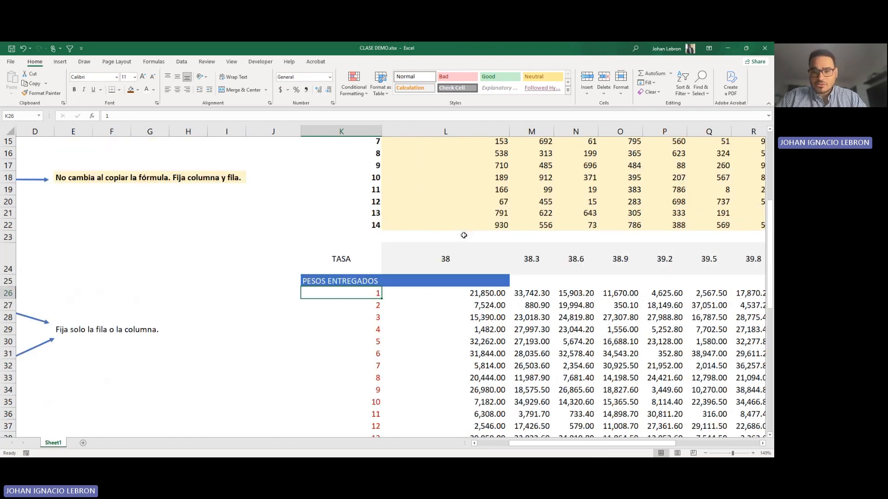
scroll(455, 233, "up", 3)
left_click(467, 261)
key("Right")
key("Right")
key("Right")
key("Right")
key("Right")
key("Right")
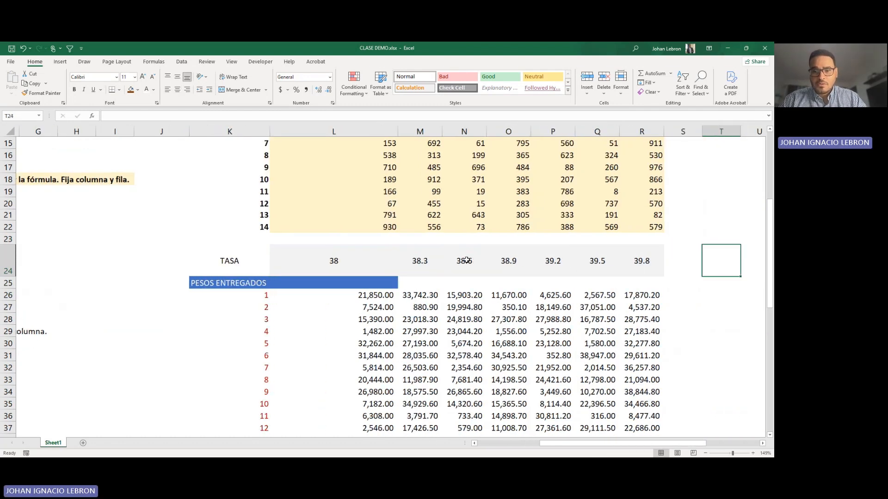
key("Down")
key("Down")
key("Up")
key("Left")
key("Left")
key("Left")
key("Left")
key("Left")
key("Right")
key("Right")
key("Right")
key("Right")
key("Right")
key("Right")
key("Right")
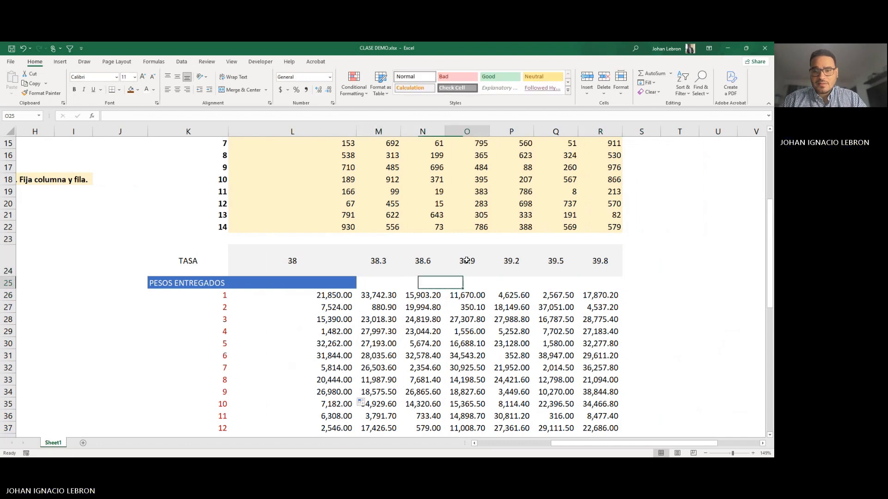
key("Down")
key("Down")
key("Up")
key("Up")
key("Up")
key("Left")
key("Down")
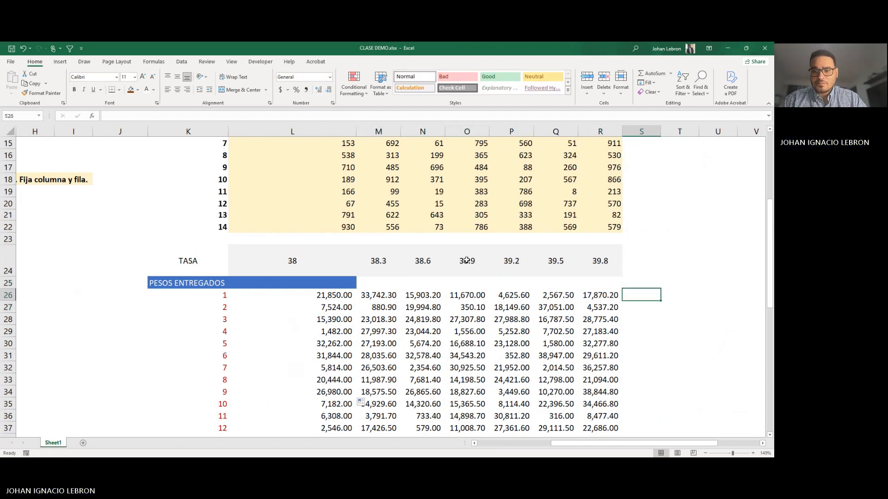
key("Right")
key("Up")
key("Up")
key("Left")
key("Left")
key("Left")
key("Left")
key("Left")
key("Left")
key("Left")
key("Left")
key("Left")
key("Left")
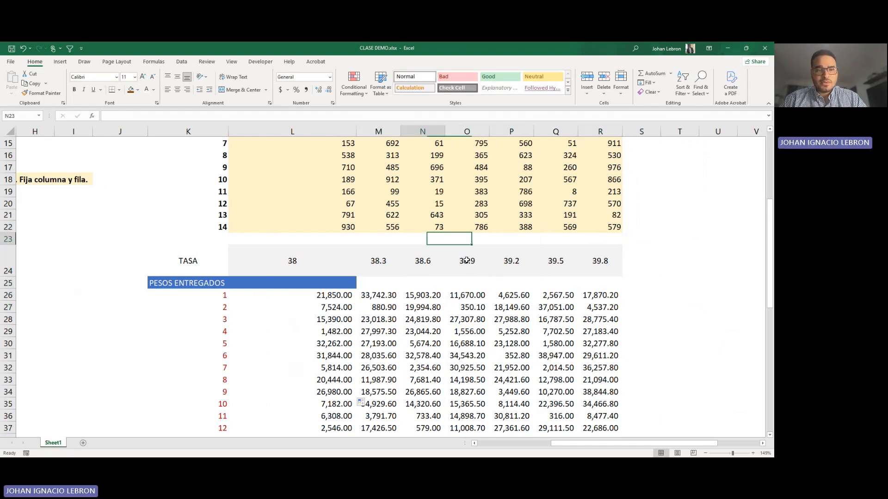
key("Right")
key("Right")
key("shift+Right")
key("shift+Right")
key("shift+Right")
key("Right")
key("Right")
key("Right")
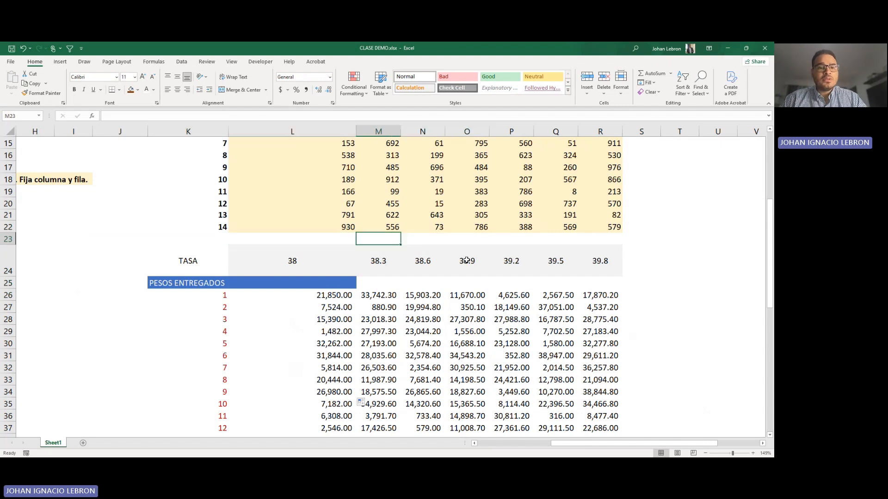
Step: Begin a formula in T26 referencing K26 and cycle through its absolute, row-locked and column-locked forms, settling on $K26
scroll(437, 269, "down", 2)
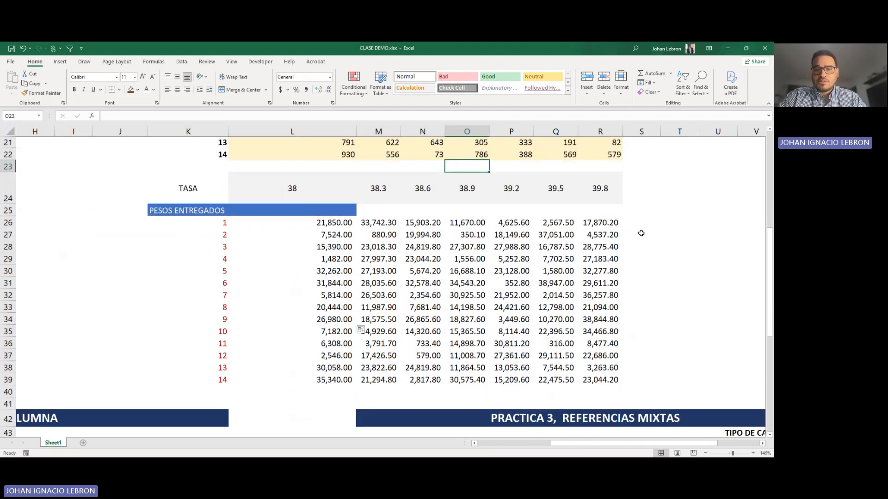
left_click(641, 234)
left_click(686, 224)
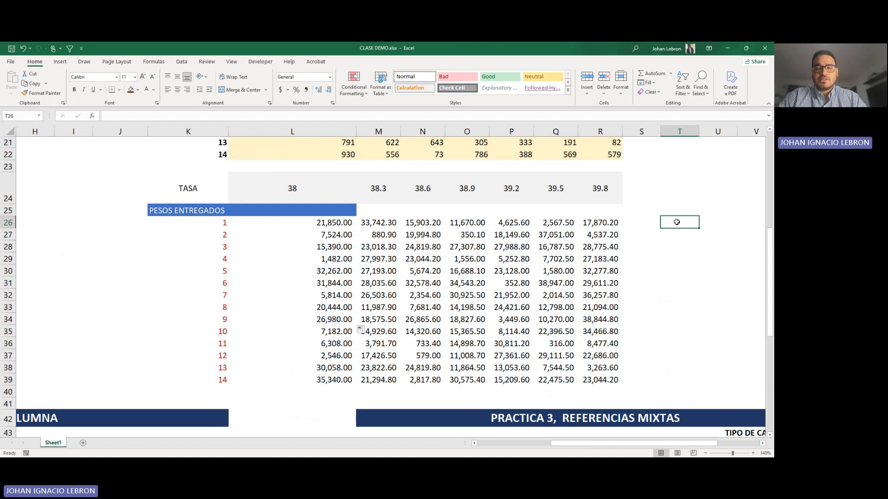
type("=")
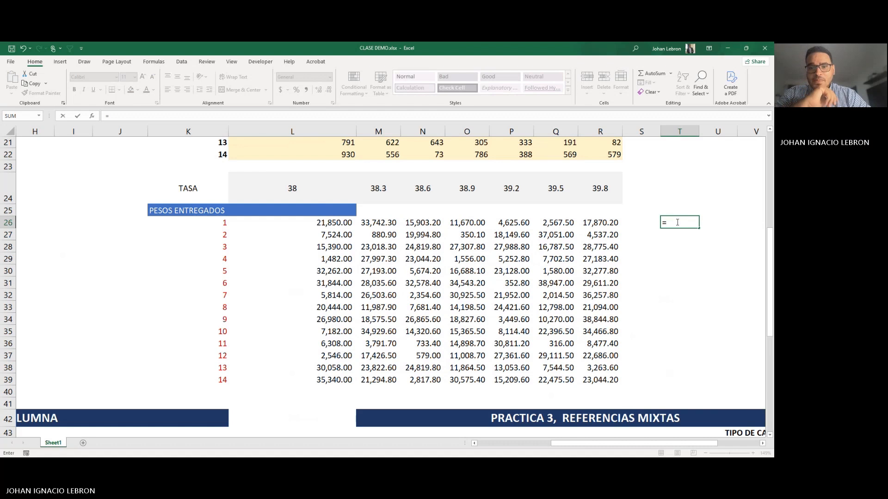
left_click(215, 222)
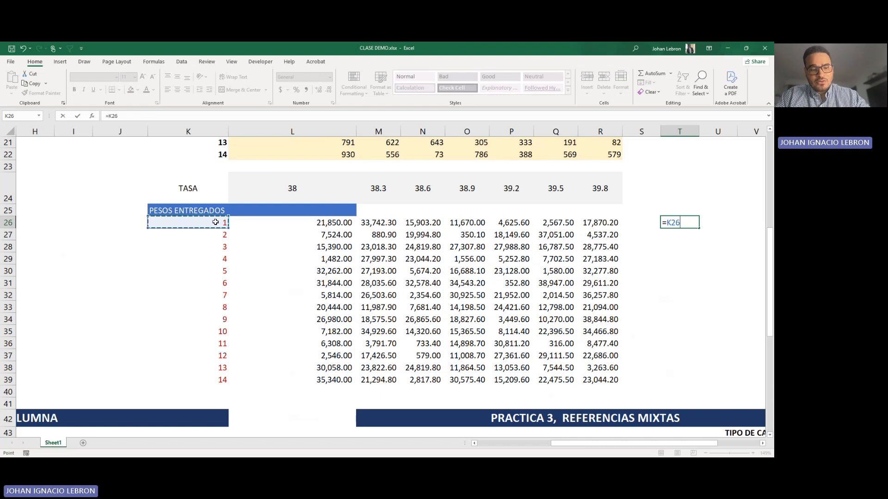
key("F4")
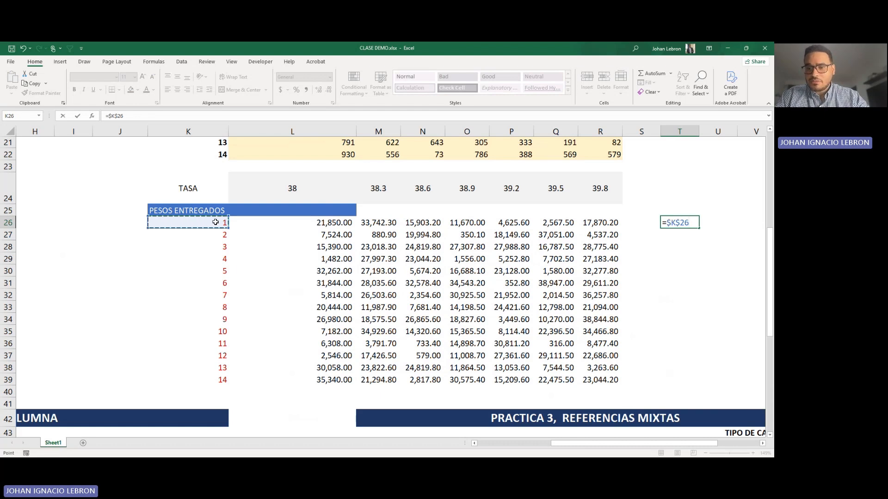
key("F4")
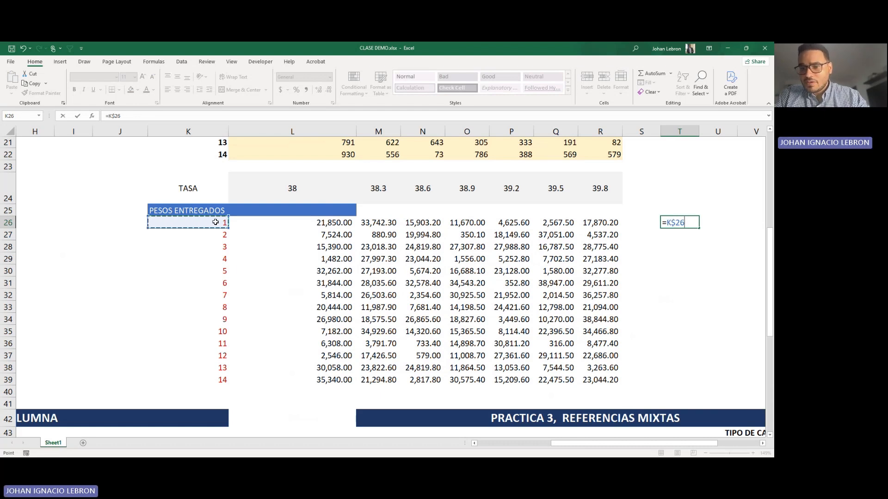
key("F4")
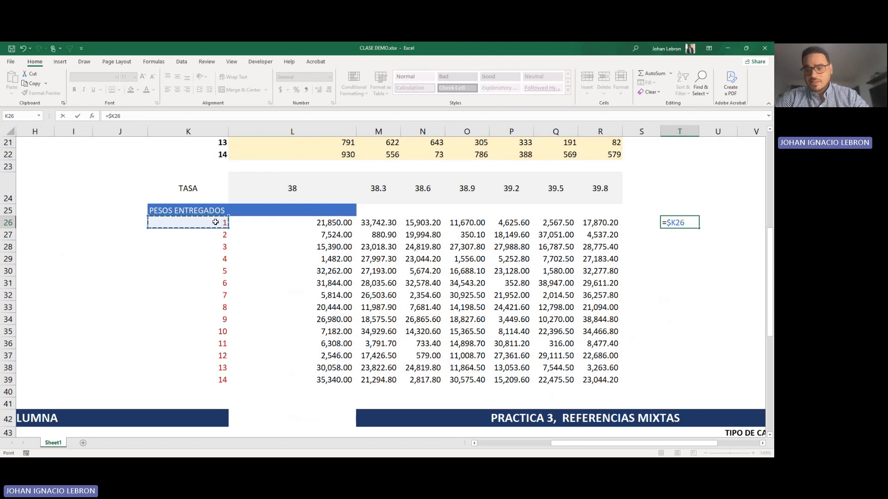
key("F4")
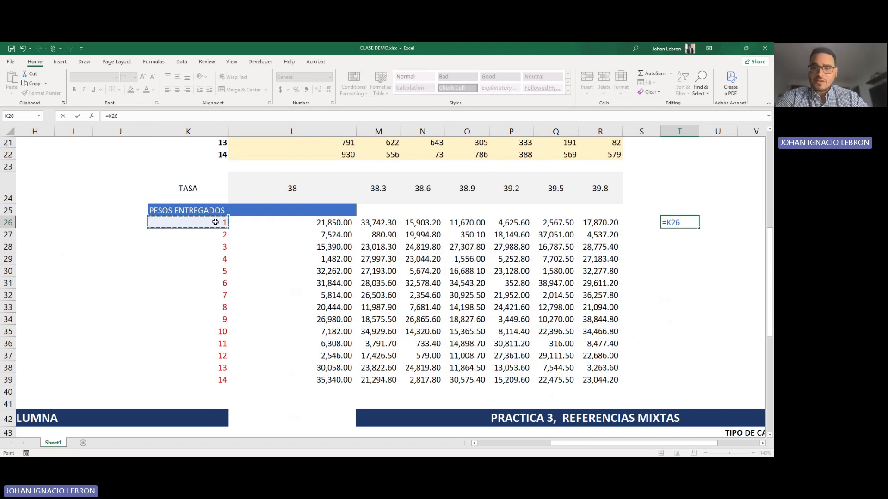
key("F4")
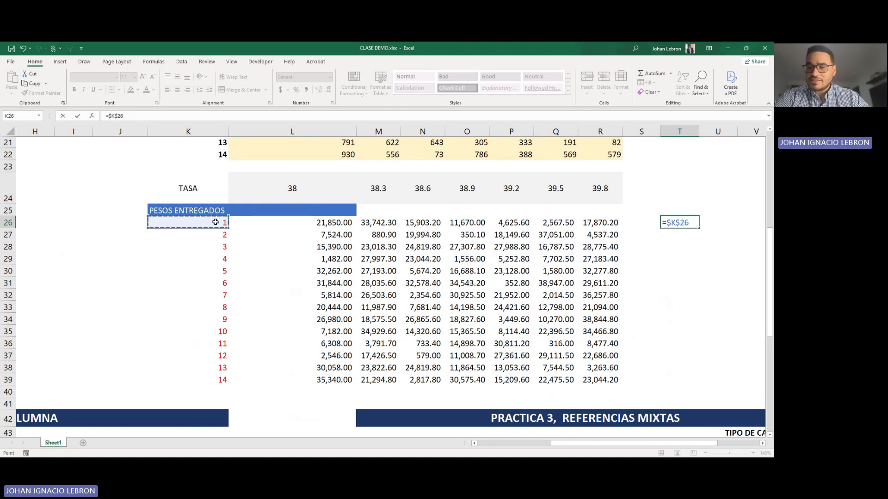
key("F4")
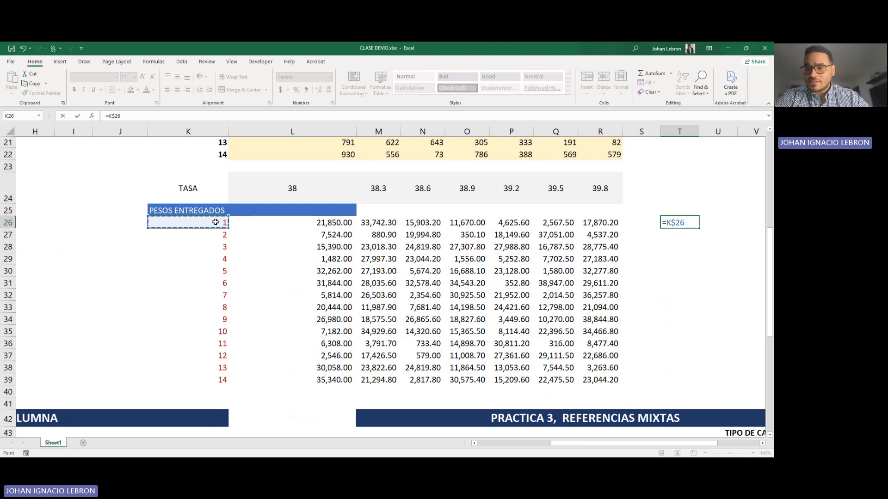
key("F4")
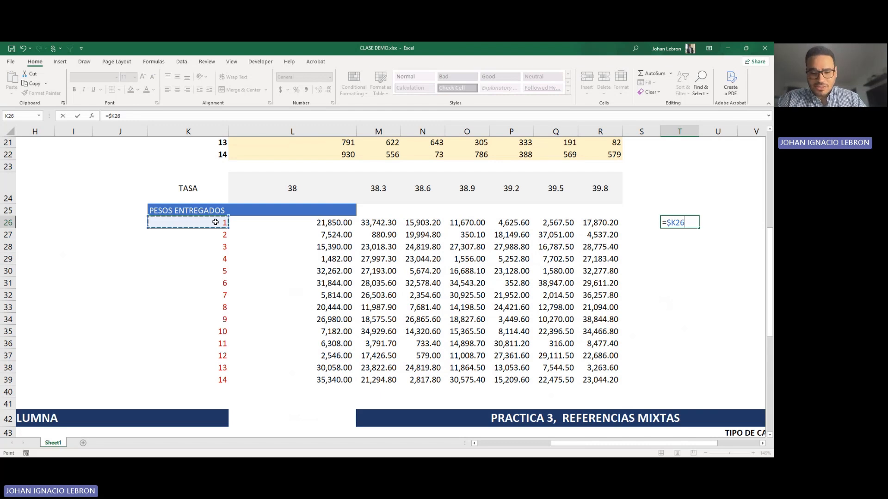
Step: Complete the T26 formula as =$K26*L26 by multiplying the column-locked reference by L26
type("*")
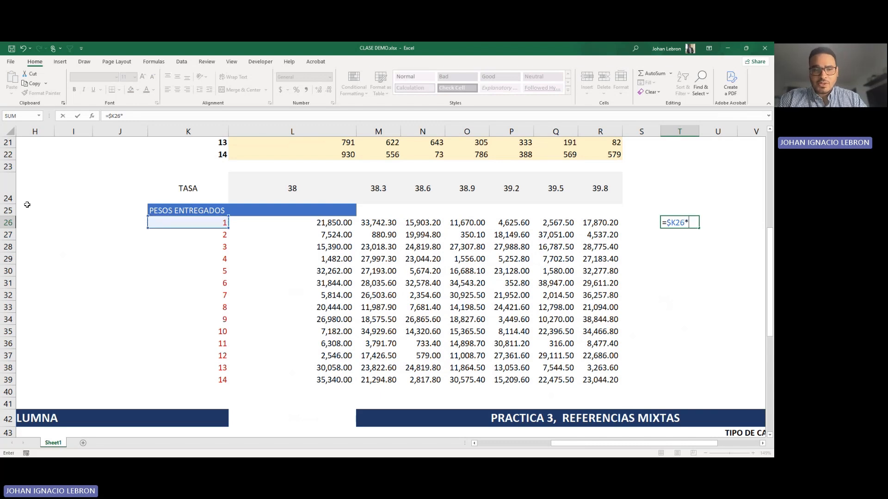
left_click(312, 223)
scroll(374, 227, "up", 7)
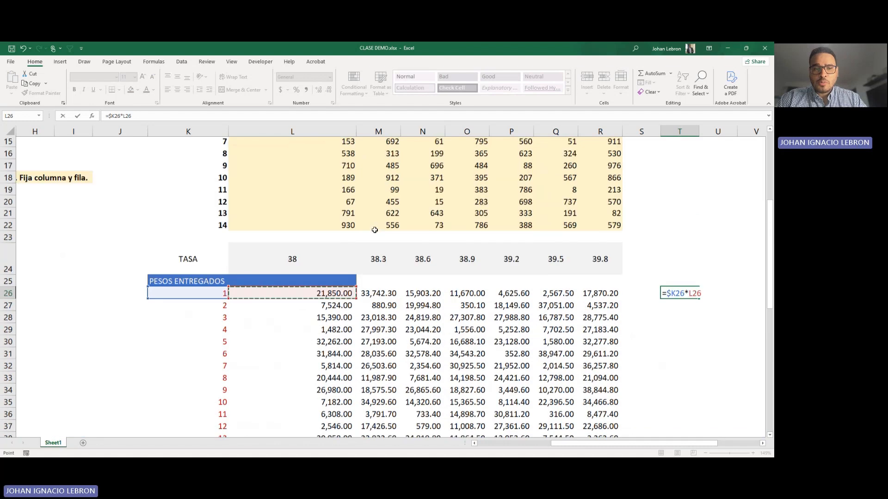
scroll(375, 230, "down", 5)
key("Return")
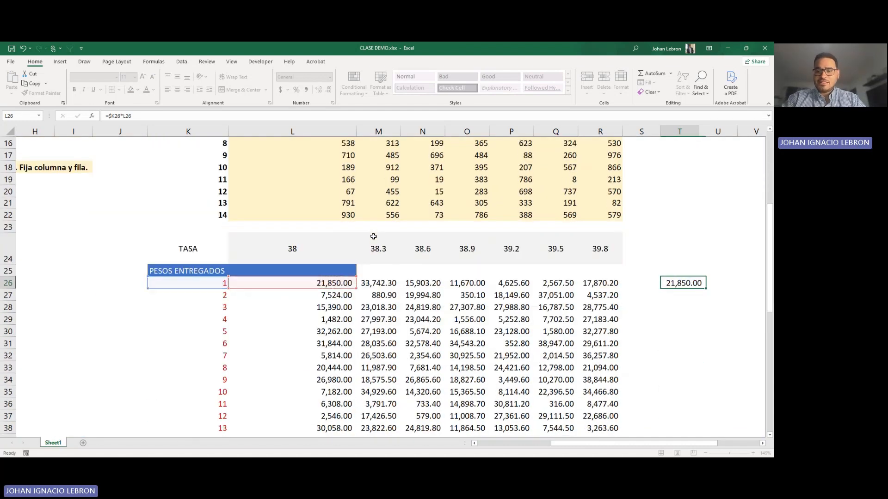
Step: Fill the T26 formula down through T39 and autofit column T to its values
scroll(641, 238, "down", 1)
left_click(686, 247)
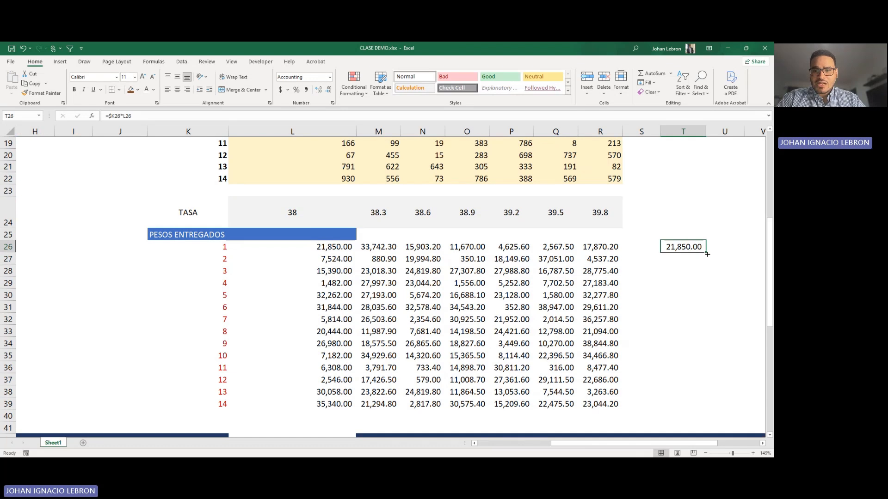
left_click_drag(707, 253, 664, 404)
scroll(664, 403, "down", 1)
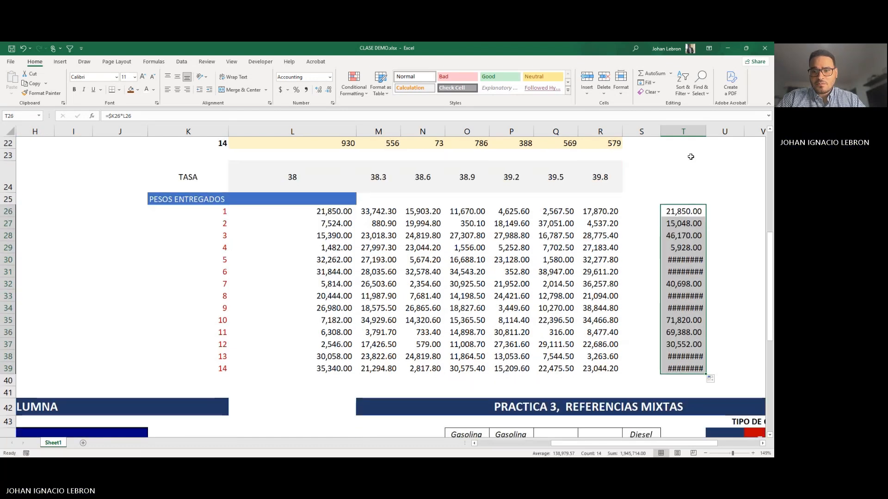
double_click(706, 131)
Step: Inspect the copied formulas in T27 through T30 to see how the column-locked and relative references shift by row
left_click(687, 222)
double_click(687, 222)
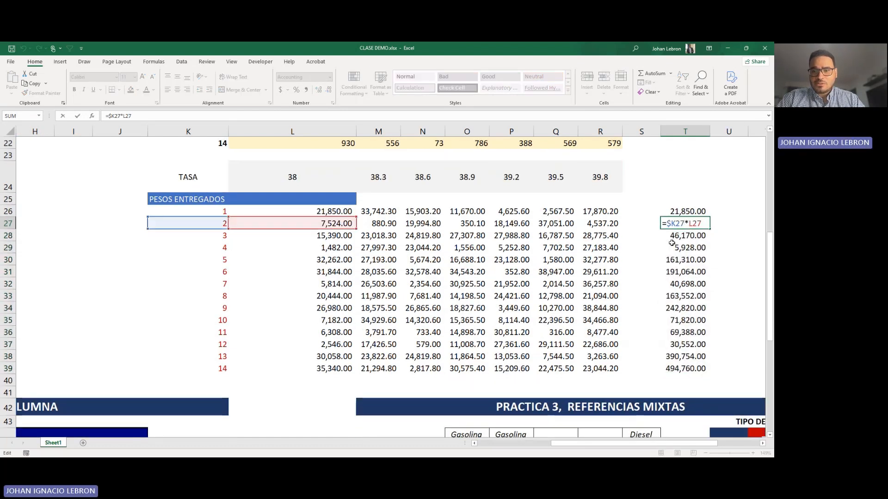
double_click(672, 237)
key("Escape")
double_click(675, 248)
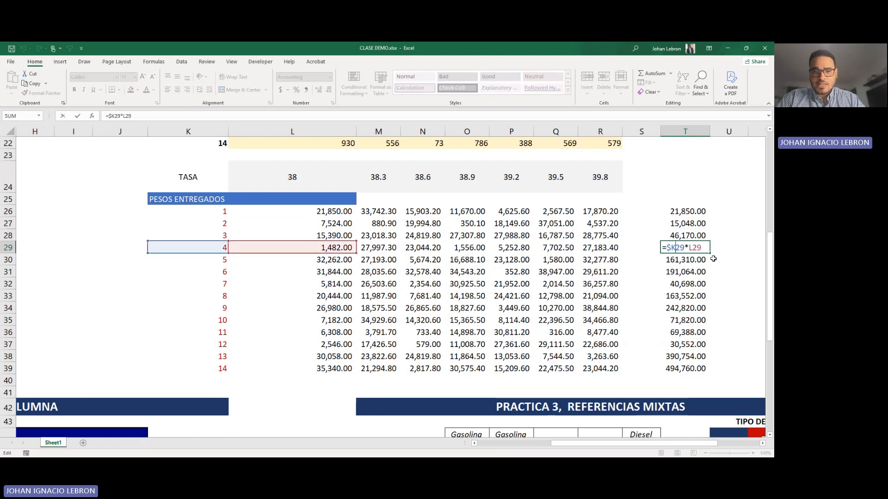
key("Escape")
double_click(687, 263)
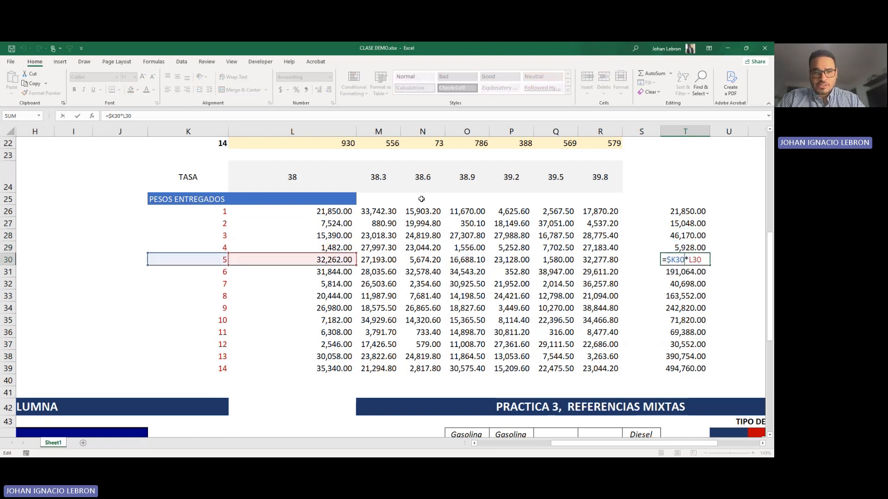
scroll(686, 264, "up", 5)
scroll(687, 264, "down", 5)
scroll(323, 208, "up", 1)
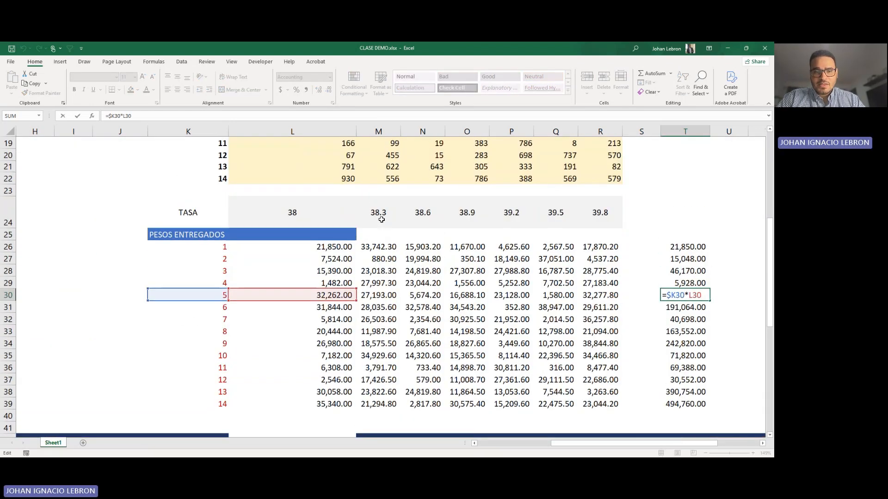
key("Escape")
Step: Copy the T26 formula across to U26, autofit column U and check the references in U26
scroll(533, 238, "down", 2)
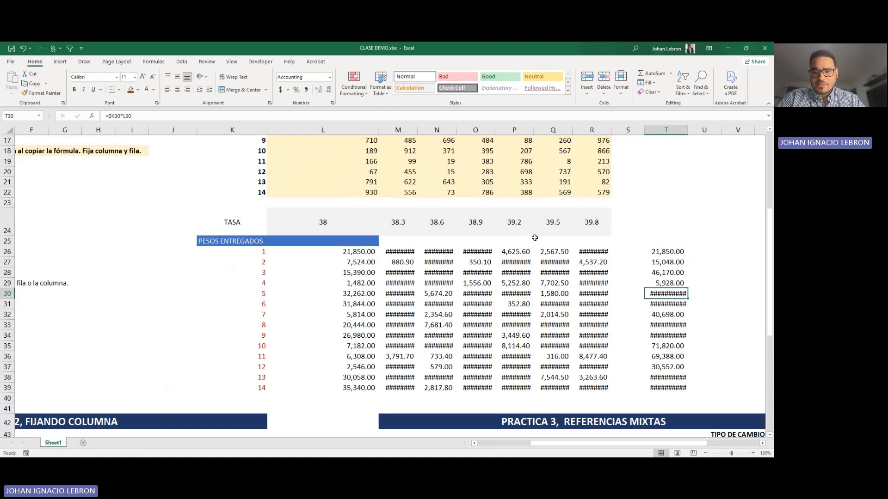
scroll(534, 237, "up", 1)
scroll(535, 238, "down", 1)
left_click(707, 220)
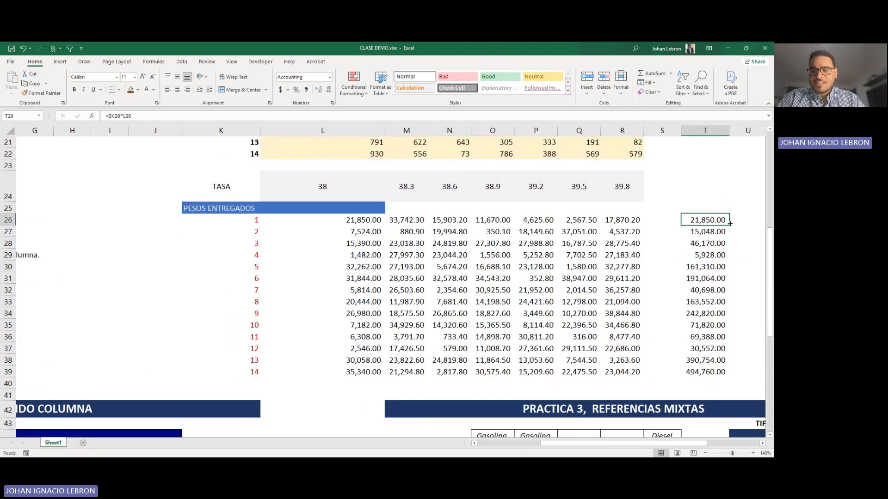
left_click_drag(738, 224, 646, 154)
double_click(655, 130)
double_click(645, 220)
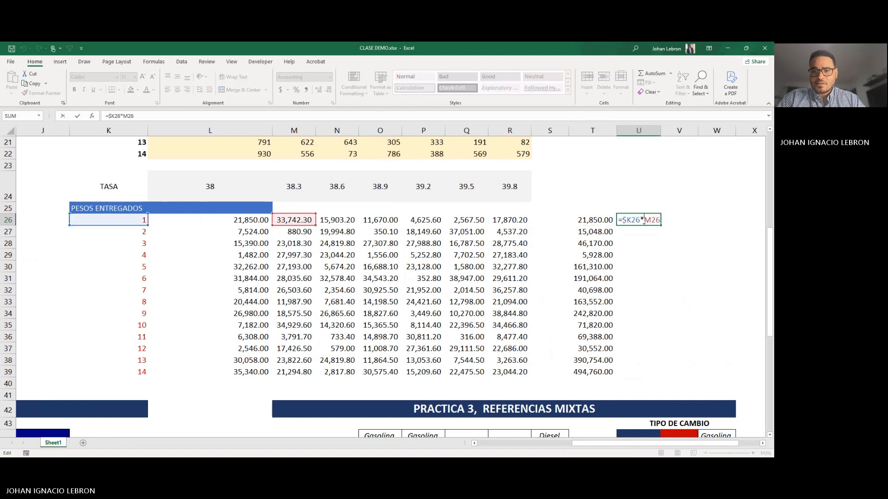
key("Escape")
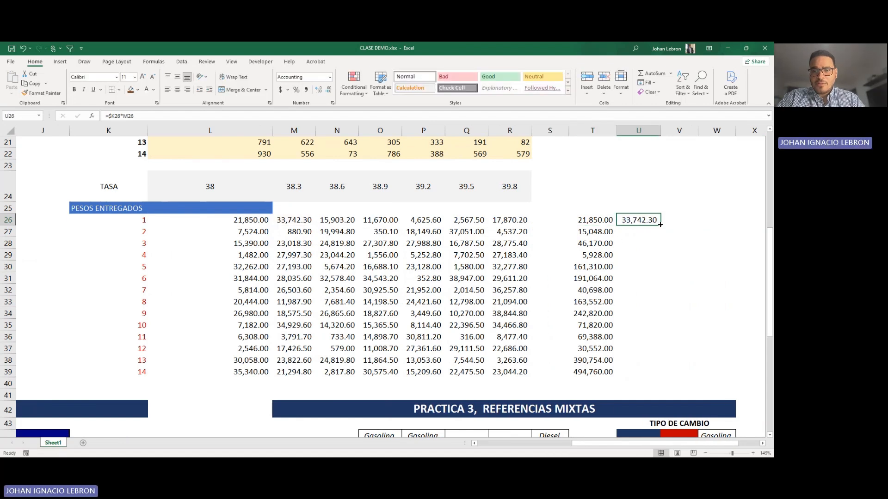
Step: Copy the U26 formula across to V26, autofit column V and compare the references in V26 with those in T26
left_click_drag(674, 226, 683, 244)
double_click(697, 130)
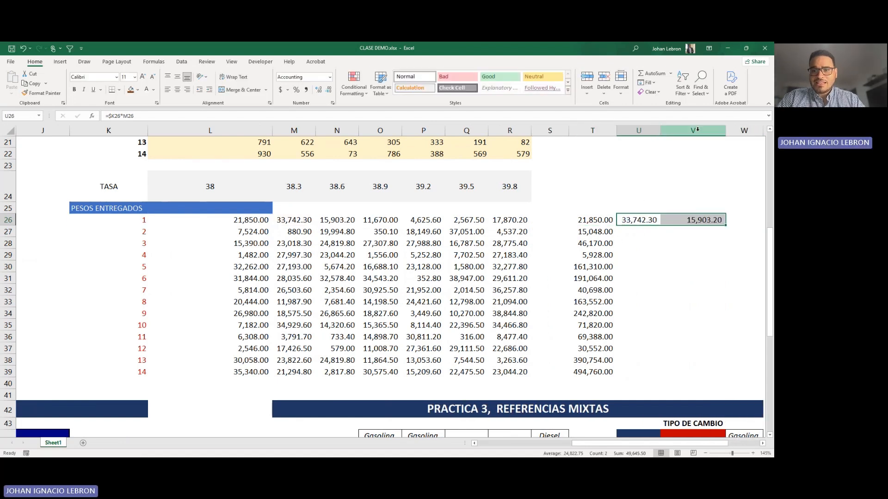
double_click(694, 221)
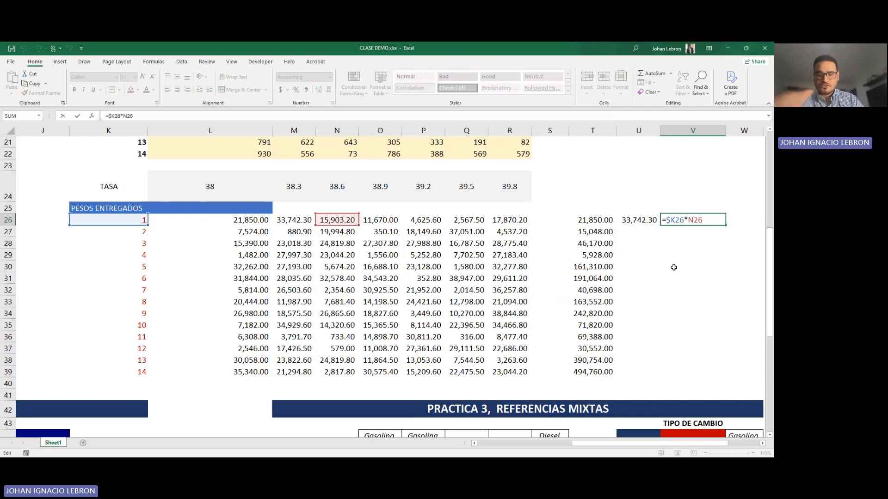
scroll(460, 251, "up", 7)
scroll(458, 250, "down", 5)
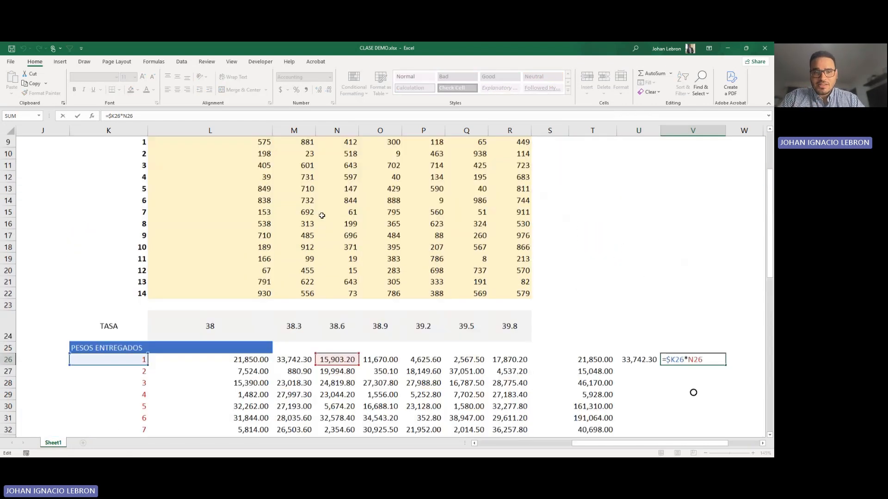
scroll(456, 250, "down", 1)
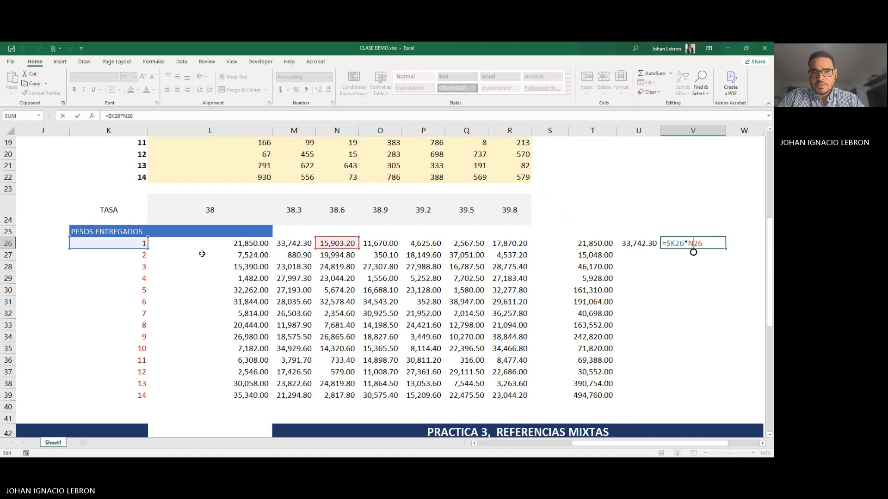
key("ctrl+Return")
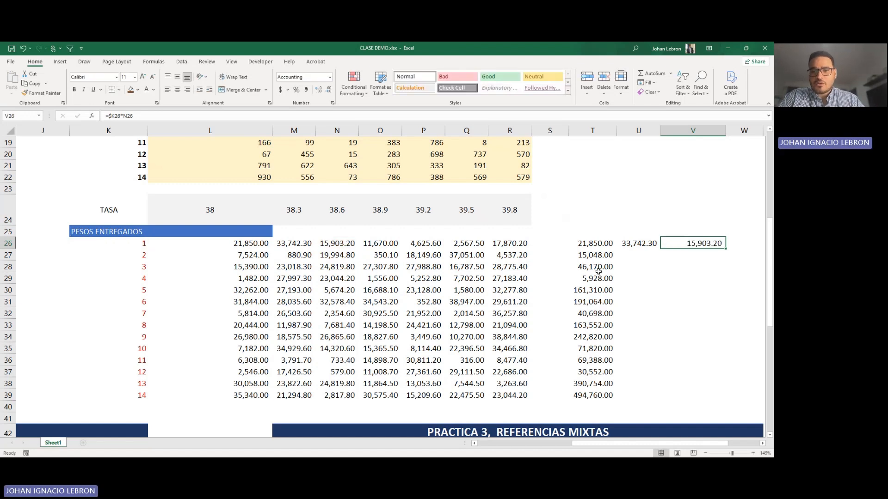
double_click(604, 244)
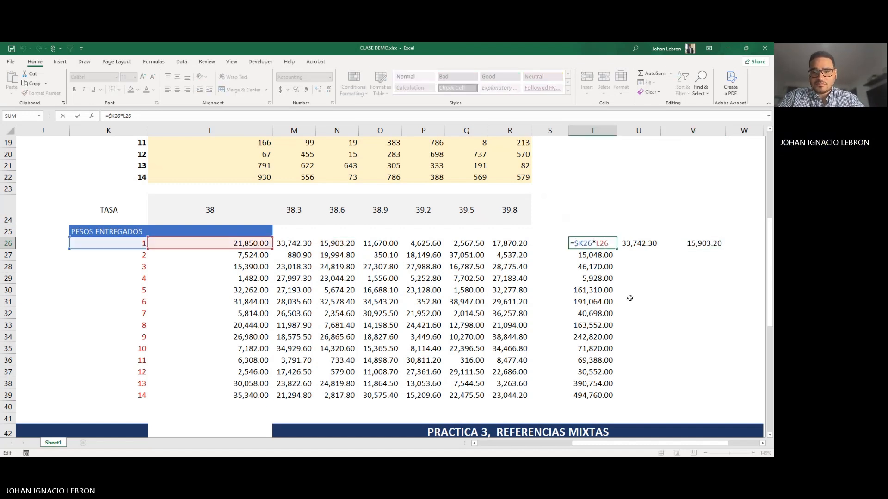
key("Escape")
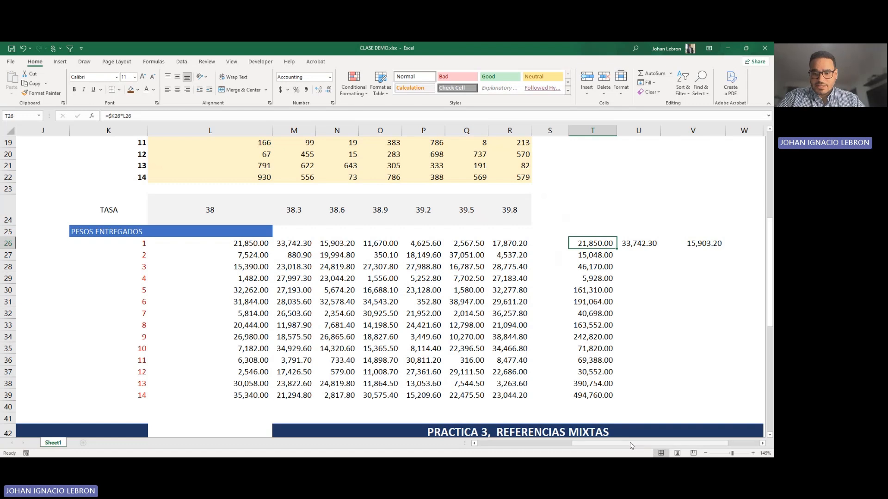
Step: Review the notes explaining row-locked A$1, column-locked $A1, absolute $A$1 and relative A1 references
left_click_drag(633, 445, 538, 445)
left_click(59, 315)
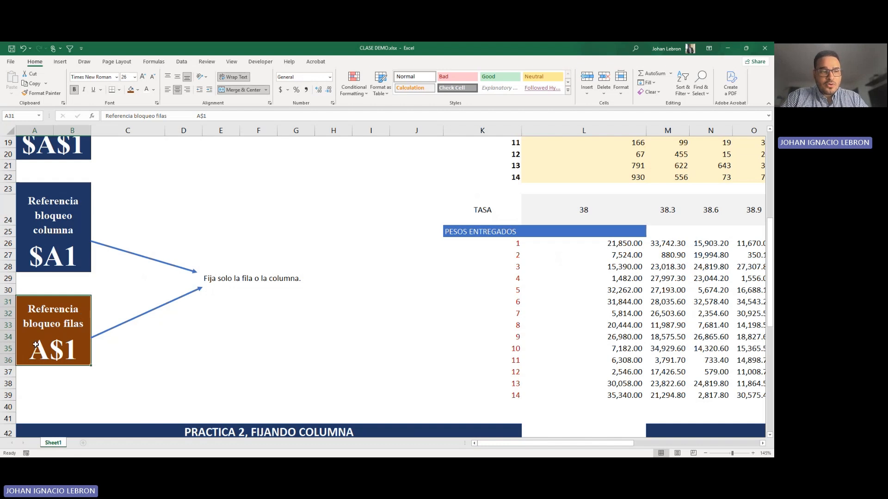
scroll(35, 317, "up", 1)
left_click(30, 291)
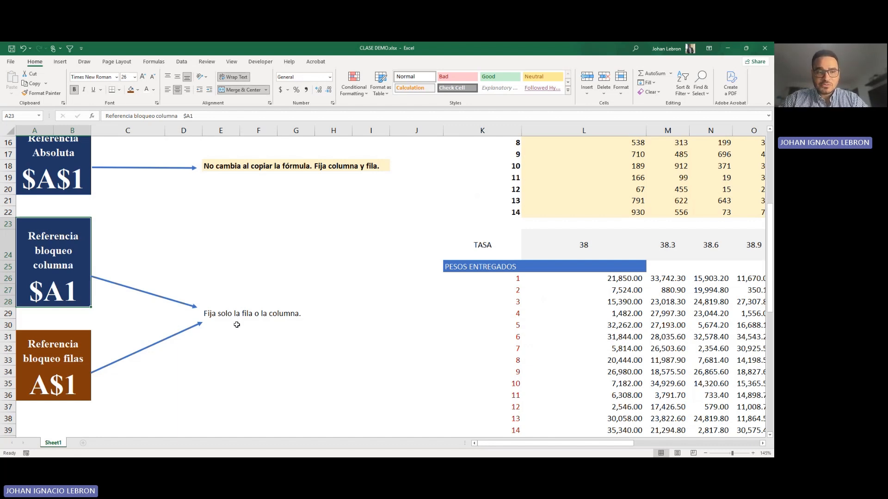
scroll(216, 321, "up", 3)
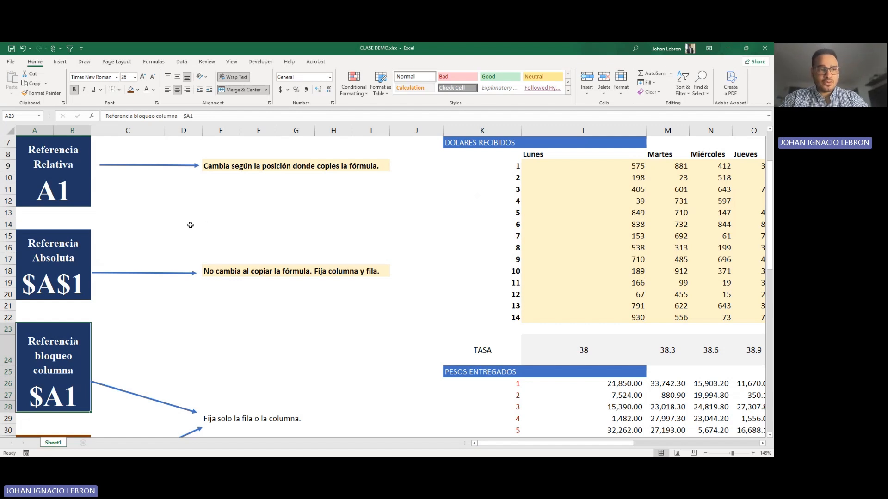
scroll(193, 220, "up", 1)
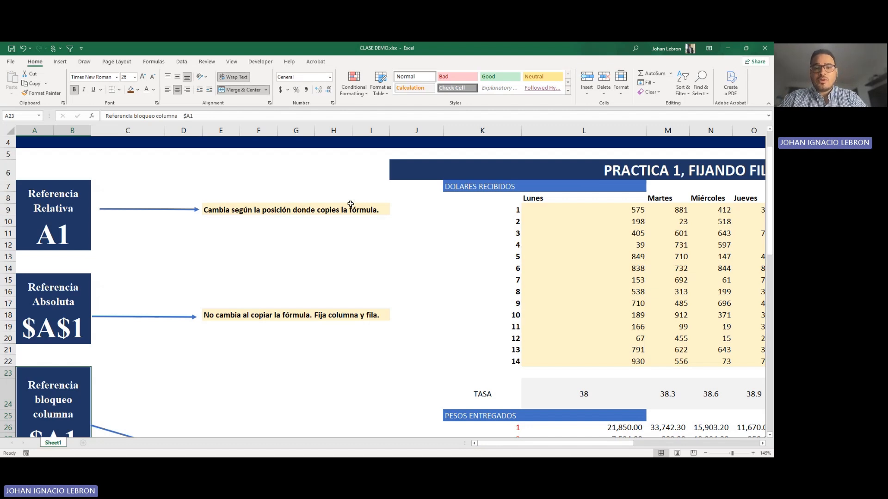
Step: Look over the reference-type notes and the layouts of Practice 2, FIJANDO COLUMNA, and Practice 3, REFERENCIAS MIXTAS
scroll(507, 237, "down", 3)
scroll(508, 237, "down", 5)
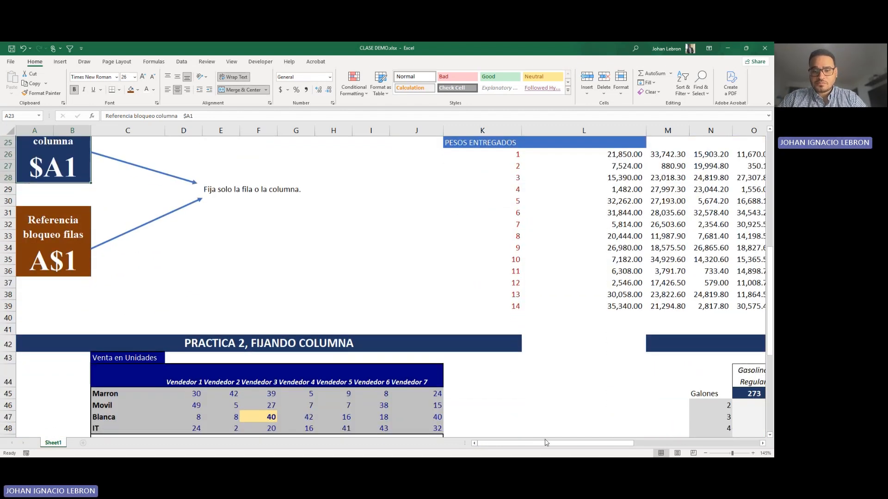
scroll(636, 284, "right", 5)
scroll(655, 273, "up", 2)
scroll(415, 307, "down", 4)
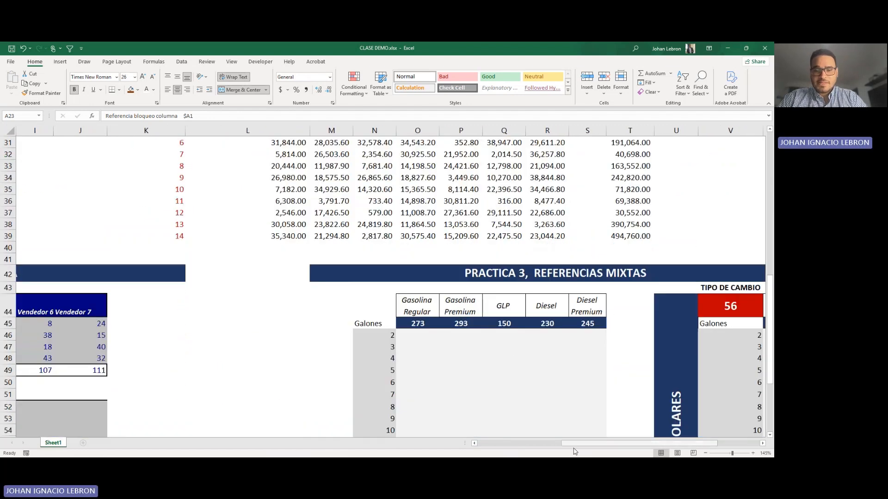
left_click_drag(599, 444, 385, 415)
scroll(386, 415, "down", 3)
scroll(324, 347, "up", 1)
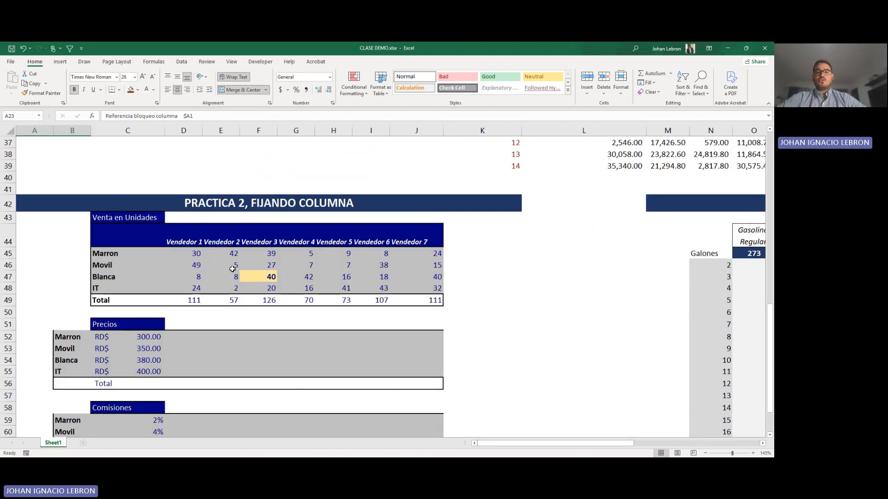
scroll(233, 269, "down", 1)
scroll(598, 254, "up", 6)
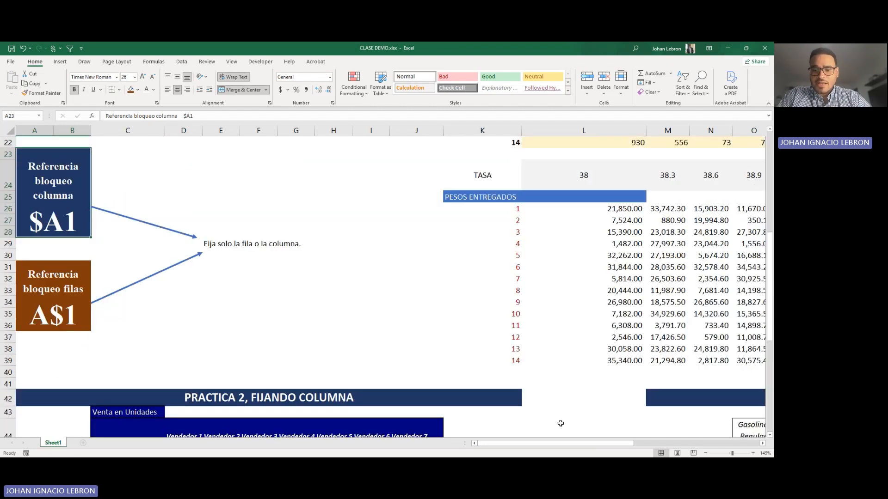
mouse_move(580, 443)
left_mouse_down()
mouse_move(677, 440)
mouse_move(583, 442)
left_mouse_up()
scroll(196, 314, "down", 5)
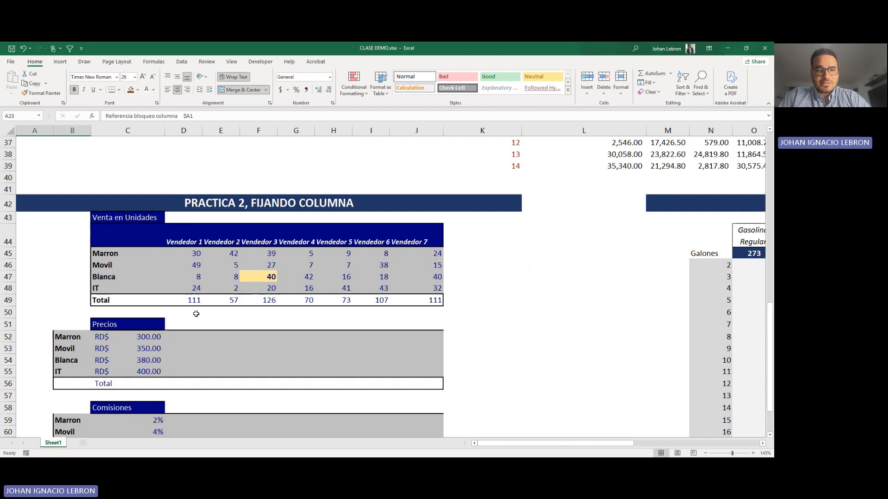
scroll(196, 314, "down", 1)
Step: Review the unit sales in D45:J48, the Total formula in D49 and the empty Precios cells
left_click(188, 303)
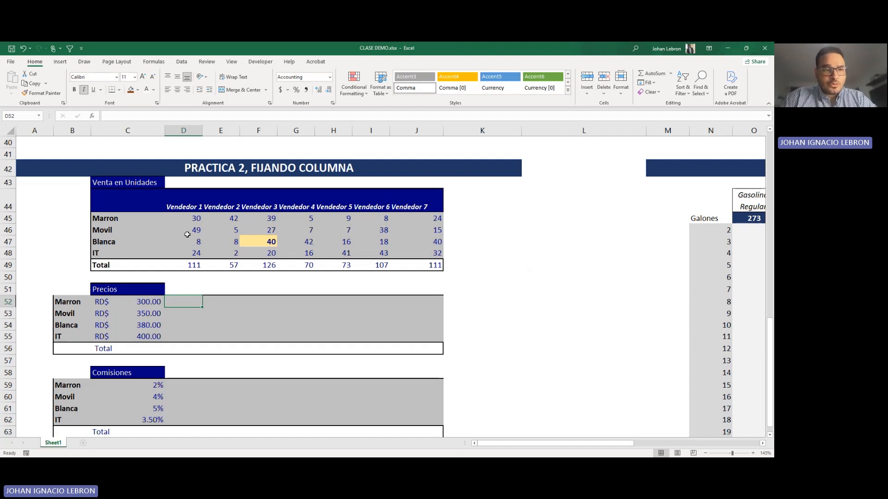
left_click_drag(197, 217, 431, 257)
left_click(222, 302)
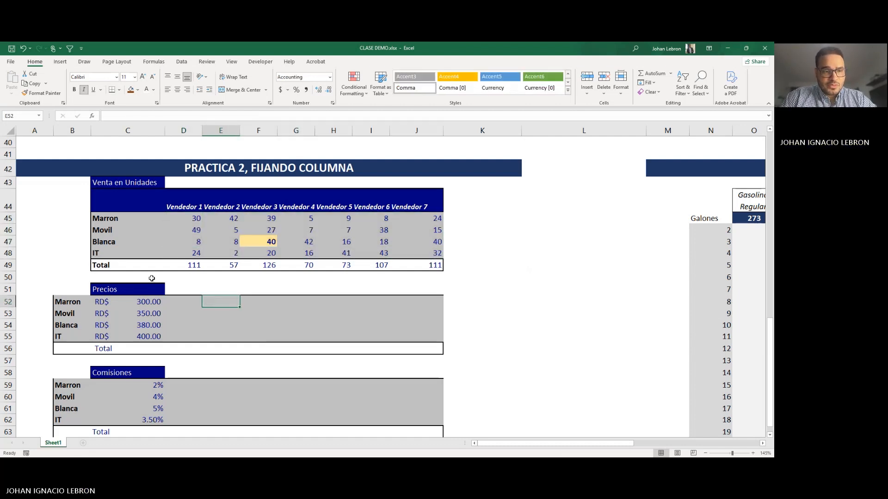
double_click(186, 265)
key("Escape")
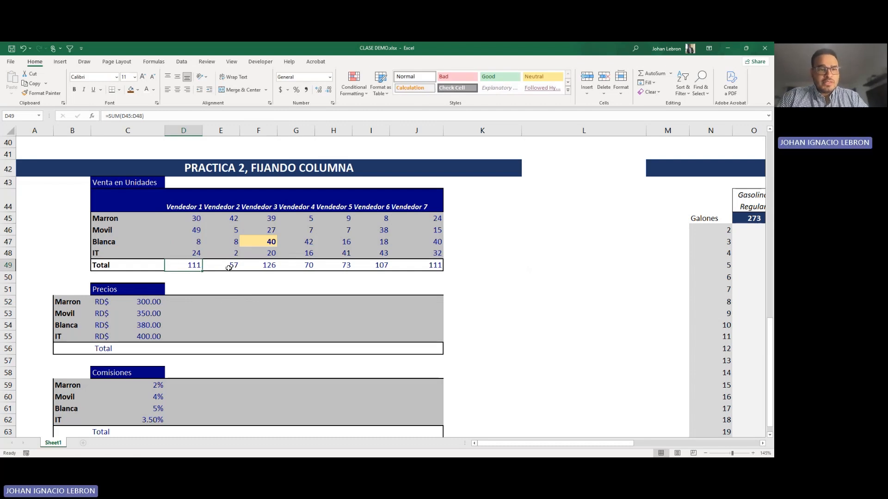
left_click(200, 304)
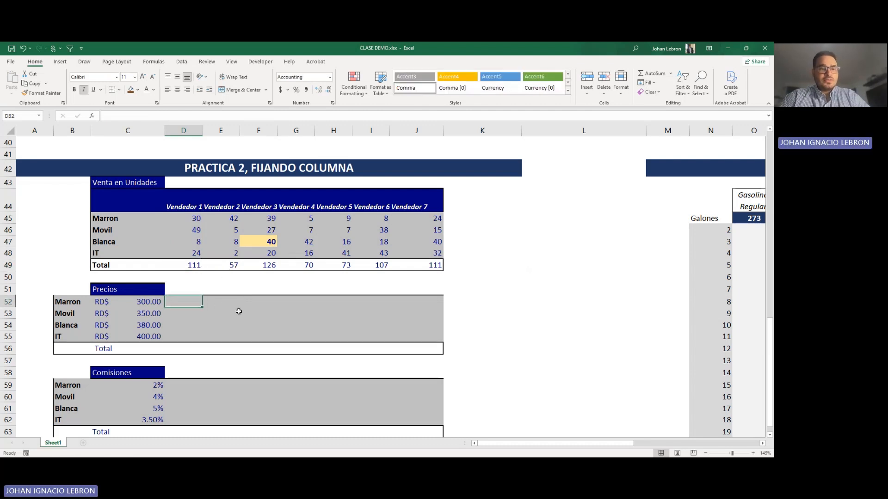
Step: Copy the Vendedor 1 to Vendedor 7 headings from D44:J44 into the Precios table, starting at D51
left_click_drag(186, 207, 419, 209)
key("ctrl+c")
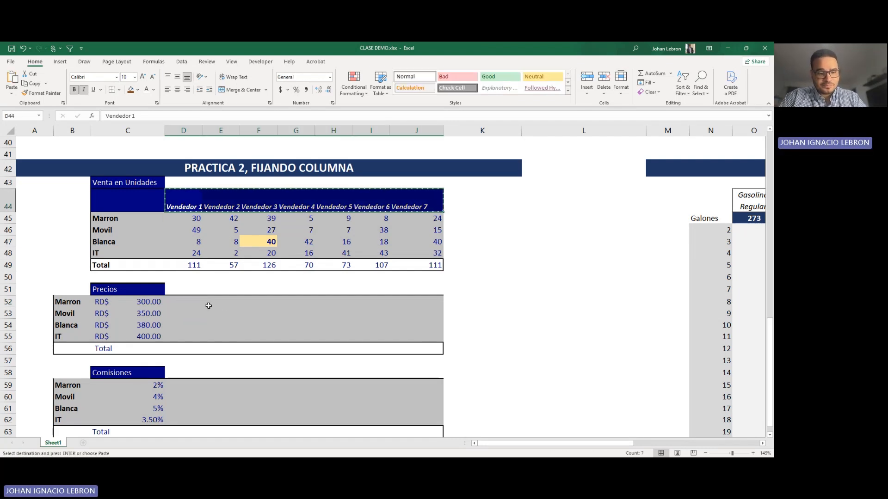
left_click(180, 287)
key("Return")
Step: Enter the column-locked formula =$C52*D45 in D52 to multiply the Marron price by Vendedor 1's units
left_click(193, 299)
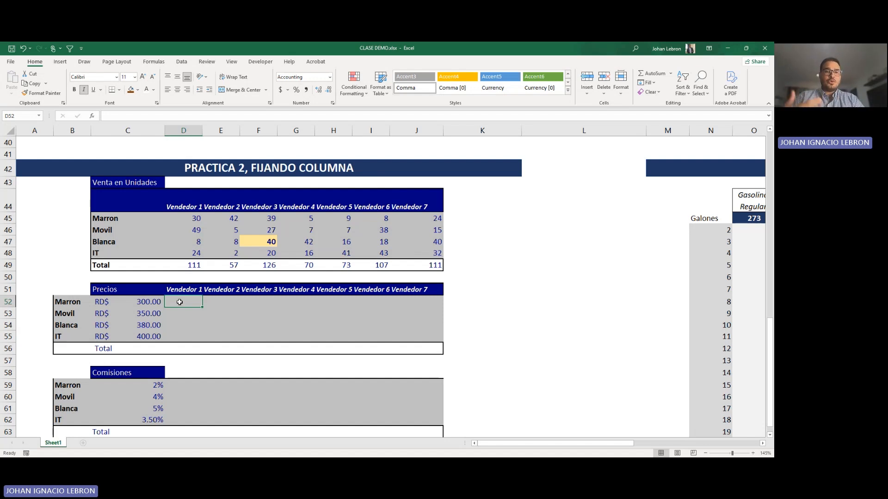
type("=")
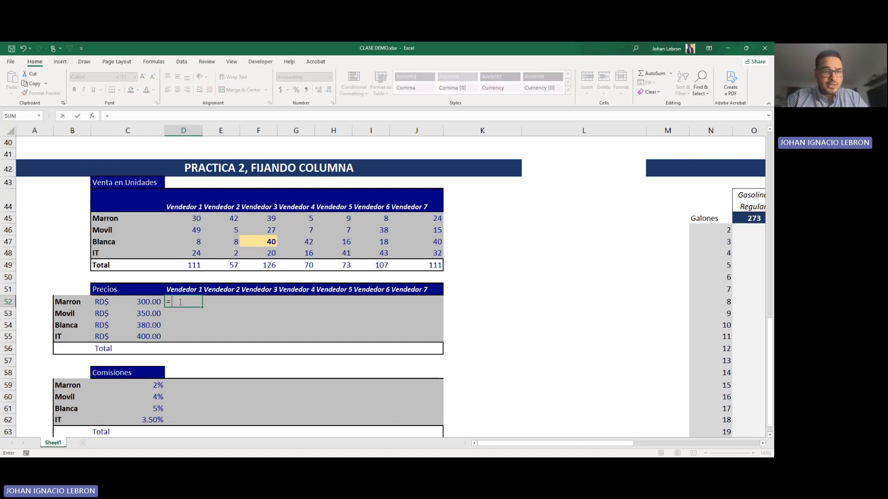
left_click(147, 303)
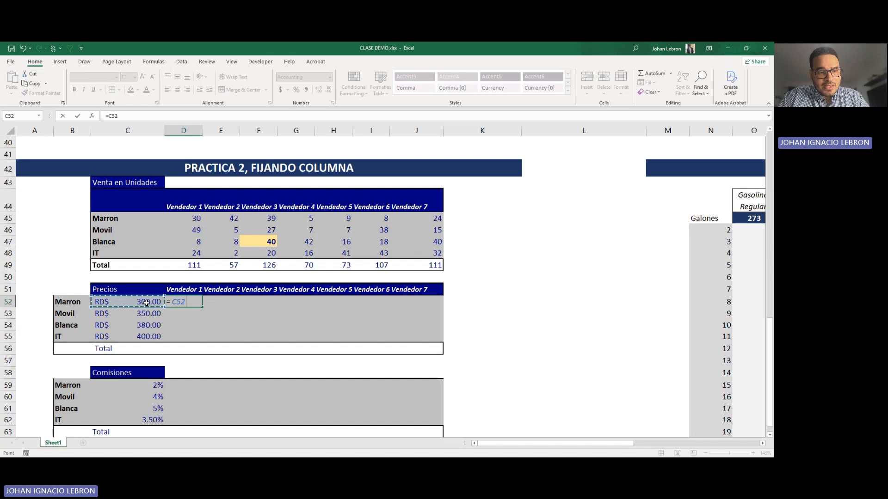
key("F4")
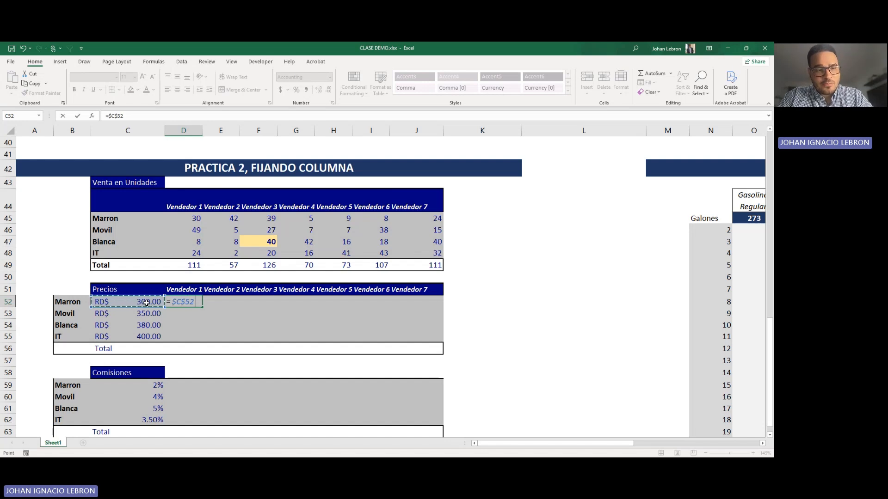
key("F4")
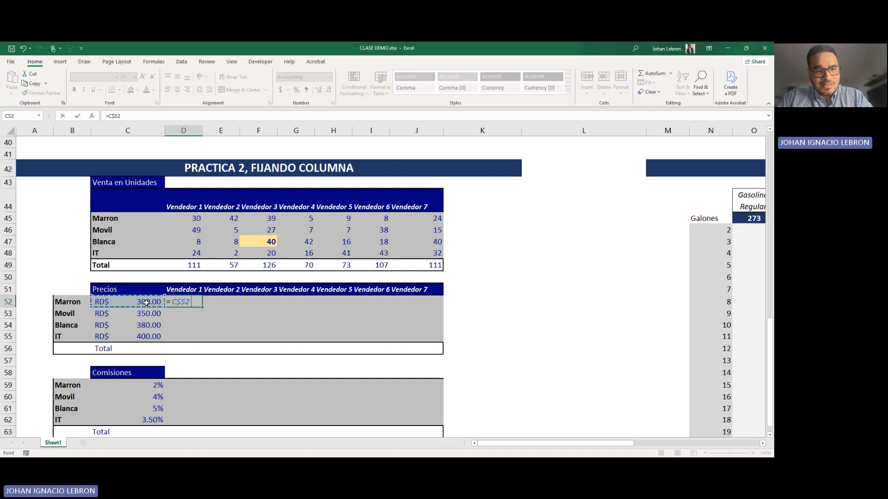
key("F4")
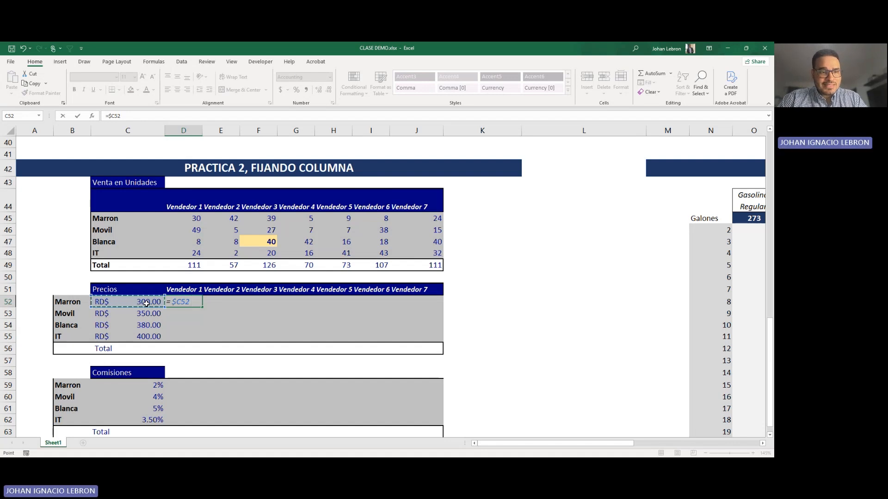
type("*")
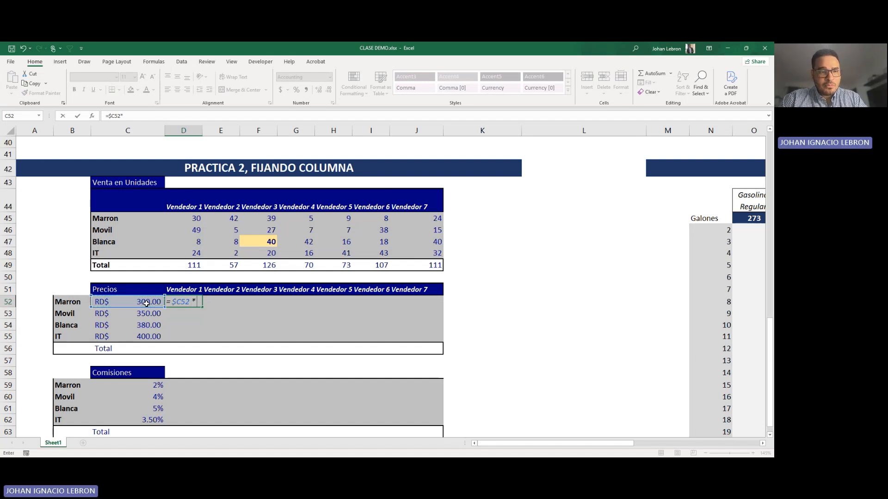
left_click(187, 220)
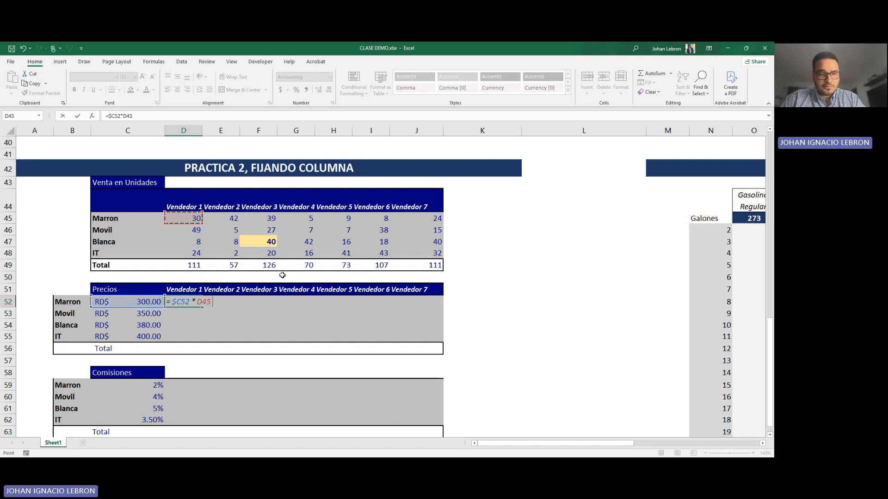
key("Return")
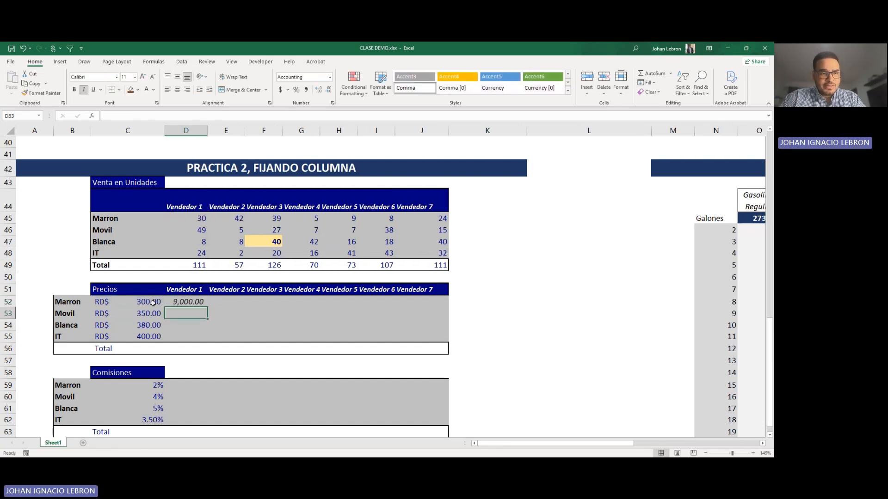
Step: Fill the D52 formula across to J52, widen the vendor columns from E onward and check the references in I52
left_click(189, 303)
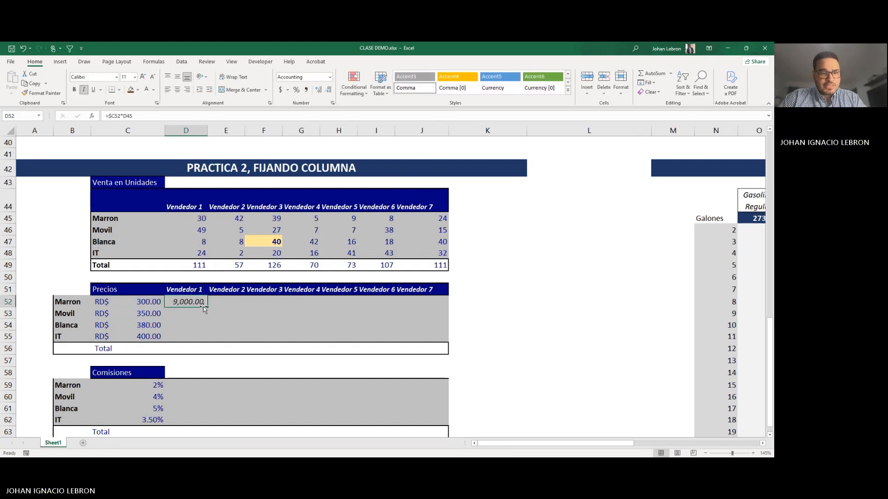
left_click_drag(204, 309, 432, 311)
left_click_drag(245, 130, 453, 130)
double_click(430, 302)
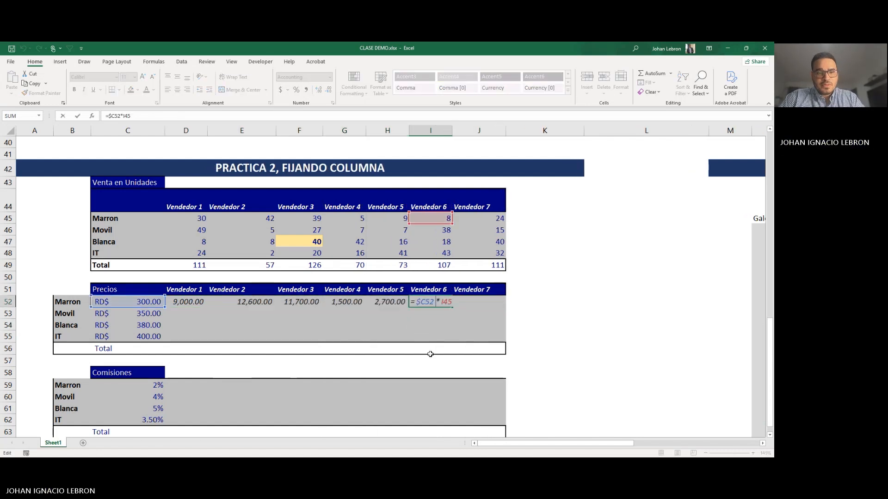
key("Escape")
Step: Copy the Marron row formulas from D52:J52 into D53:J55 for the Movil, Blanca and IT rows
left_click_drag(188, 303, 458, 303)
key("ctrl+c")
left_click_drag(181, 313, 478, 336)
right_click(478, 334)
left_click(523, 150)
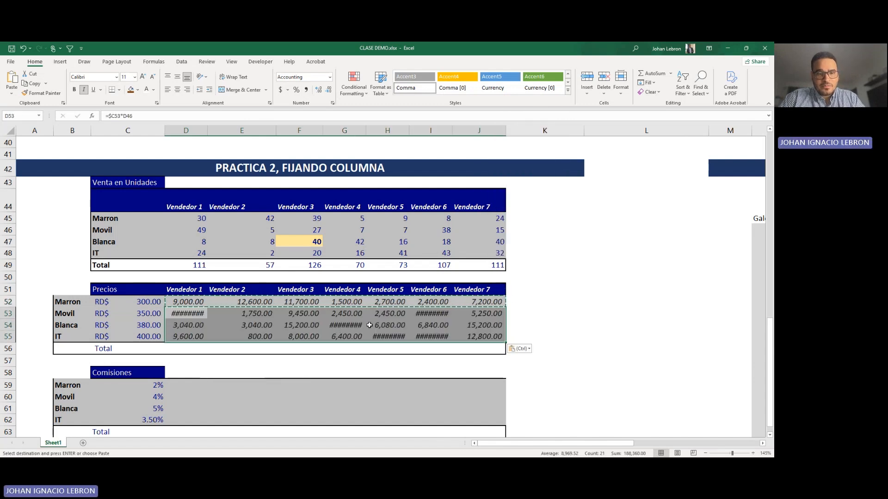
Step: Autofit columns G through I and column D to their contents
key("Escape")
left_click_drag(344, 131, 411, 130)
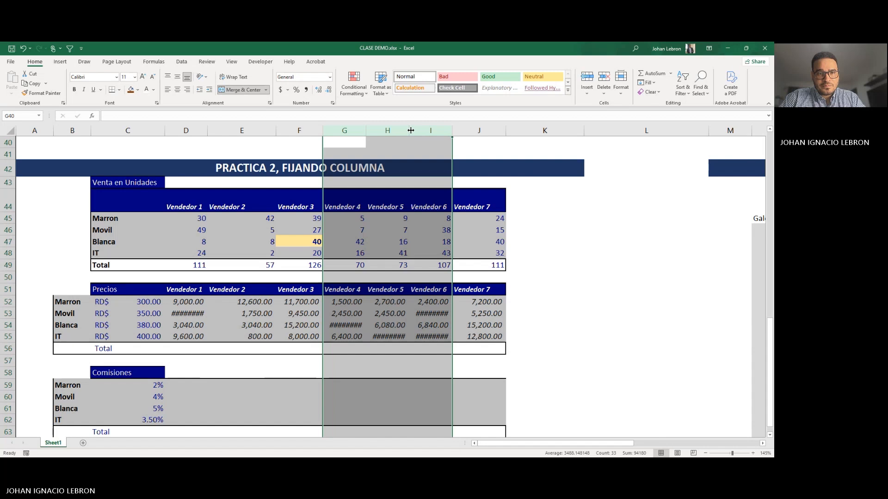
double_click(410, 131)
left_click(179, 315)
double_click(207, 130)
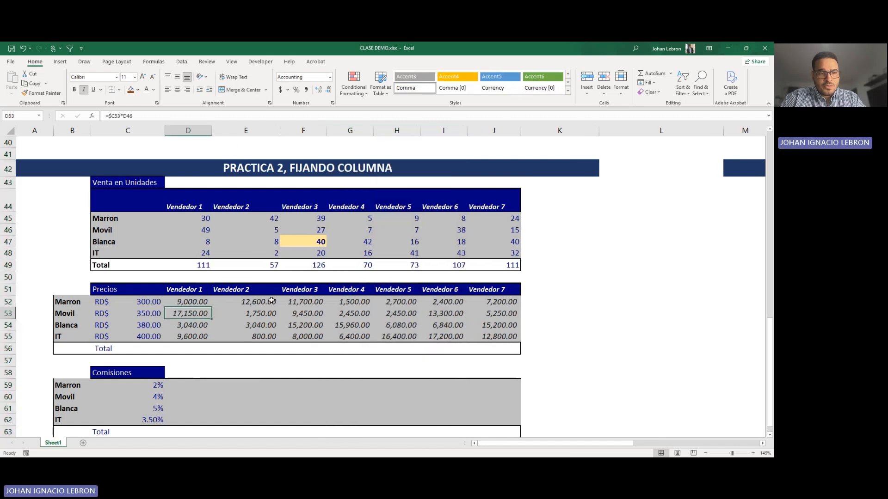
Step: Inspect the copied formulas in E53 through I53 and in J55 to see how the column-locked price reference behaves
double_click(255, 315)
key("Escape")
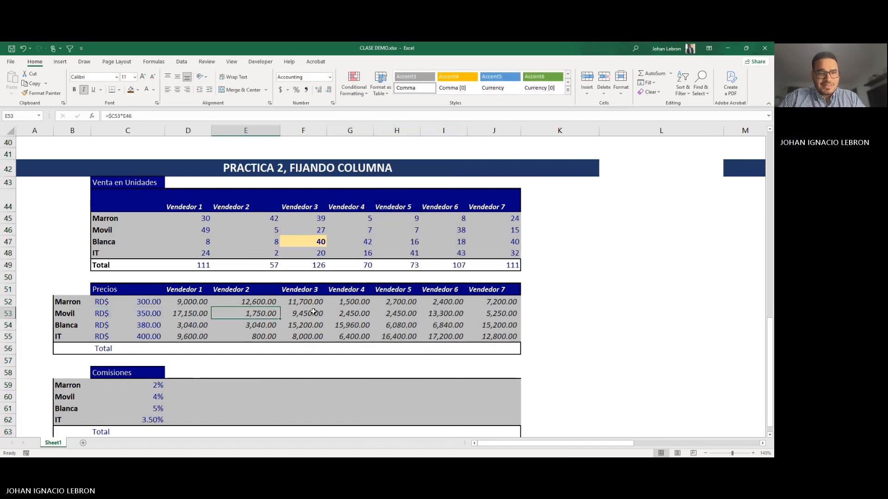
double_click(314, 313)
key("Escape")
double_click(340, 314)
key("Escape")
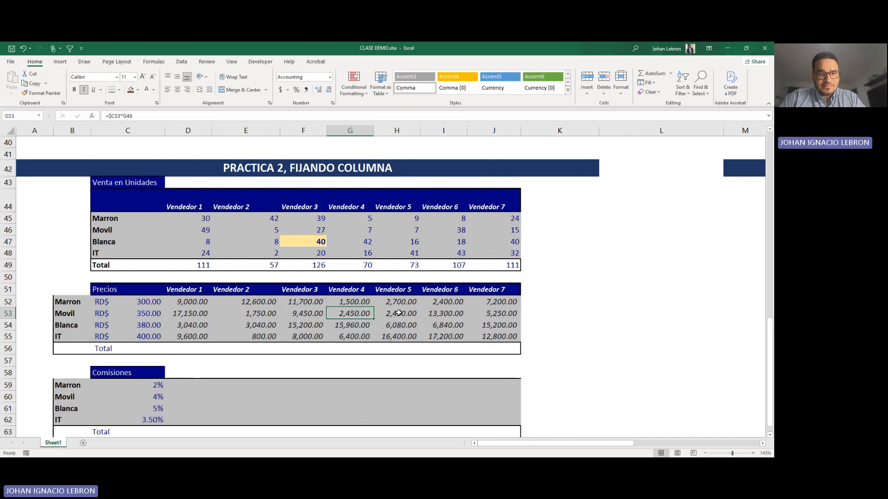
double_click(398, 313)
key("Escape")
double_click(443, 314)
key("Escape")
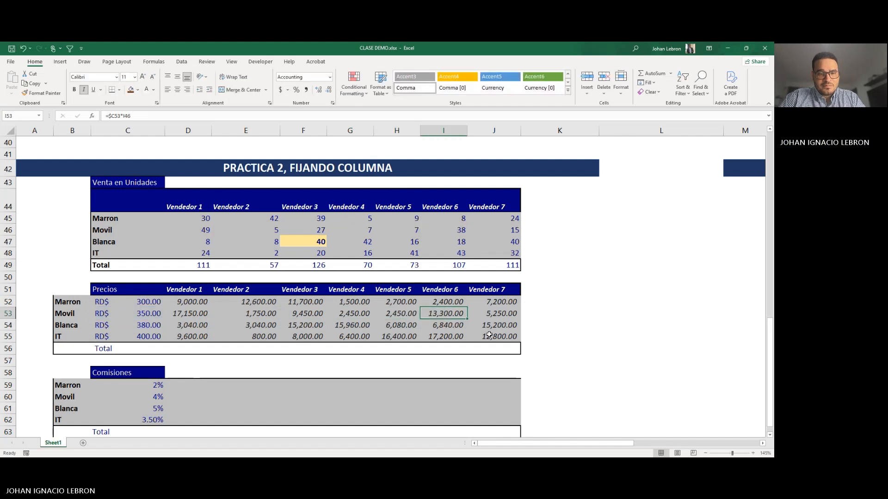
double_click(489, 335)
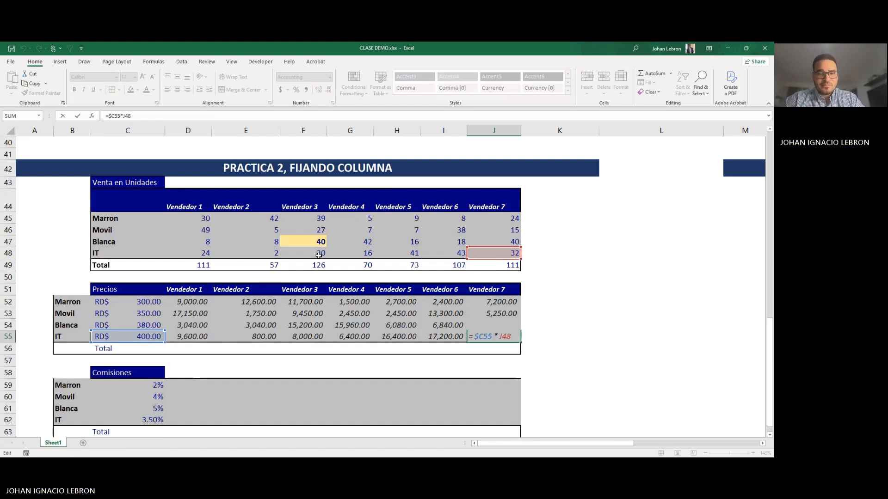
key("ctrl+Return")
scroll(209, 301, "down", 1)
scroll(209, 301, "up", 1)
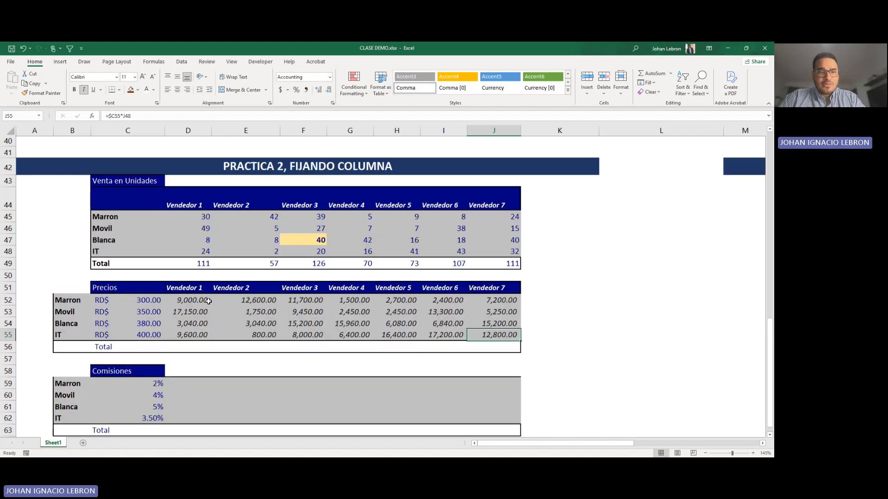
Step: Copy the D53 formula into D59 to calculate Vendedor 1's Marron commission in the Comisiones table
scroll(209, 302, "down", 1)
left_click(185, 345)
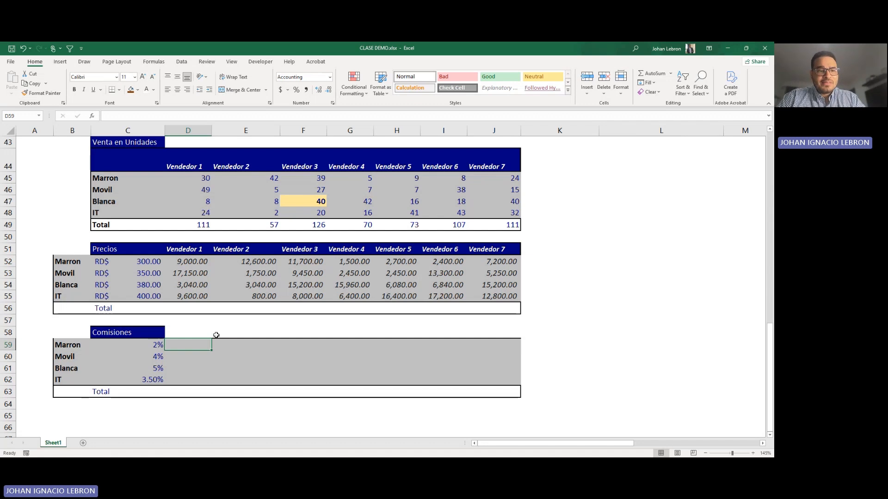
left_click(192, 276)
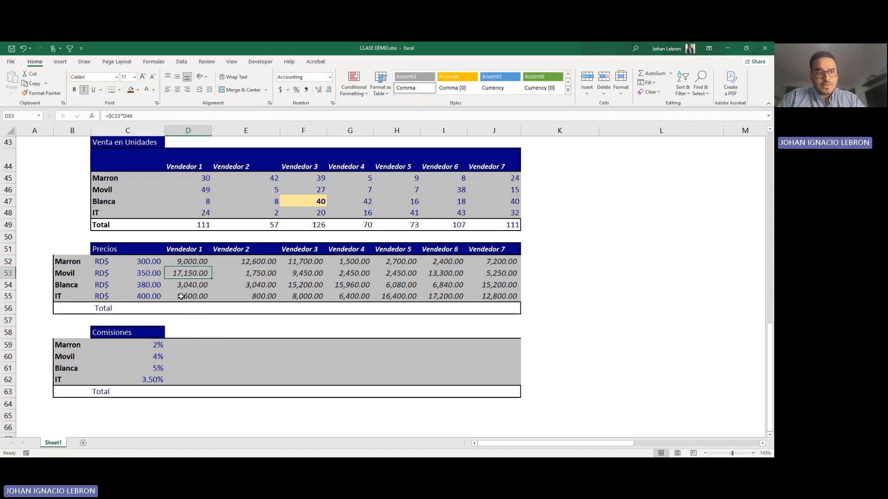
key("ctrl+c")
left_click(187, 346)
key("ctrl+v")
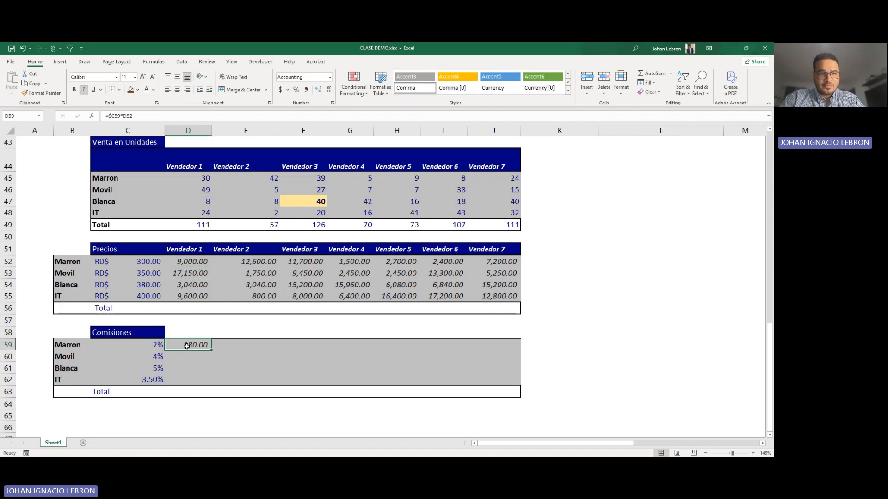
Step: Inspect the Marron commission formula in D59 to see which cells it references and which column is locked
key("F2")
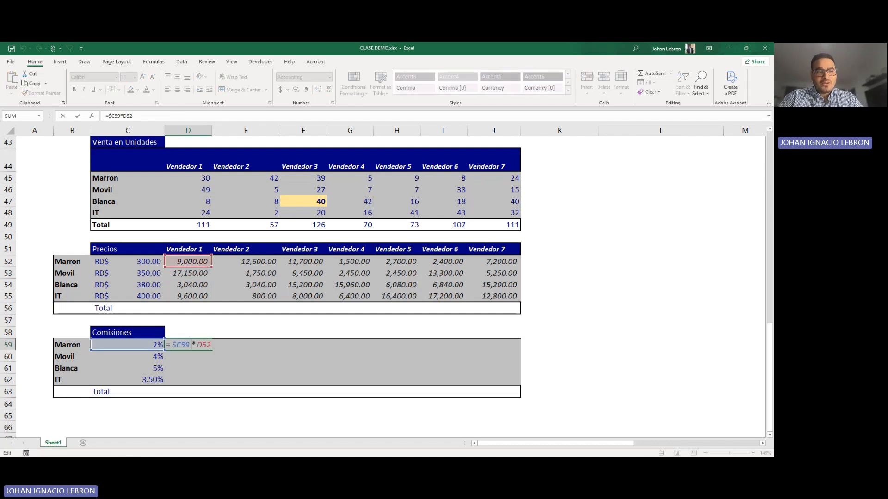
key("ctrl+Return")
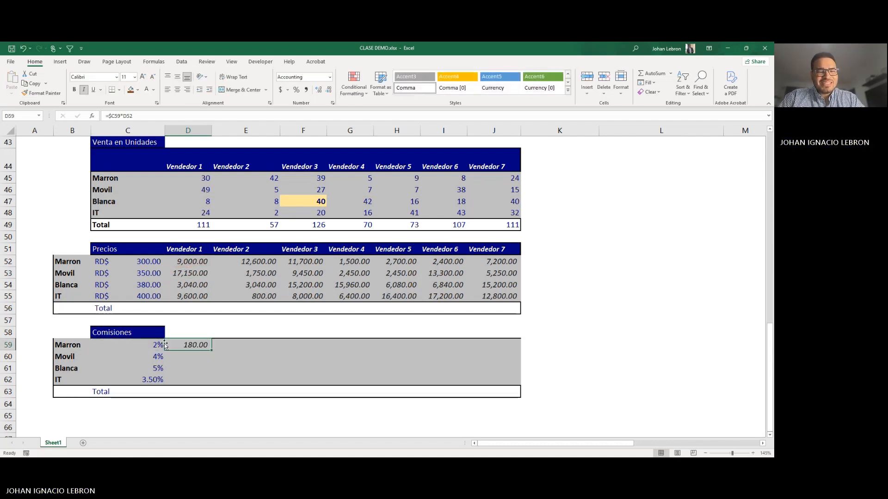
key("F2")
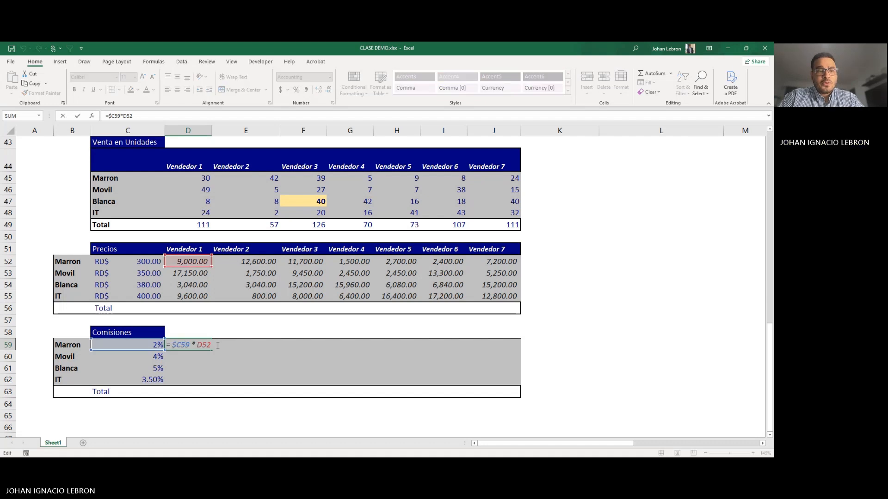
key("Escape")
key("F2")
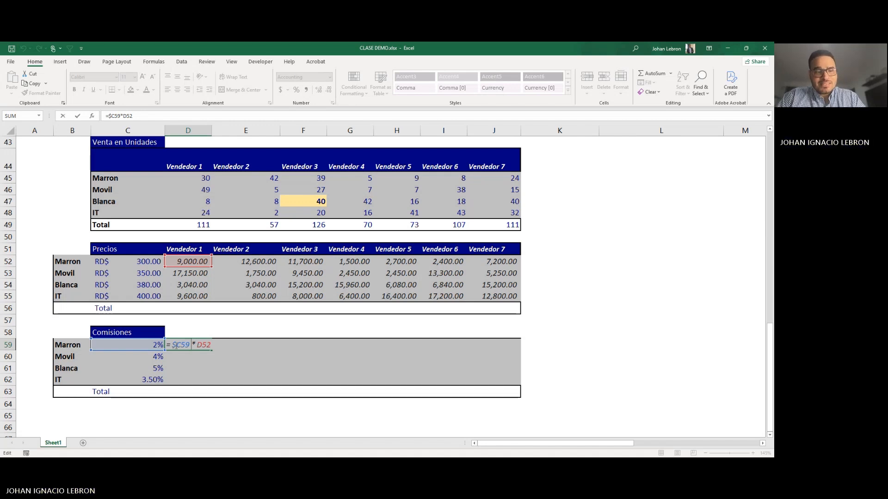
key("ctrl+Return")
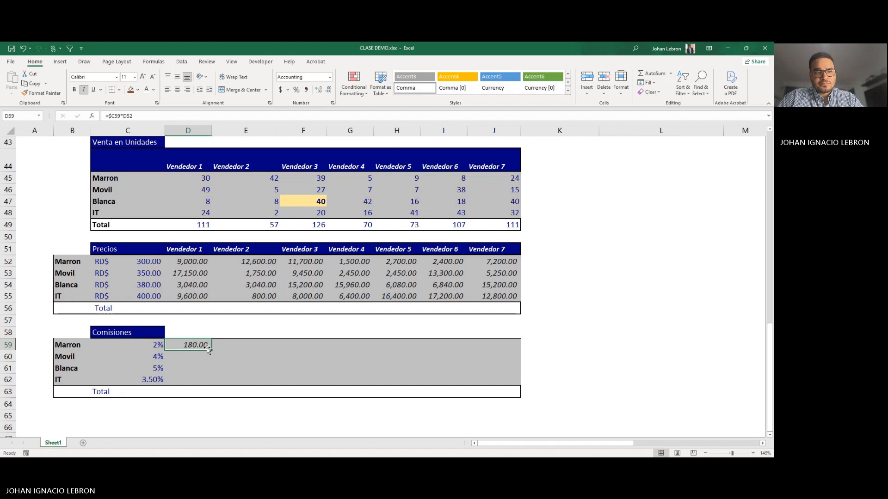
Step: Copy the D59 commission formula across the Comisiones range D59:J62, pasting only the formula without its formatting
key("ctrl+c")
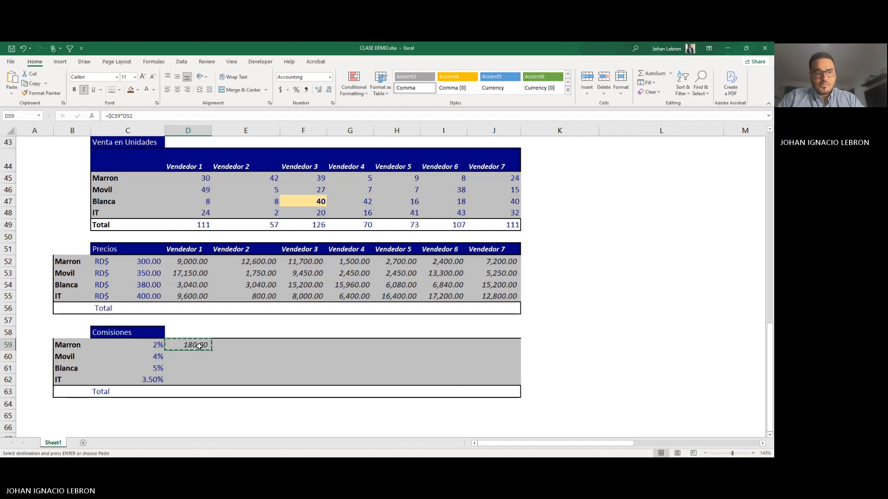
left_click_drag(199, 346, 488, 378)
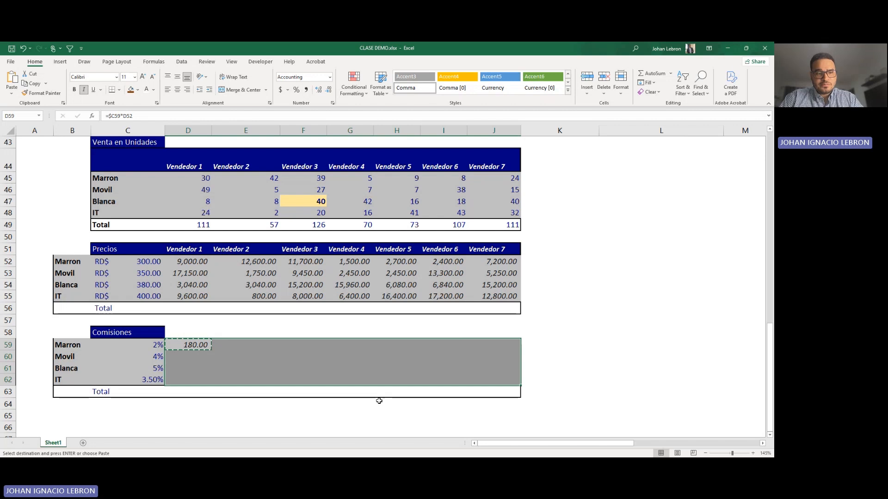
right_click(301, 369)
left_click(349, 192)
left_click(267, 347)
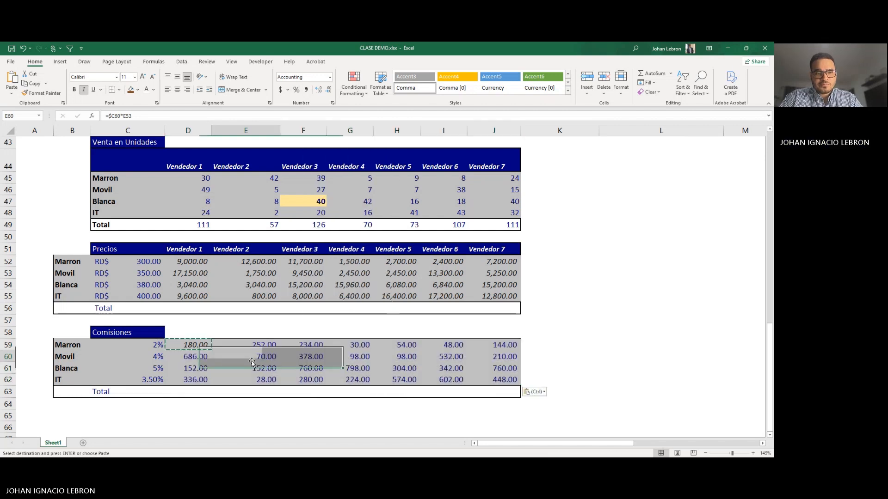
key("Escape")
Step: Inspect the copied commission formulas across the Comisiones table, from D59 through J60
left_click(193, 351)
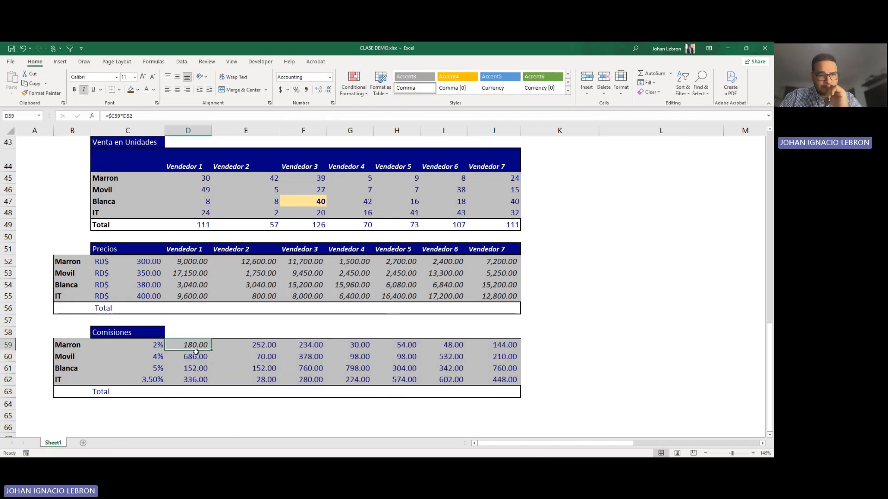
left_click(244, 355)
left_click(194, 360)
left_click(305, 369)
left_click(494, 357)
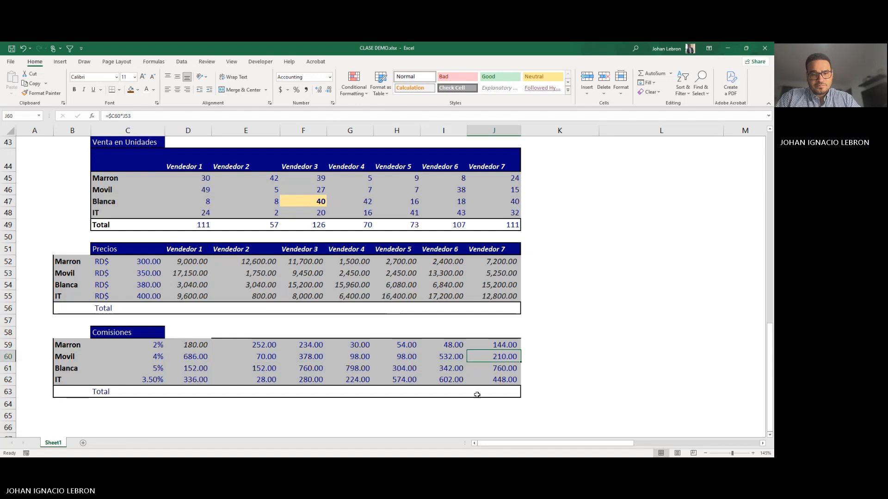
scroll(252, 356, "down", 1)
scroll(198, 349, "up", 1)
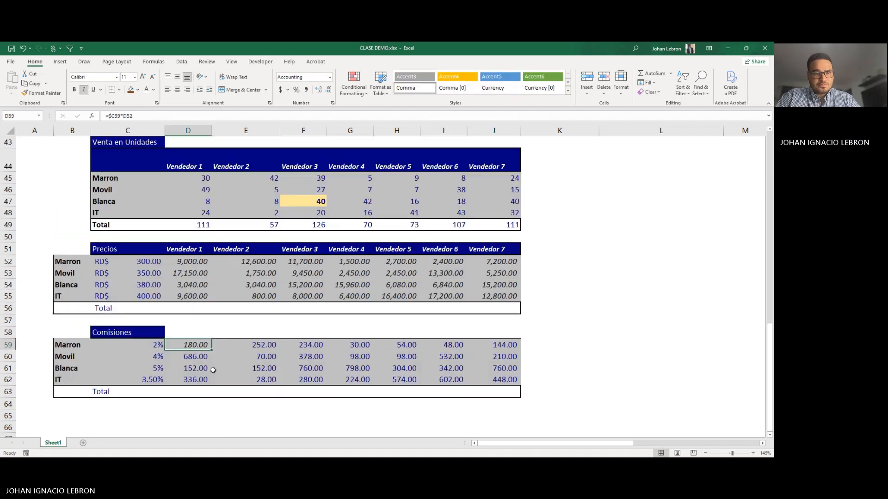
Step: Total Vendedor 1's Precios amounts in D56 with a SUM of D52:D55
left_click(189, 308)
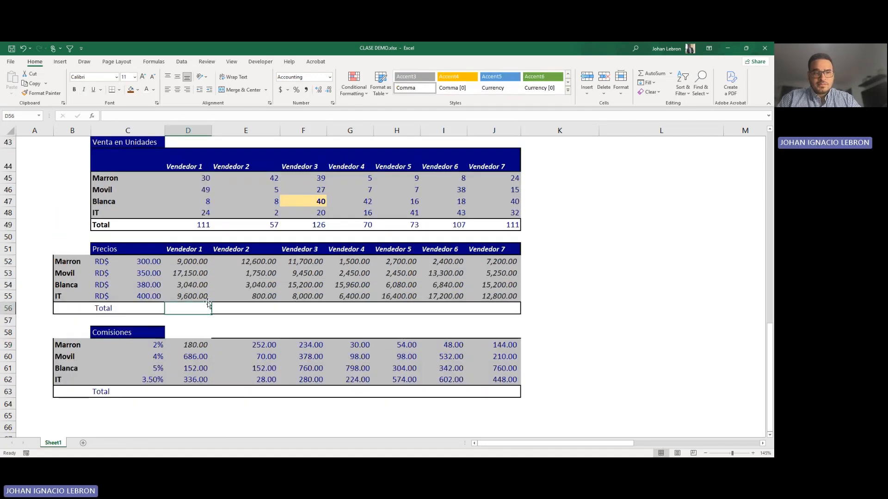
type("=SUM")
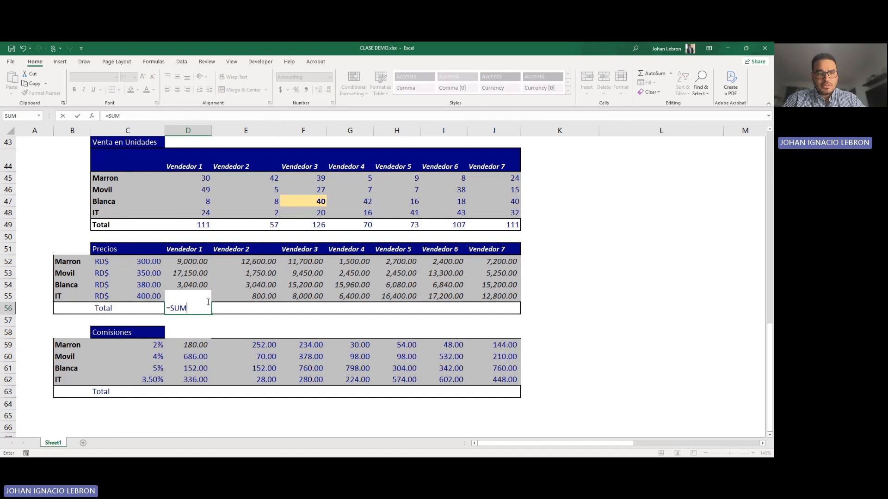
type("(")
left_click_drag(178, 261, 183, 292)
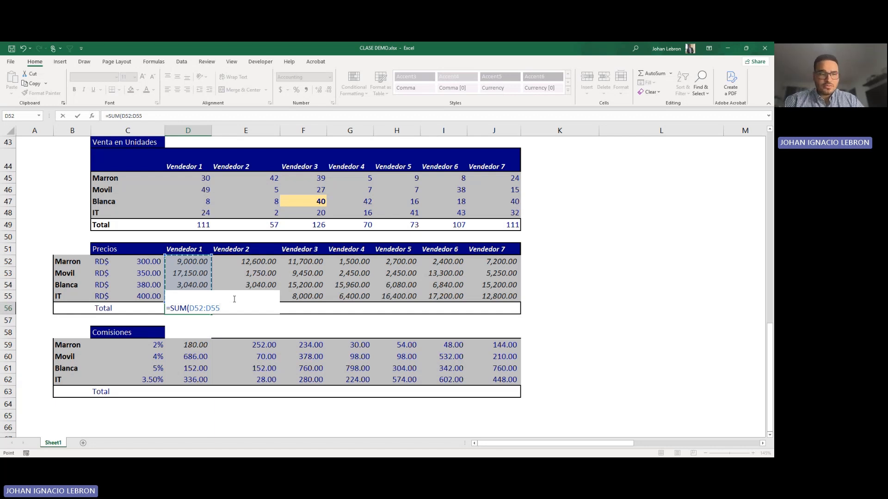
key("Return")
Step: Fill the D56 total formula across the Precios Total row through I56 without carrying over formatting
left_click_drag(211, 315, 520, 315)
left_click(531, 321)
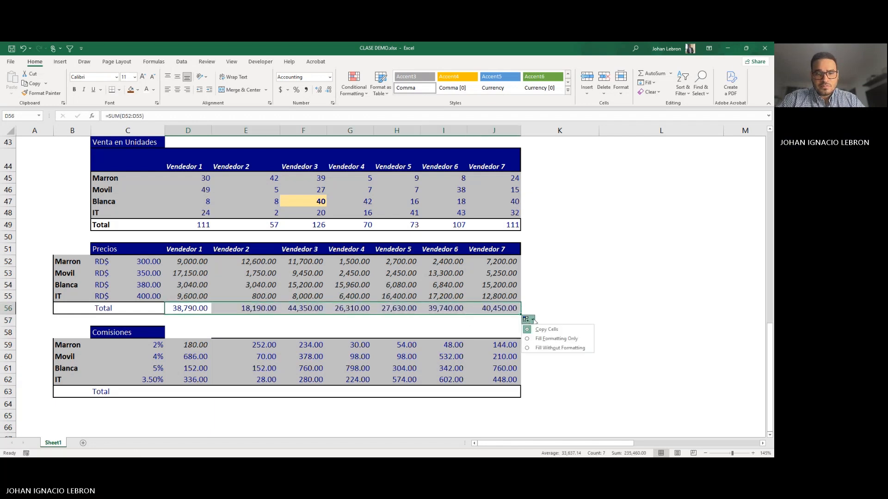
left_click(527, 341)
left_click(544, 316)
key("ctrl+z")
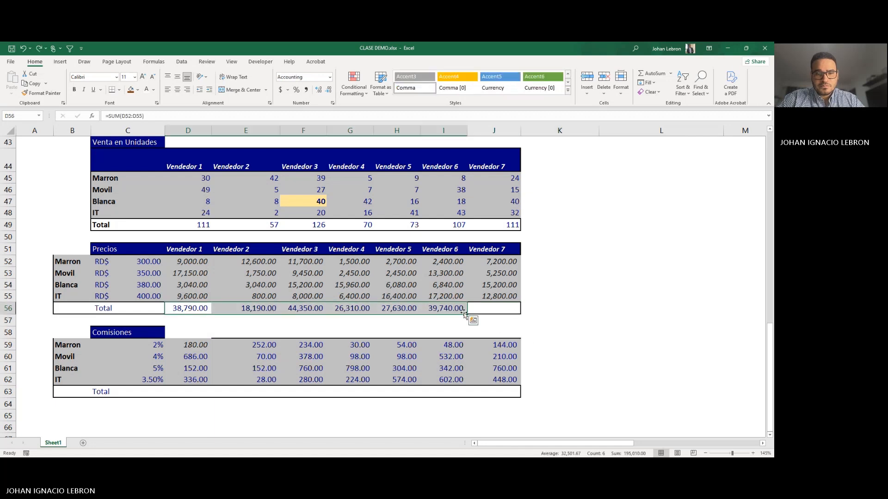
Step: Copy the I56 total formula into J56 to complete the Precios Total row for Vendedor 7
left_click(446, 307)
key("ctrl+c")
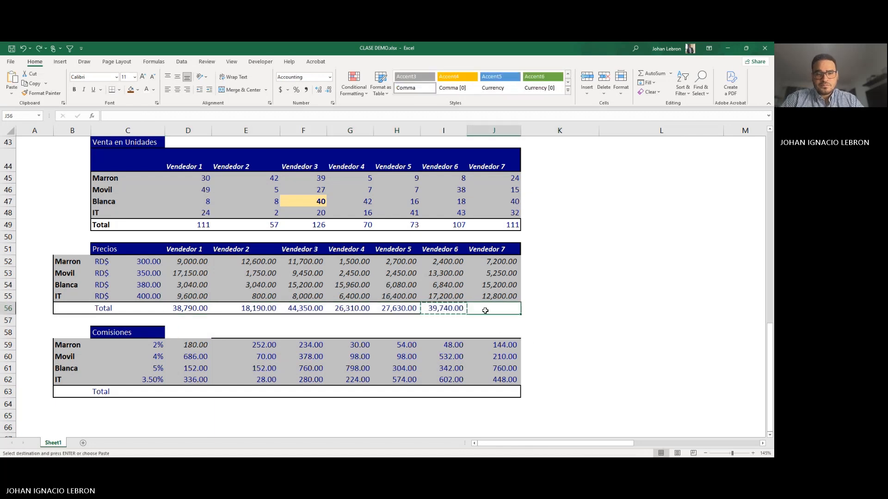
right_click(485, 310)
left_click(530, 138)
left_click(670, 283)
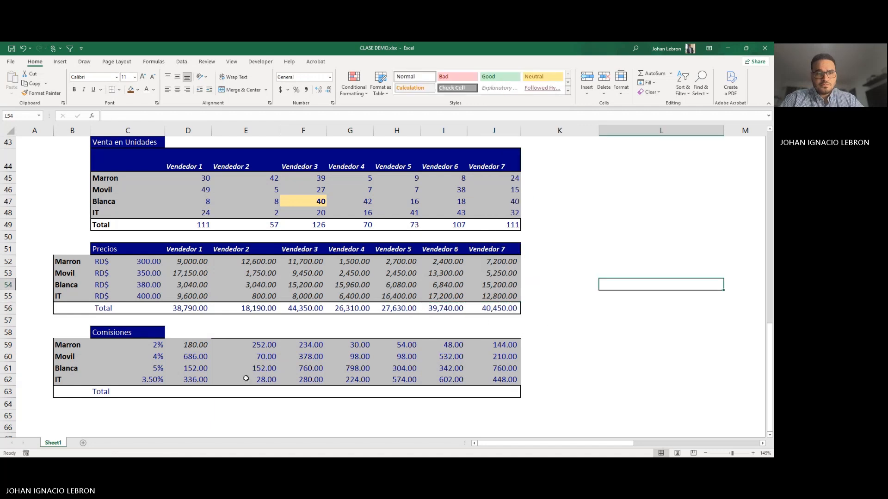
Step: Copy the Precios totals in D56:J56 into the Comisiones Total row D63:J63
scroll(197, 342, "down", 1)
left_click(149, 344)
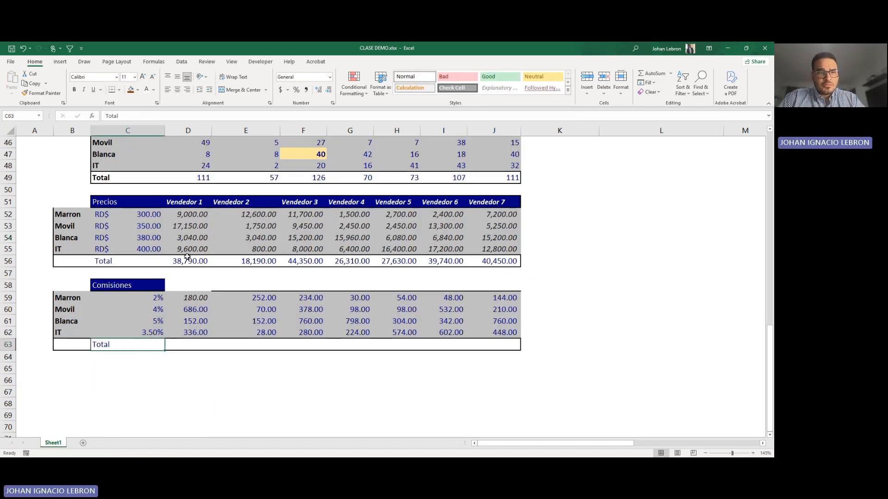
left_click_drag(187, 256, 509, 262)
key("ctrl+c")
left_click(203, 344)
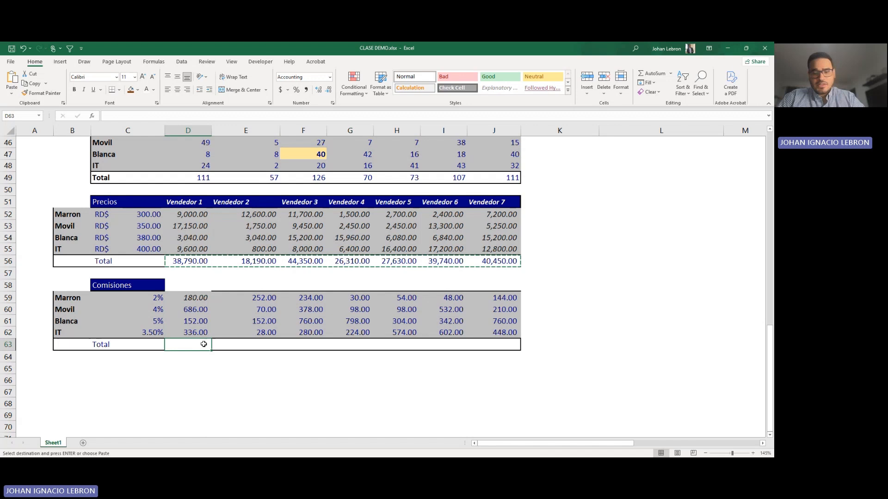
key("ctrl+v")
left_click(375, 391)
Step: Inspect the pasted total formula in D63 to check which commission cells it sums
left_click(199, 347)
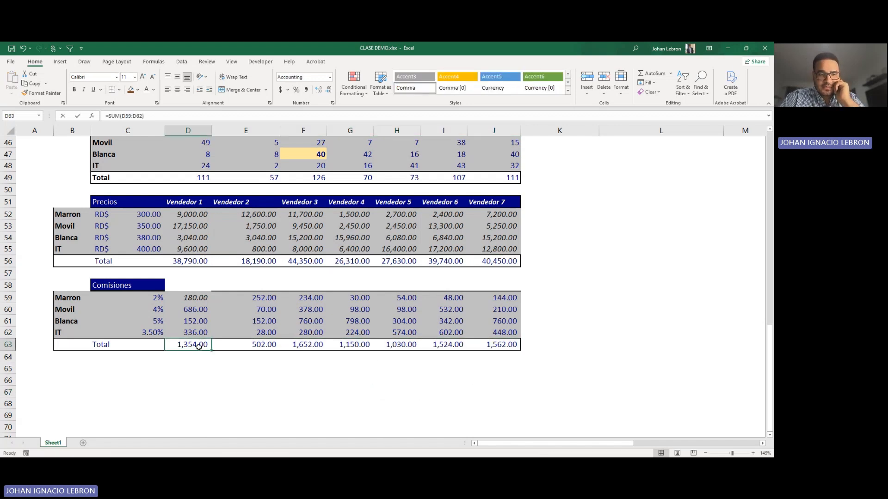
double_click(199, 347)
key("Escape")
scroll(403, 347, "up", 1)
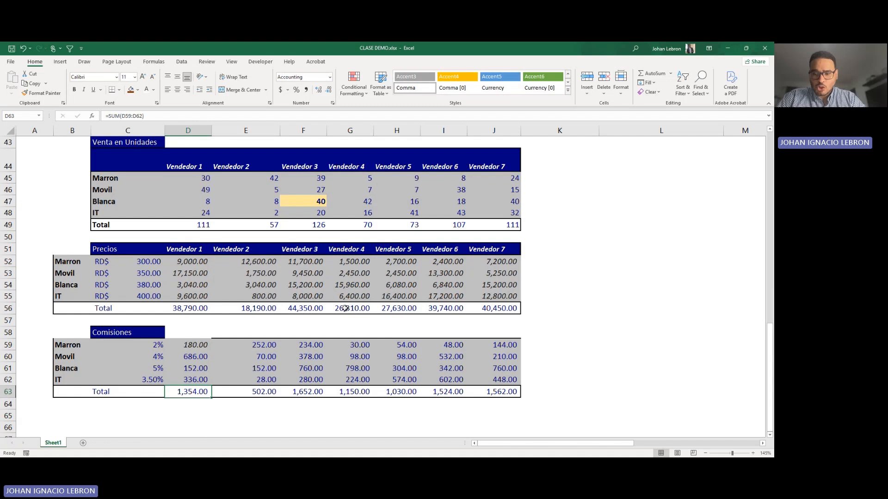
Step: In the Practica 3 table, calculate the Gasolina Regular cost for 2 gallons in O46 with =N46*O45
scroll(534, 349, "down", 10)
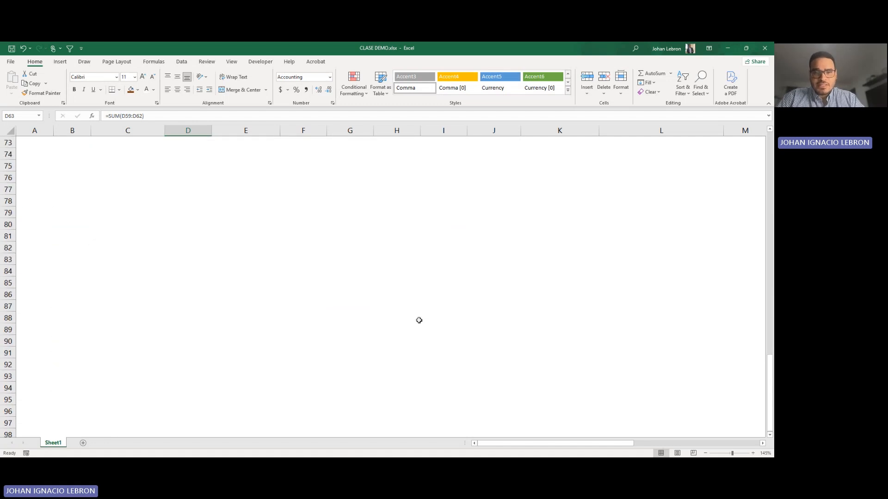
scroll(419, 321, "up", 14)
scroll(419, 321, "down", 2)
left_click_drag(551, 444, 603, 436)
scroll(434, 273, "down", 2)
scroll(409, 274, "up", 1)
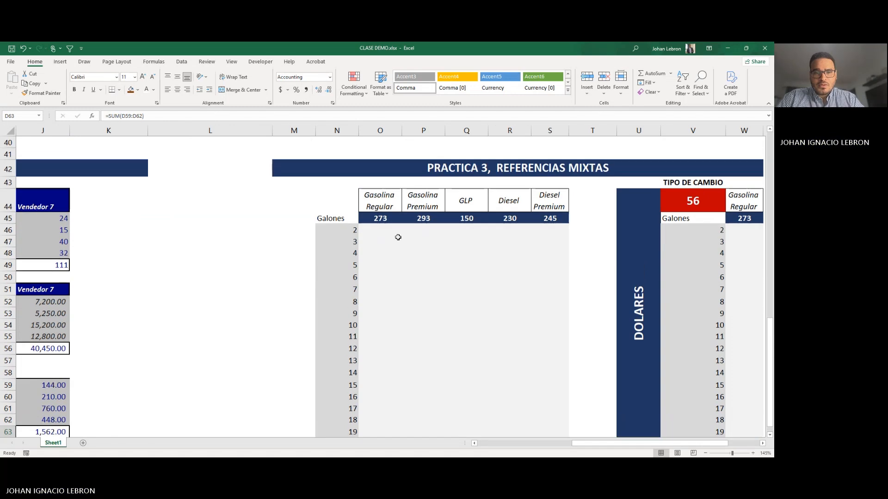
left_click(403, 228)
left_click(377, 232)
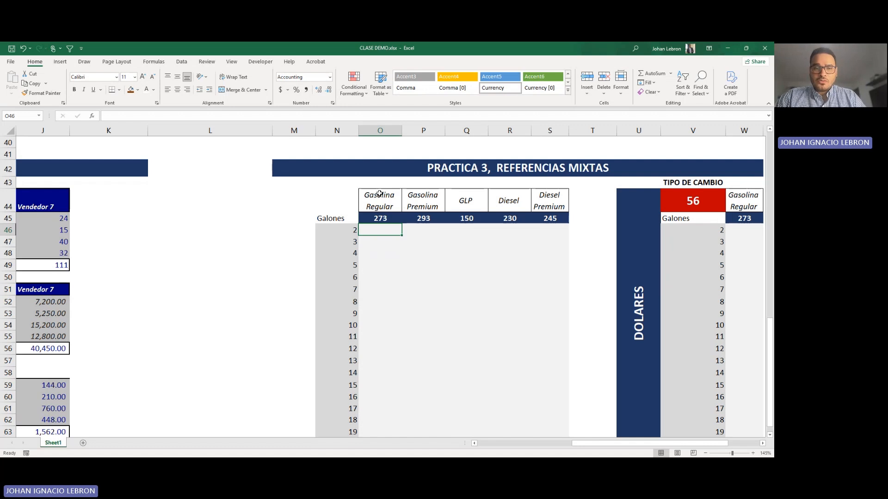
type("=")
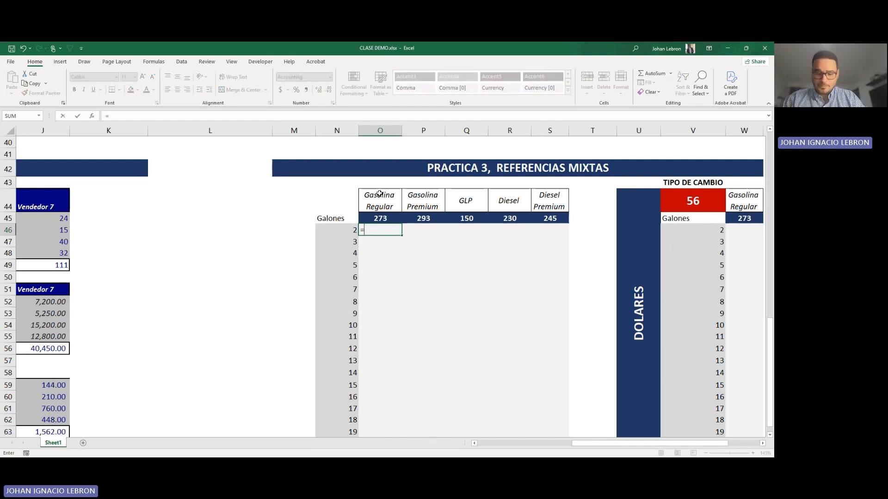
key("Left")
type("*")
key("Right")
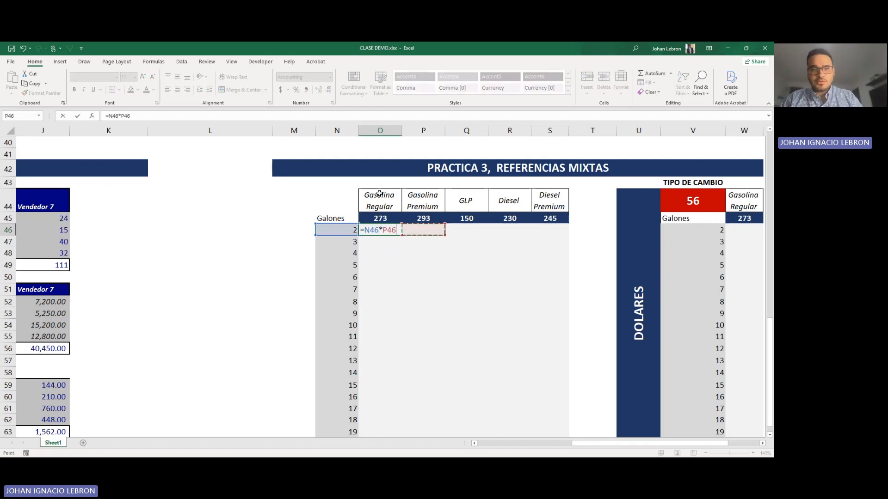
key("Left")
key("Up")
key("Return")
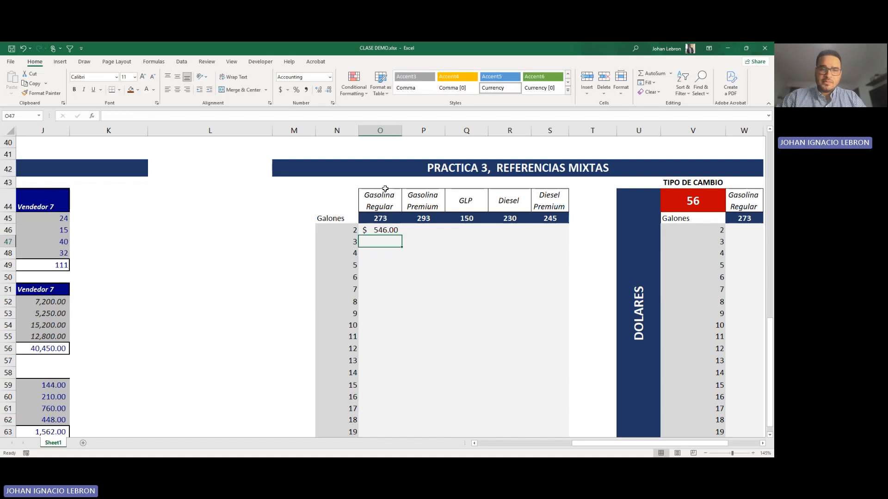
Step: Fill the O46 formula across to S46 for the remaining fuel types
left_click(386, 230)
left_click_drag(425, 235, 550, 236)
left_click(423, 253)
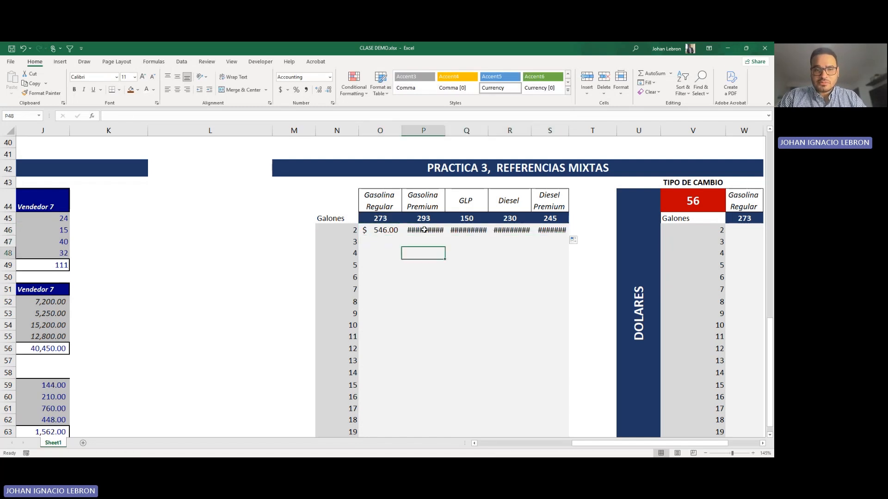
Step: Autofit columns P through S so the copied fuel amounts fit
left_click(424, 230)
double_click(440, 134)
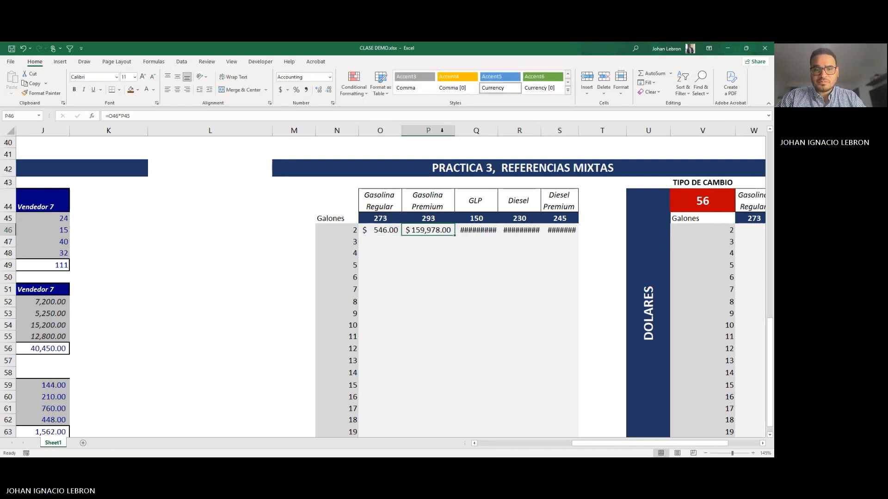
double_click(498, 130)
double_click(560, 130)
double_click(631, 131)
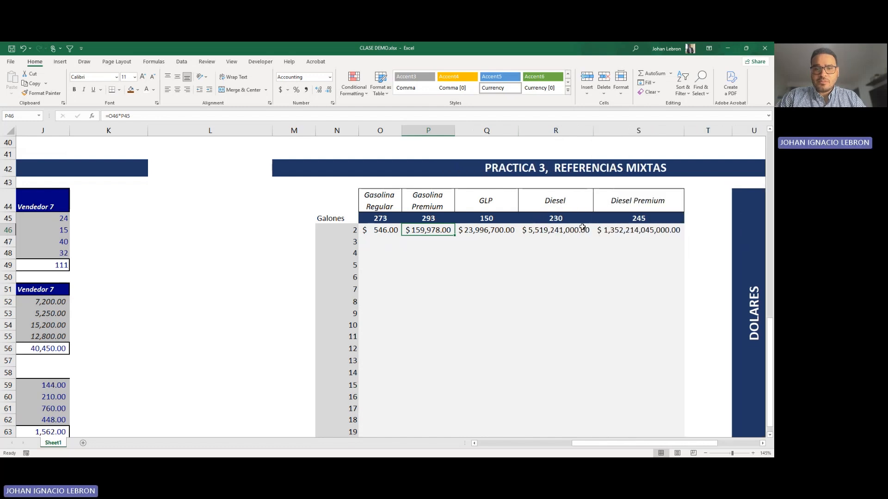
Step: Inspect the copied Diesel formula in R46 and the original Gasolina Regular formula in O46 to compare their references
left_click(555, 253)
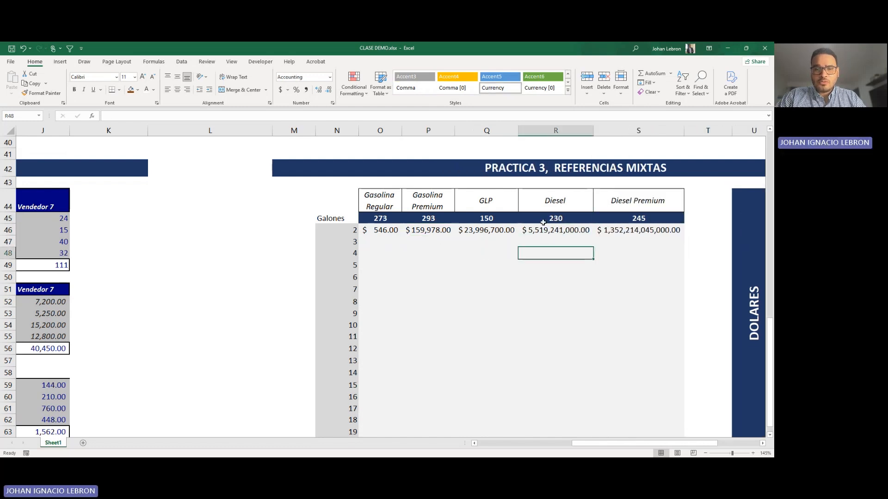
left_click(548, 241)
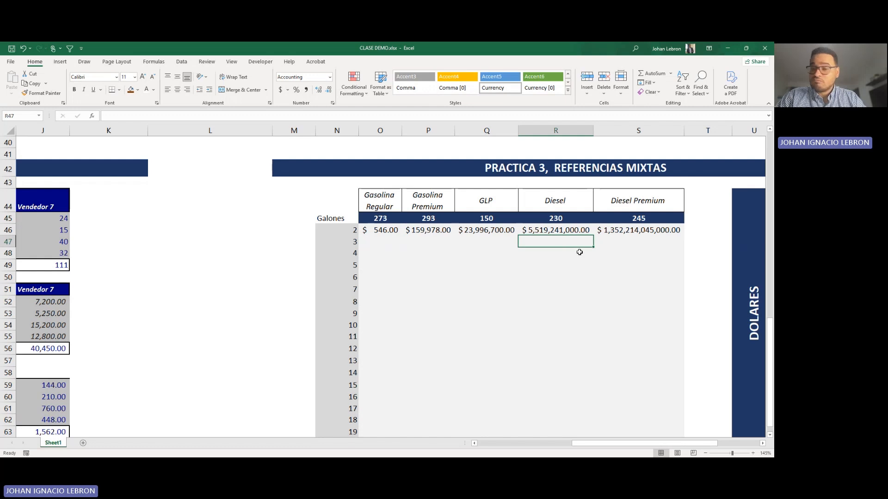
left_click(565, 229)
key("F2")
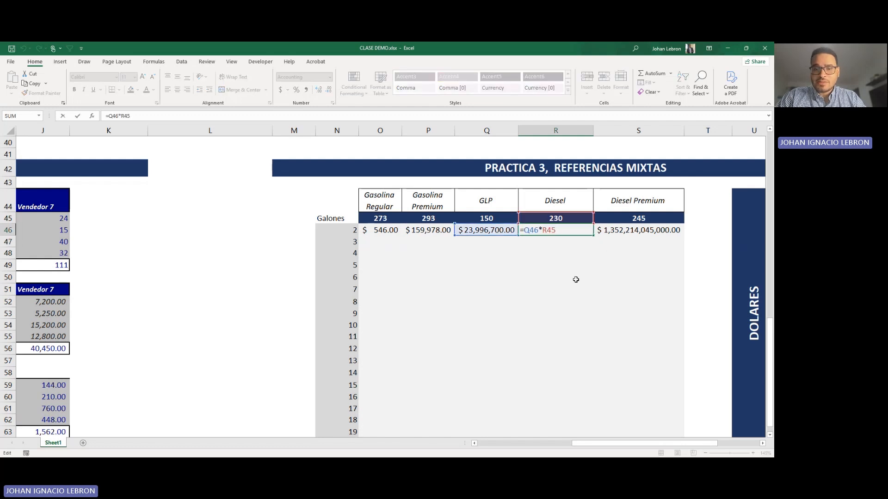
key("Escape")
left_click(376, 231)
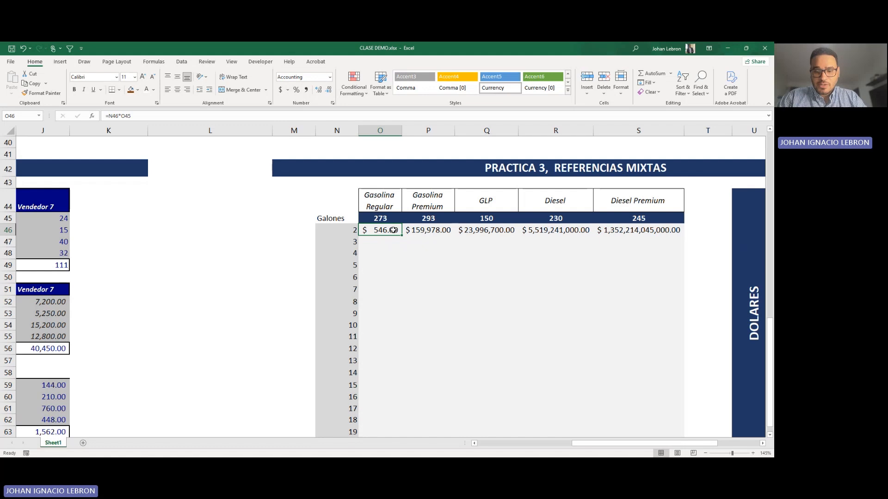
Step: Replace the Gasolina Regular cost formula in O46 with the mixed-reference formula =$N46*O$45
type("=")
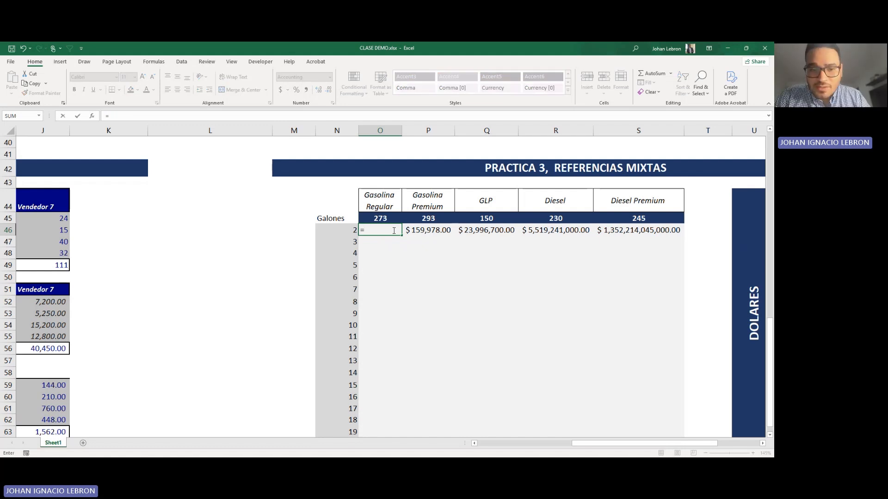
left_click(345, 231)
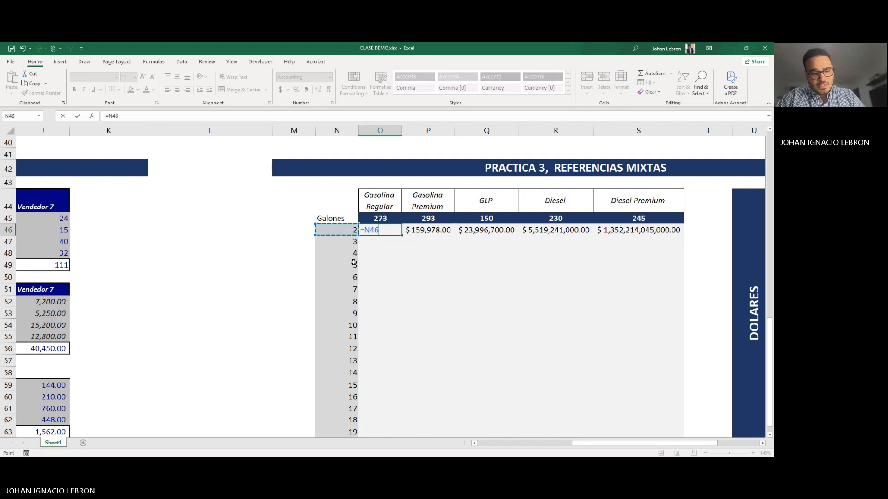
key("F4")
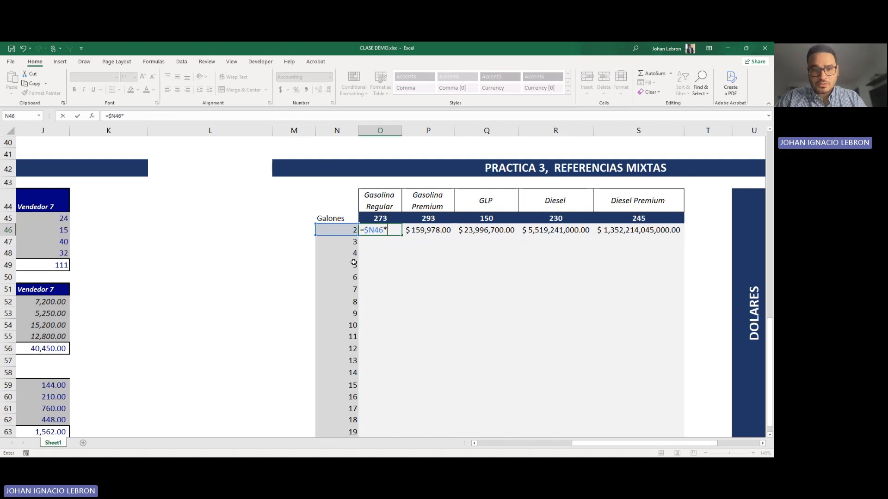
left_click(393, 220)
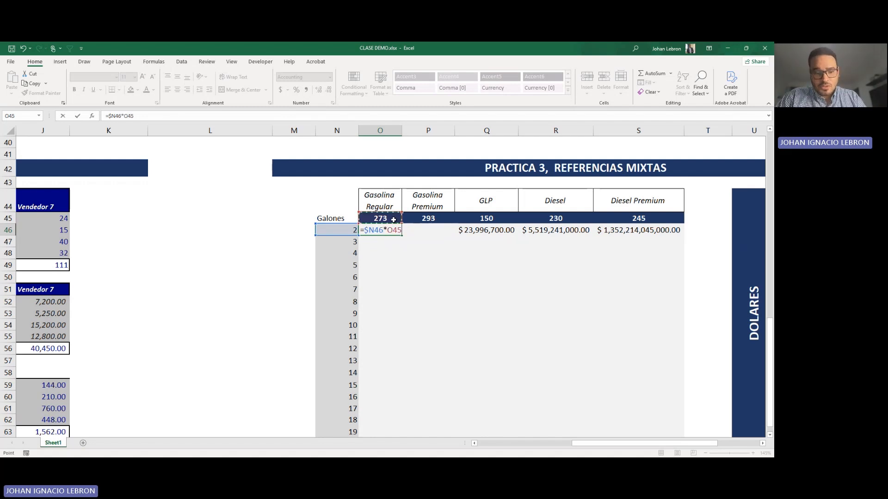
key("F4")
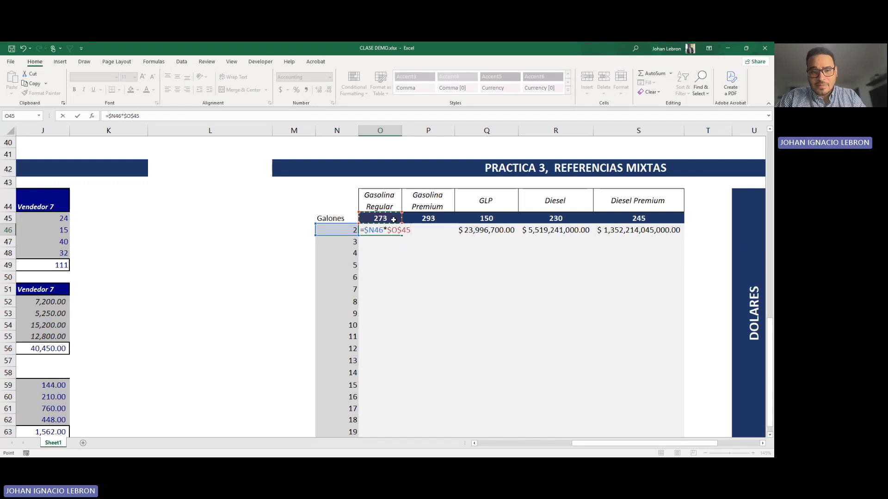
key("F4")
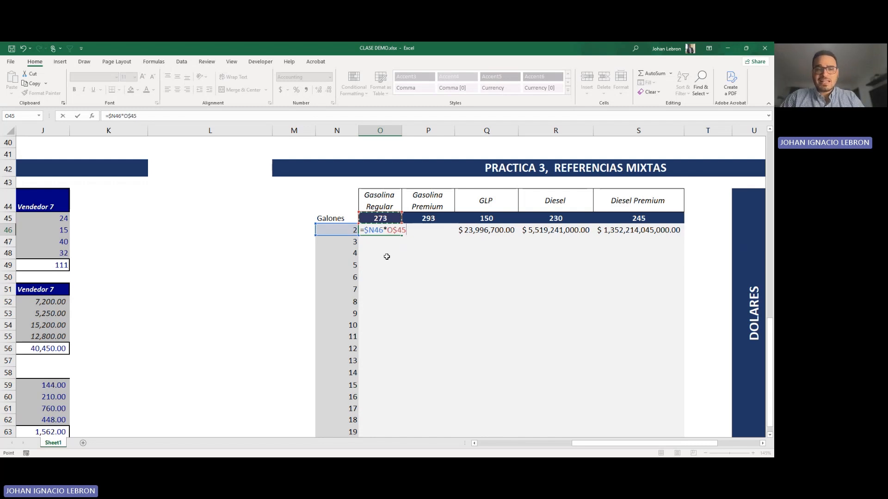
key("Return")
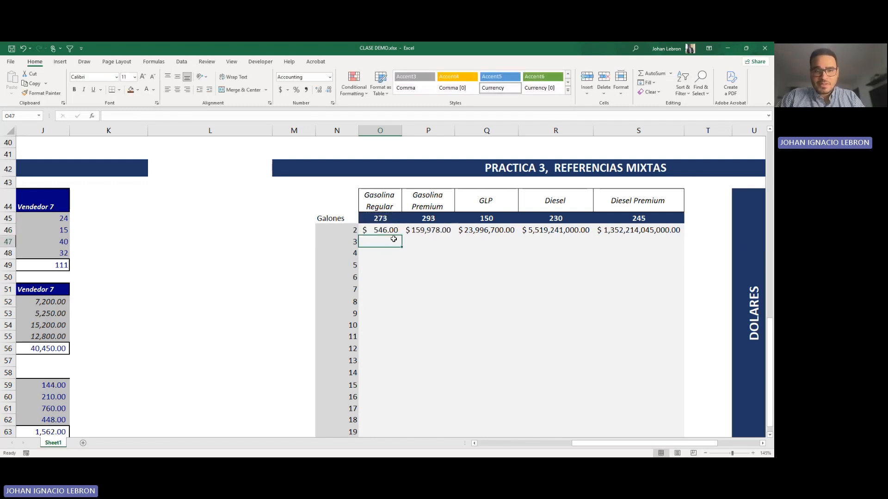
Step: Fill the mixed-reference formula from O46 across to S46 and autofit columns Q, R and S
left_click(380, 230)
left_click_drag(401, 235, 643, 228)
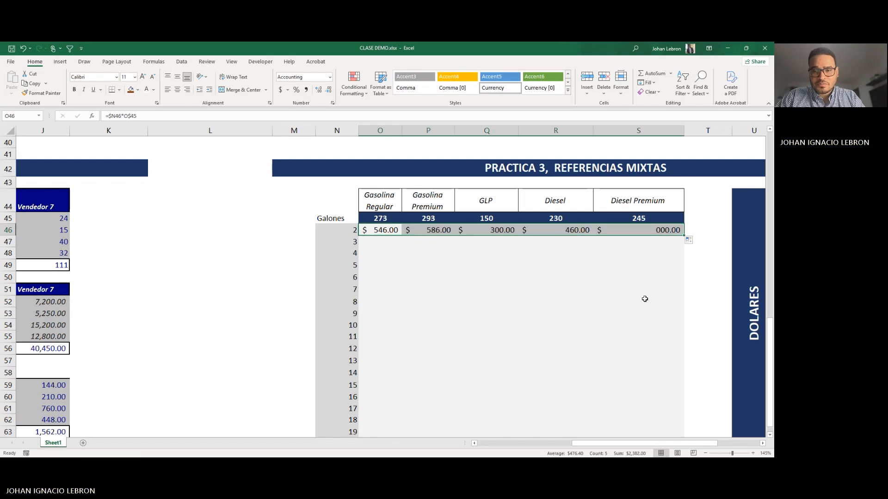
double_click(684, 130)
double_click(592, 131)
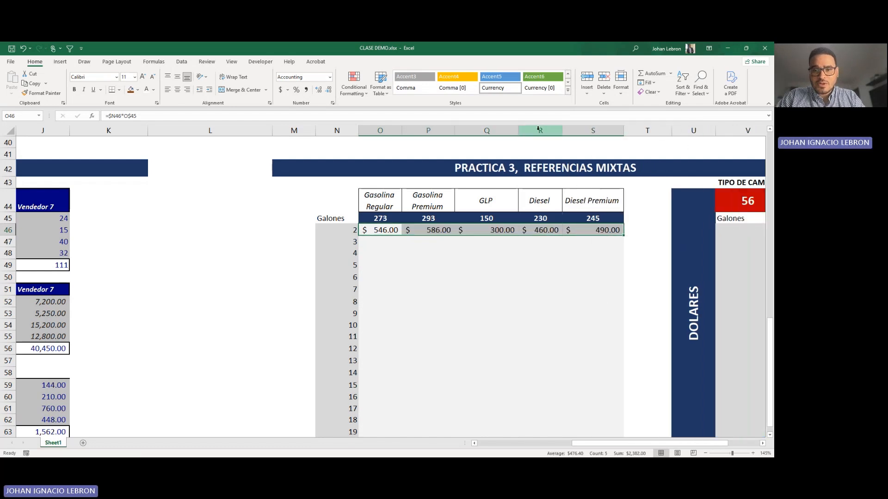
double_click(519, 130)
Step: Inspect the copied formulas for GLP, Diesel and Diesel Premium in Q46, R46 and S46
left_click(422, 242)
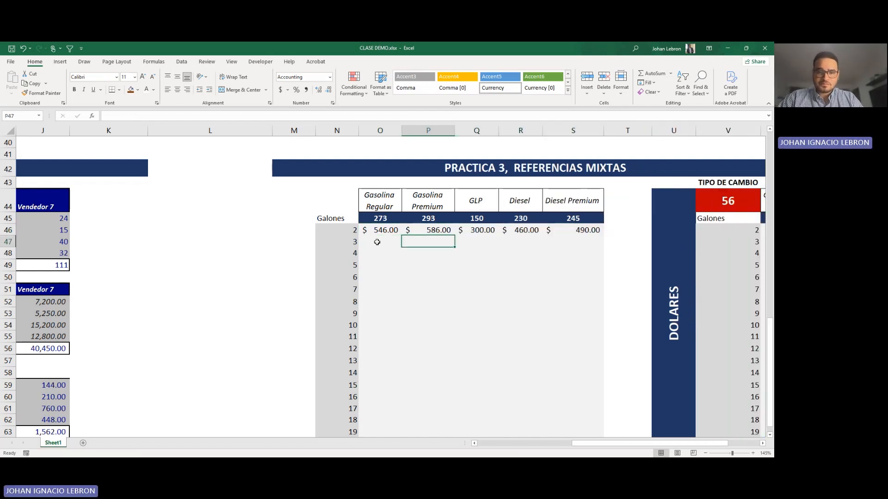
double_click(463, 230)
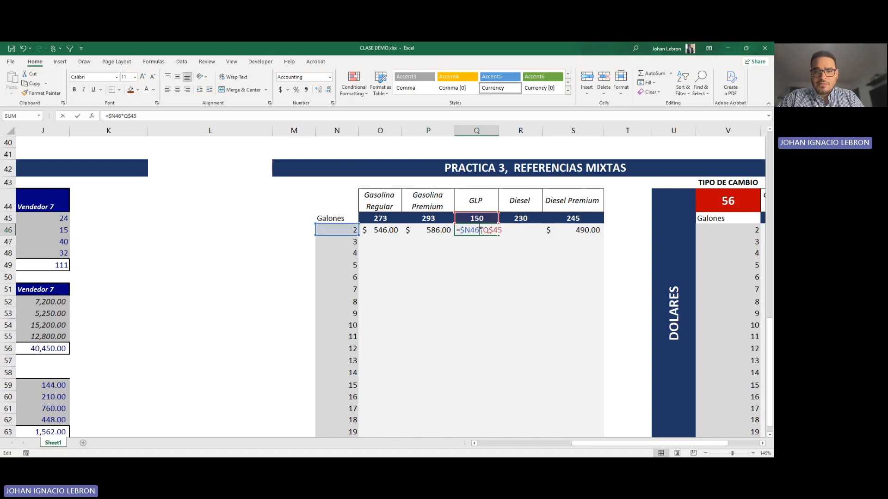
left_click(518, 232)
left_click(571, 231)
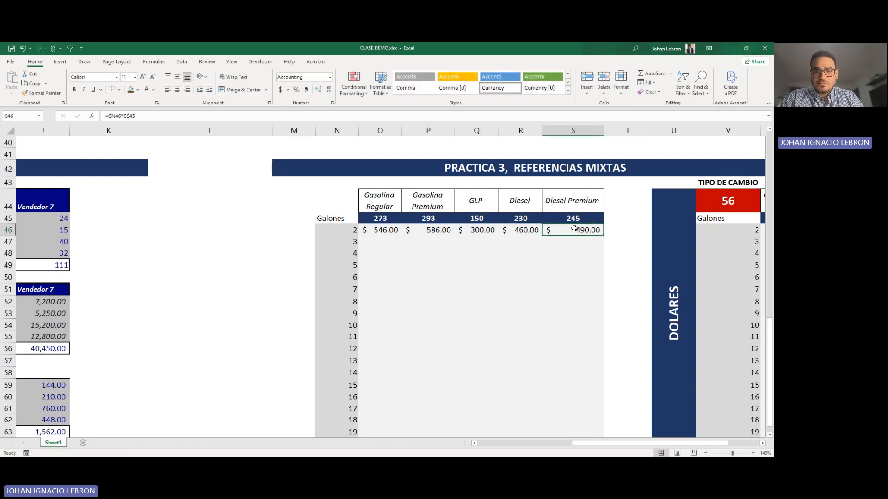
Step: Fill the 2-gallon formulas in O46:S46 down through row 63 for all remaining gallon quantities
double_click(389, 230)
left_click_drag(387, 230, 592, 229)
double_click(604, 236)
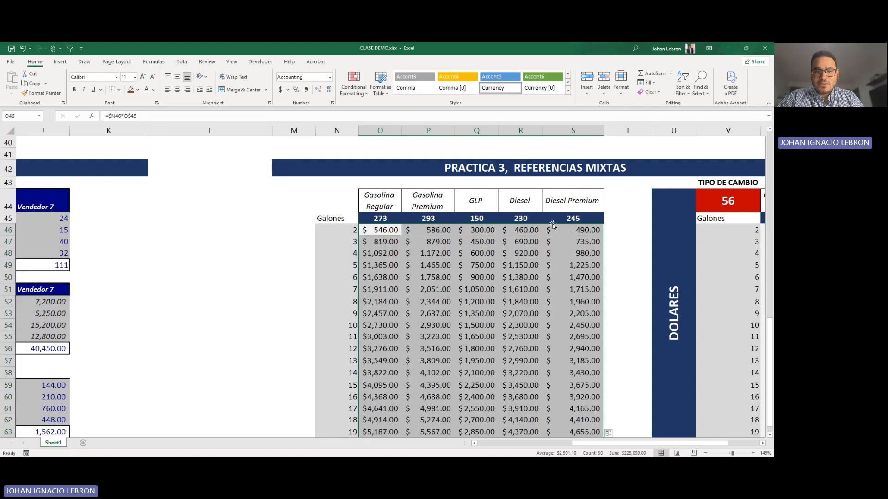
Step: Inspect the Diesel formula for 19 gallons in R63 and trace its references to the gallons and price cells
scroll(604, 277, "down", 3)
left_click(517, 309)
double_click(517, 309)
scroll(527, 292, "up", 4)
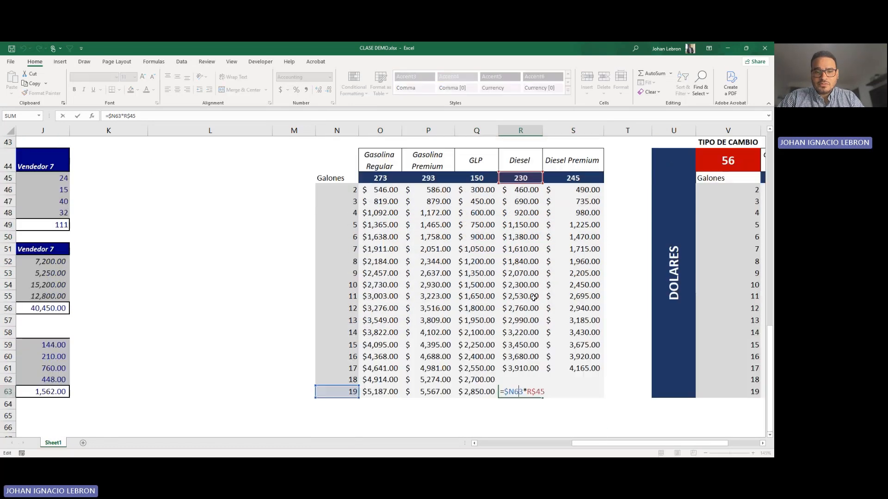
scroll(530, 283, "down", 2)
scroll(530, 283, "up", 1)
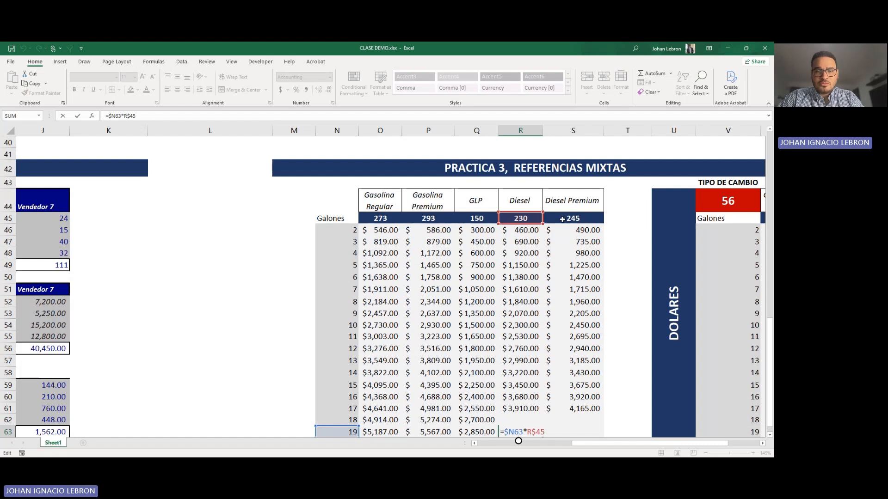
key("Escape")
scroll(469, 341, "down", 1)
scroll(469, 340, "down", 1)
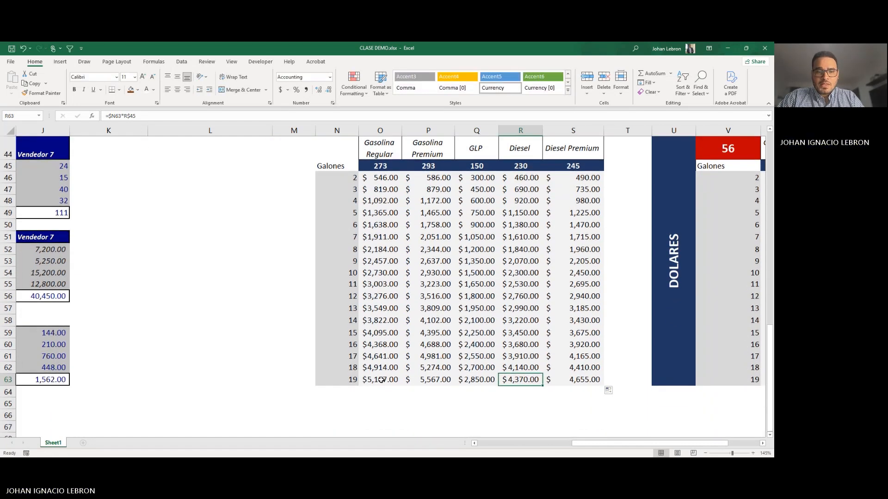
Step: Check the Gasolina Regular formula in O63 and the 9-gallon formulas in O53, P53 and Q53
double_click(381, 380)
double_click(373, 264)
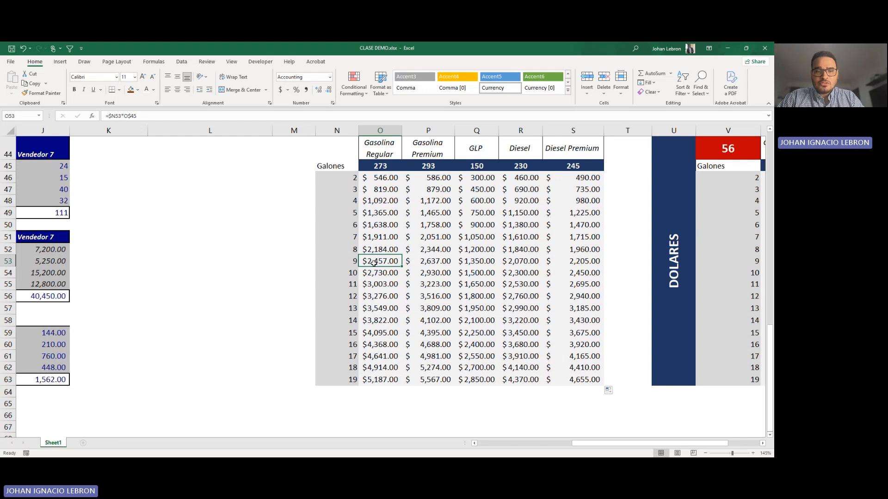
key("Escape")
double_click(430, 263)
key("Escape")
left_click(479, 262)
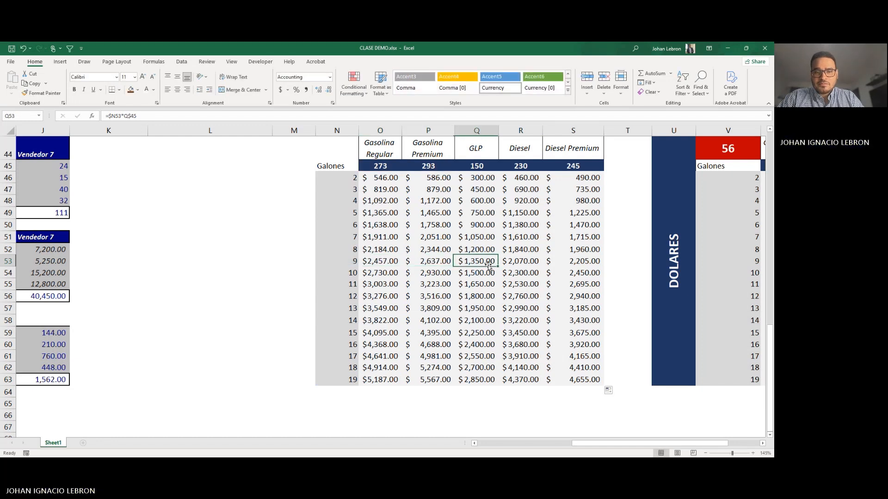
double_click(479, 261)
key("Escape")
Step: In the DOLARES table, calculate the dollar cost of 2 gallons of Gasolina Regular in W46 with =(V46*$W$45)/$V$44
scroll(601, 393, "up", 2)
left_click_drag(617, 443, 628, 443)
left_click(579, 360)
key("Right")
key("Right")
key("Right")
key("Right")
key("Right")
key("Right")
key("Right")
key("Right")
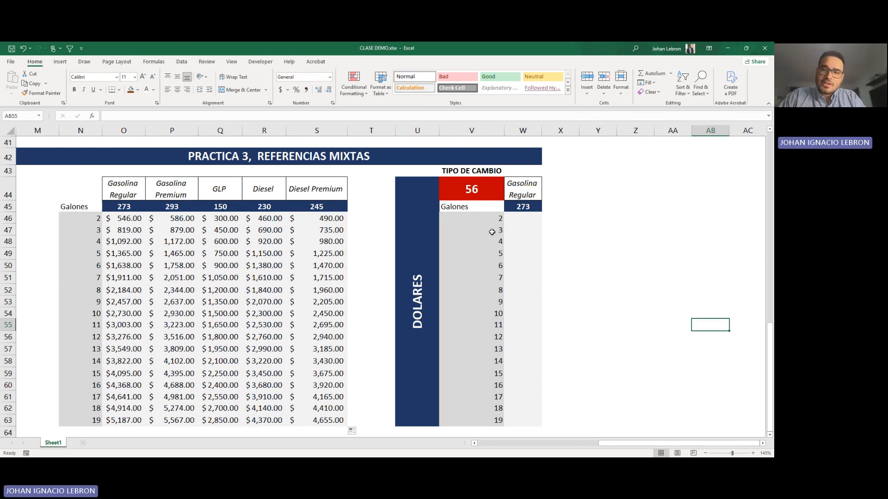
left_click(531, 217)
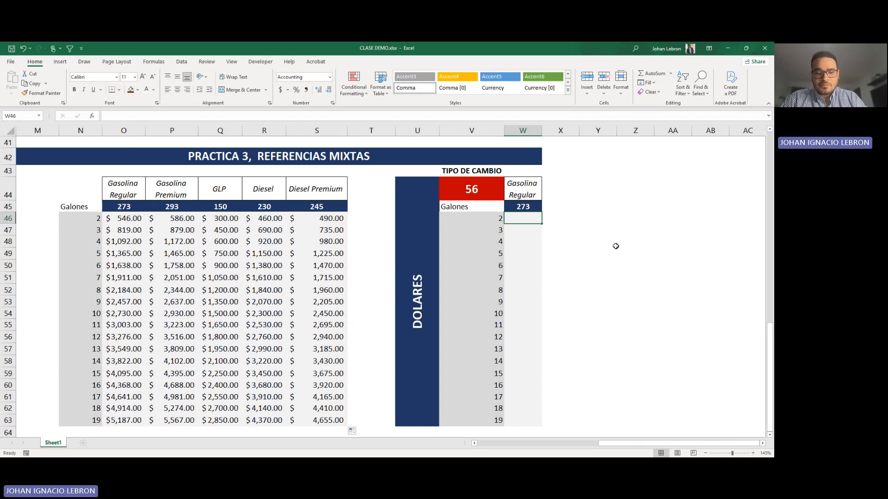
type("=")
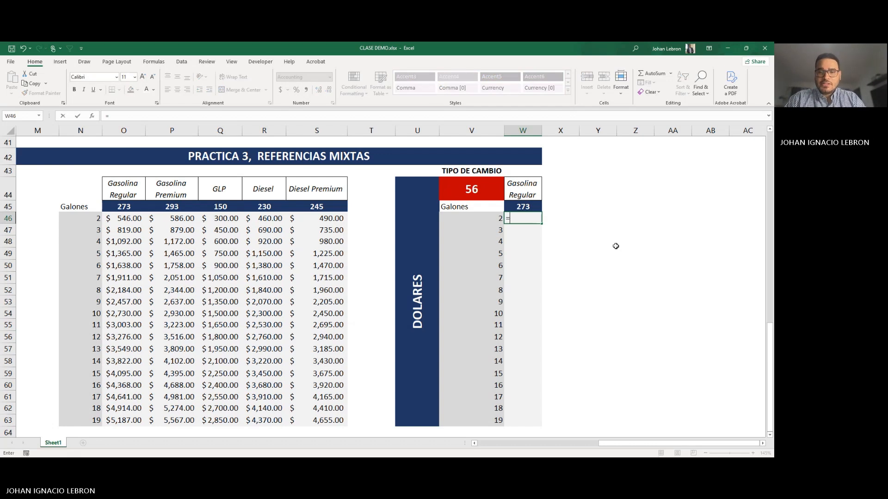
left_click(483, 216)
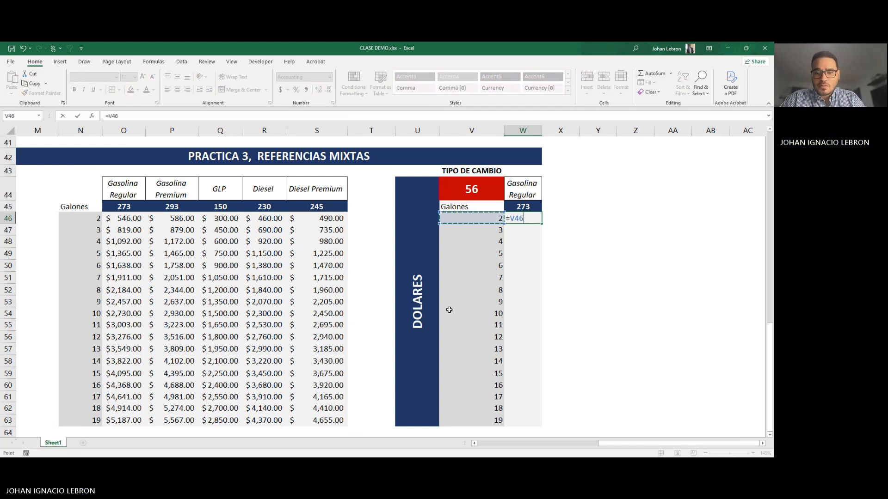
key("BackSpace")
key("BackSpace")
key("BackSpace")
type("(")
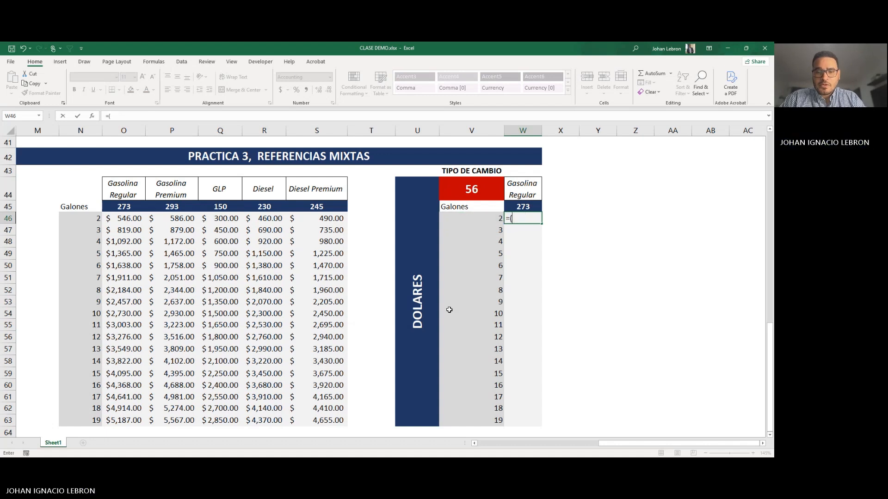
left_click(501, 217)
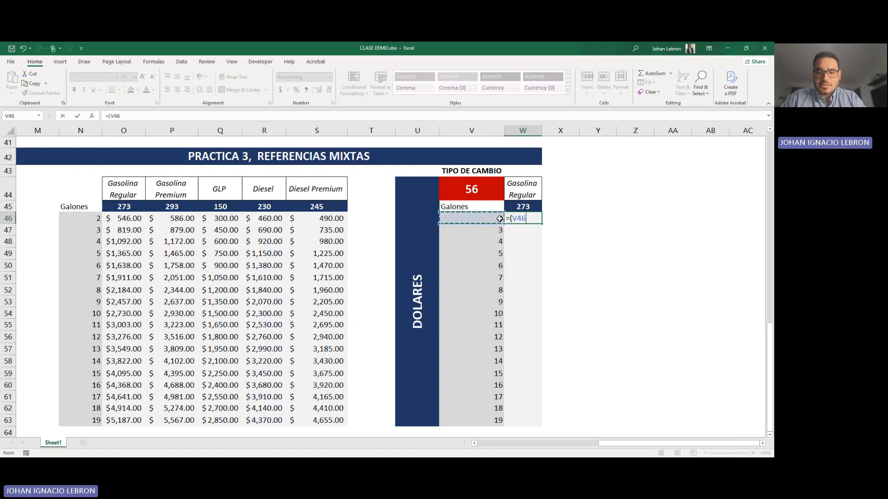
type("*")
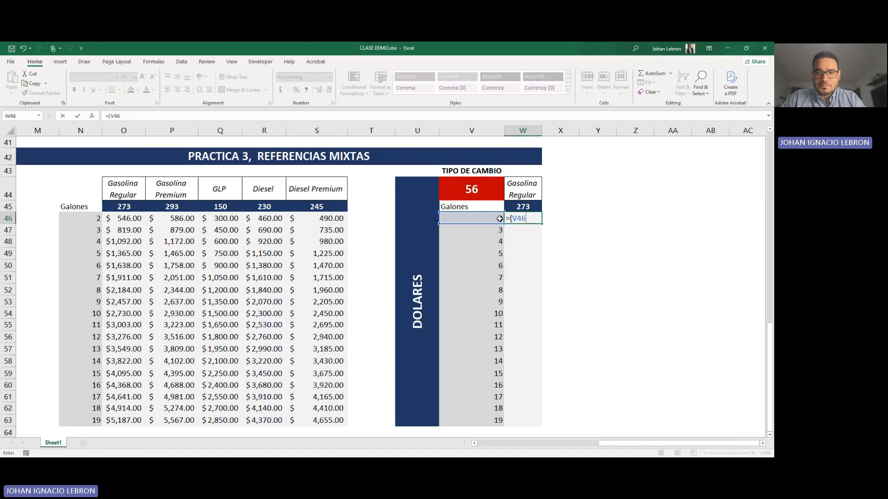
left_click(525, 205)
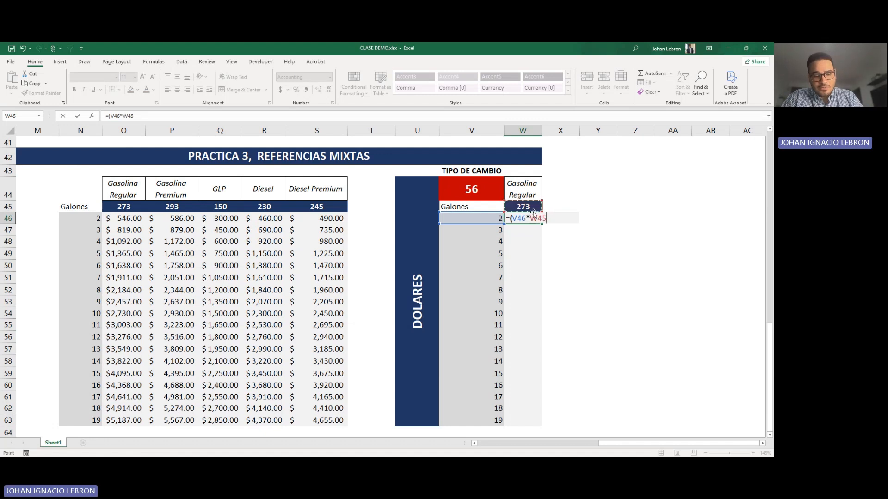
key("F4")
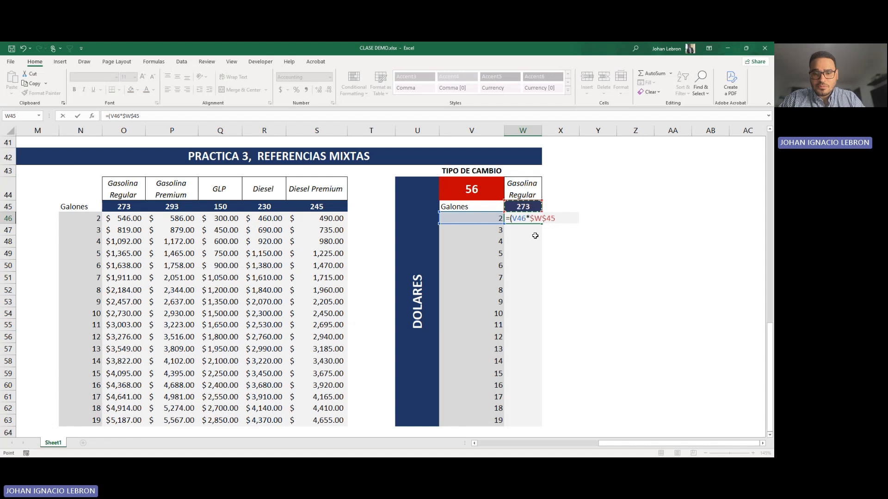
type(")/")
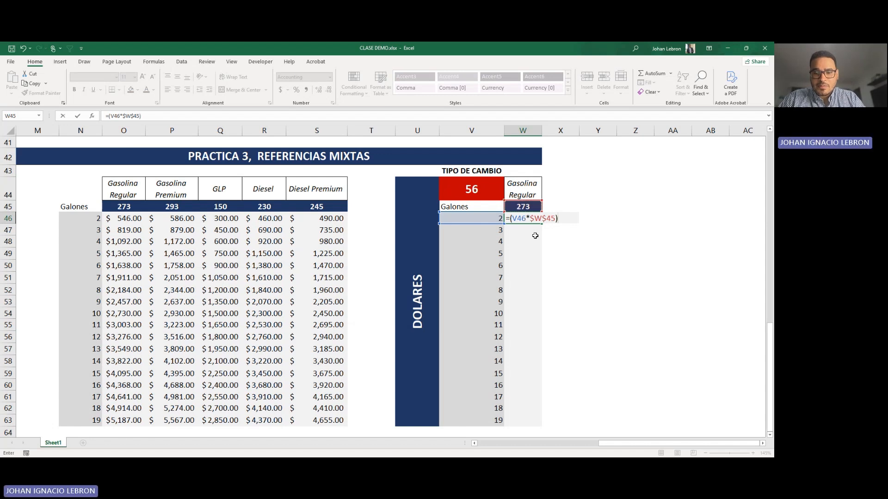
left_click(486, 194)
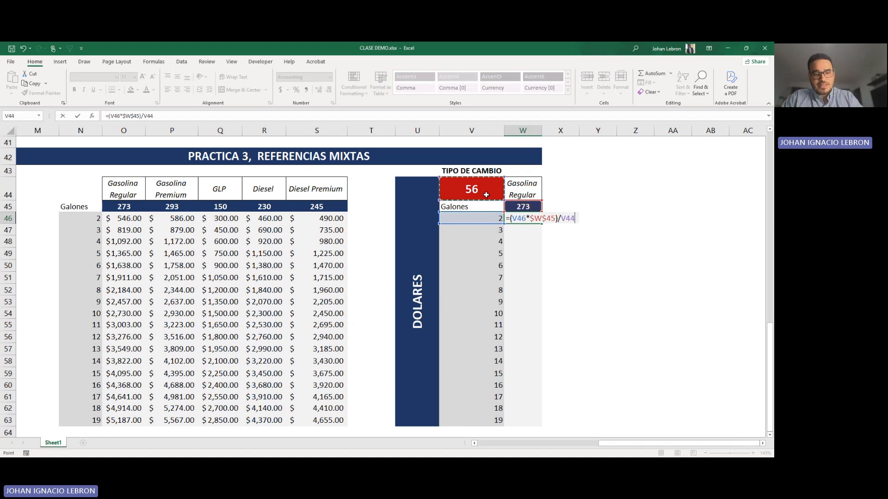
key("F4")
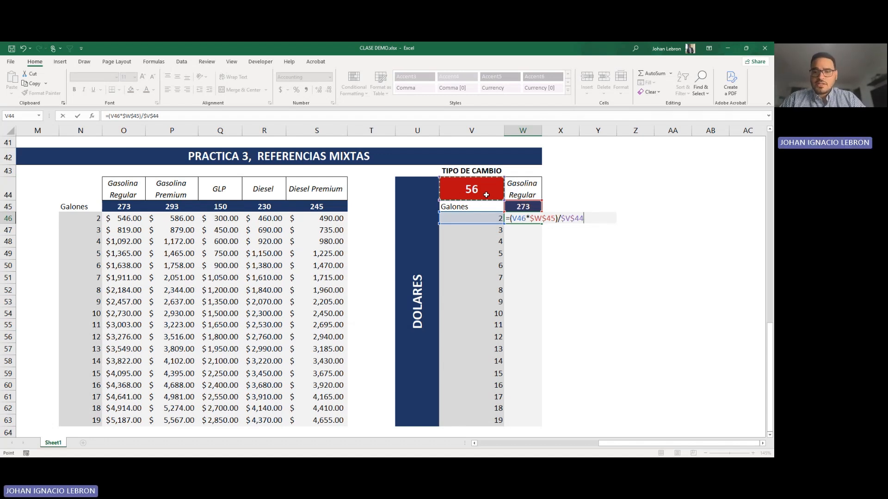
key("Return")
Step: Fill the dollar cost formula from W46 down to W63
left_click(527, 218)
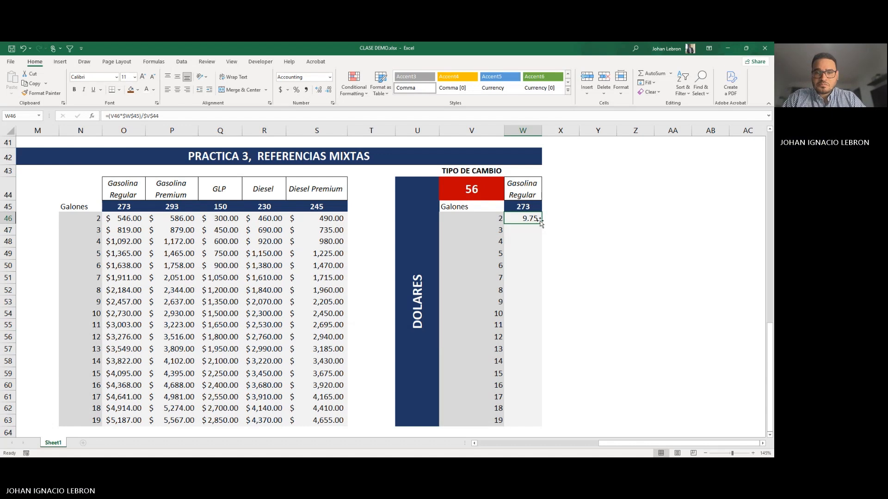
double_click(538, 220)
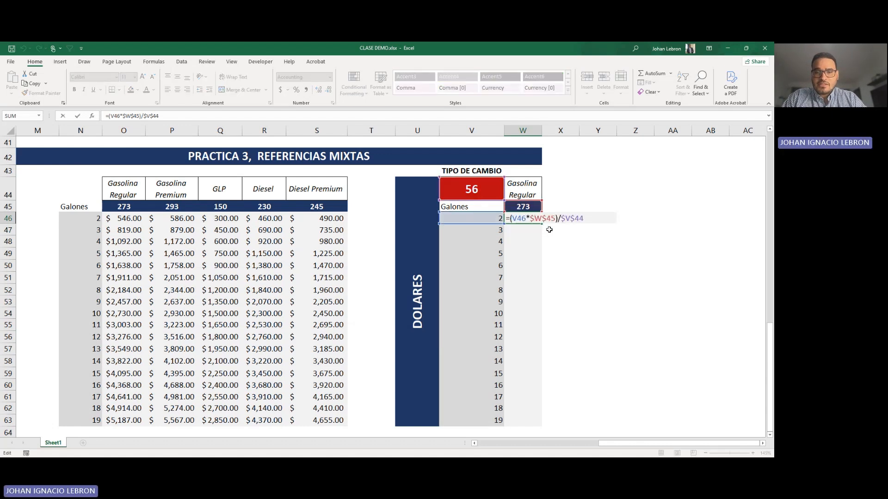
key("Escape")
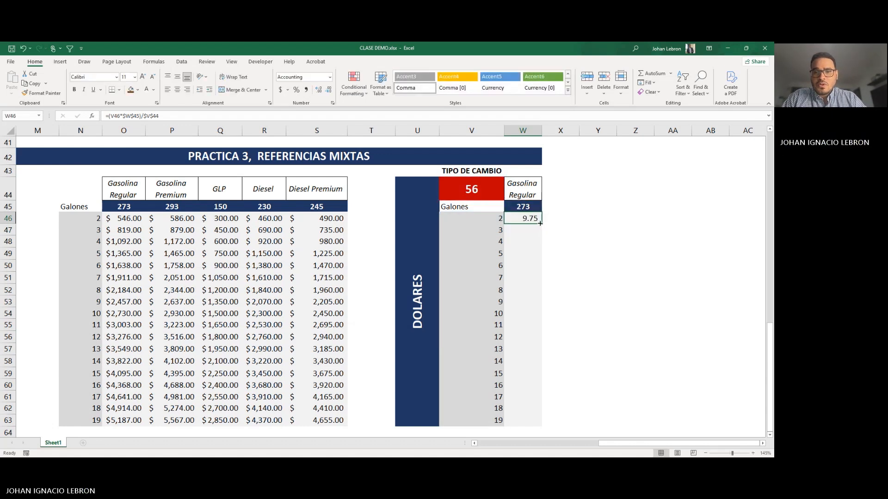
double_click(541, 223)
Step: Inspect the copied dollar cost formula for 9 gallons in W53 to examine its relative and absolute references
scroll(572, 268, "down", 1)
left_click(531, 262)
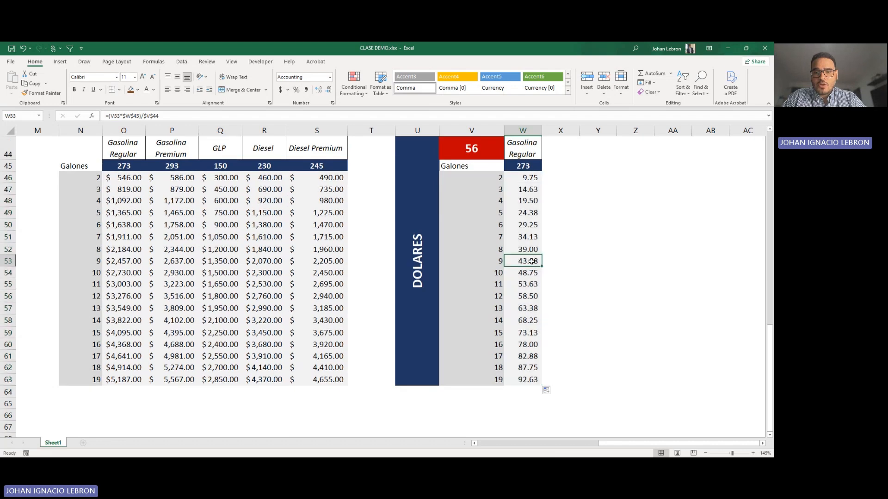
double_click(532, 262)
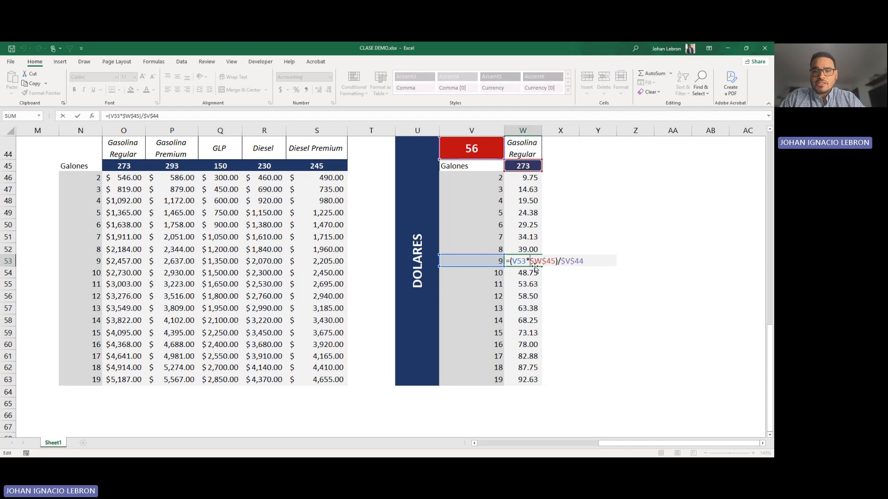
Step: Close the formula in W53 without changes and check the copied dollar cost formula for 5 gallons in W49
key("Escape")
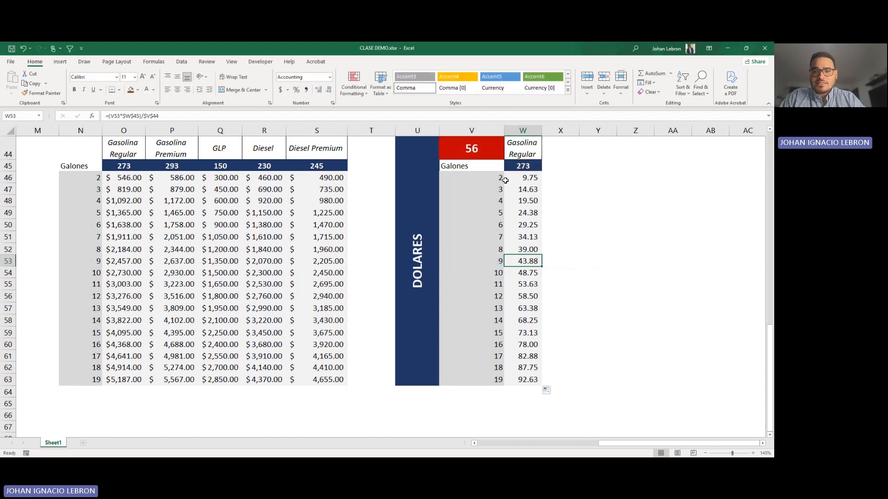
left_click_drag(527, 378, 518, 181)
left_click(517, 213)
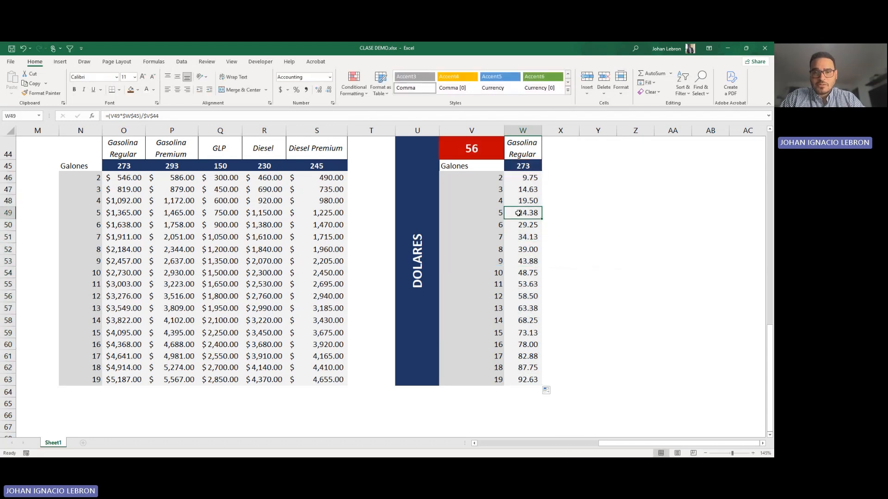
Step: Look over the completed Practice 3 fuel cost and dollar tables and the Practice 1 section of the sheet
scroll(493, 239, "up", 1)
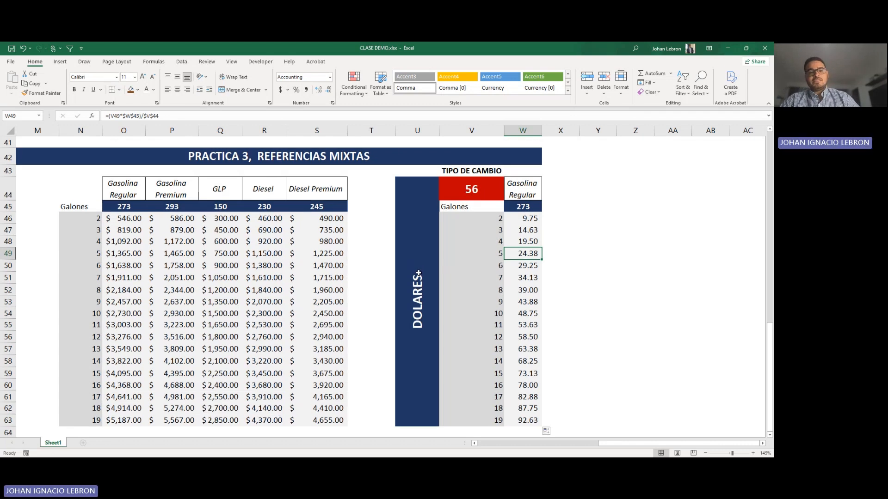
scroll(393, 271, "down", 1)
left_click(332, 269)
key("Left")
key("Left")
key("Left")
key("Left")
key("Left")
key("Left")
key("Left")
key("Left")
key("Left")
key("Left")
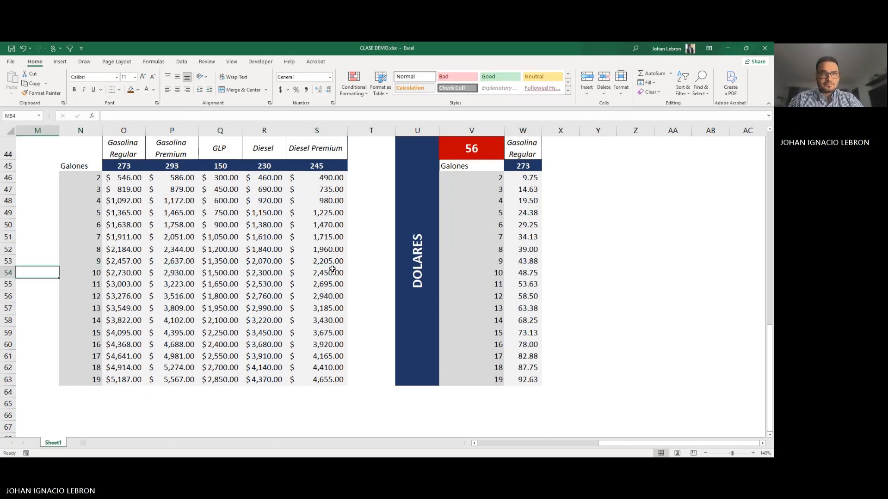
key("Right")
key("Right")
key("Right")
key("Right")
key("Right")
key("Right")
key("Right")
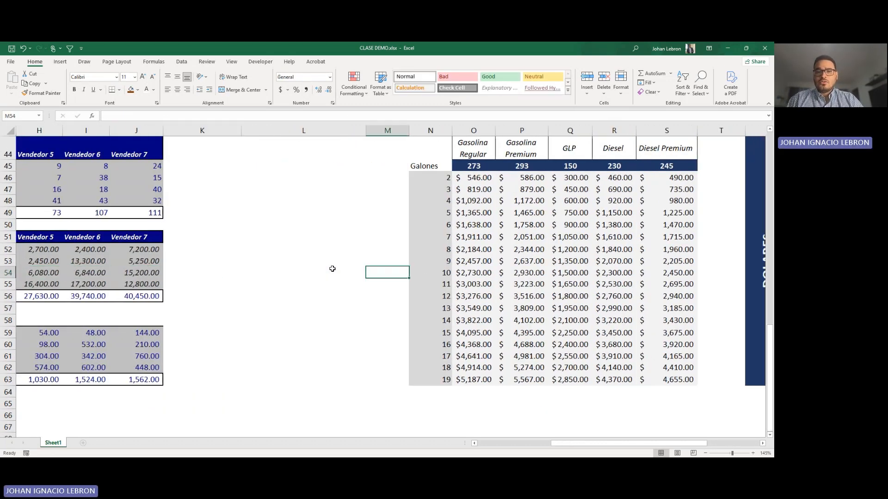
scroll(333, 294, "up", 14)
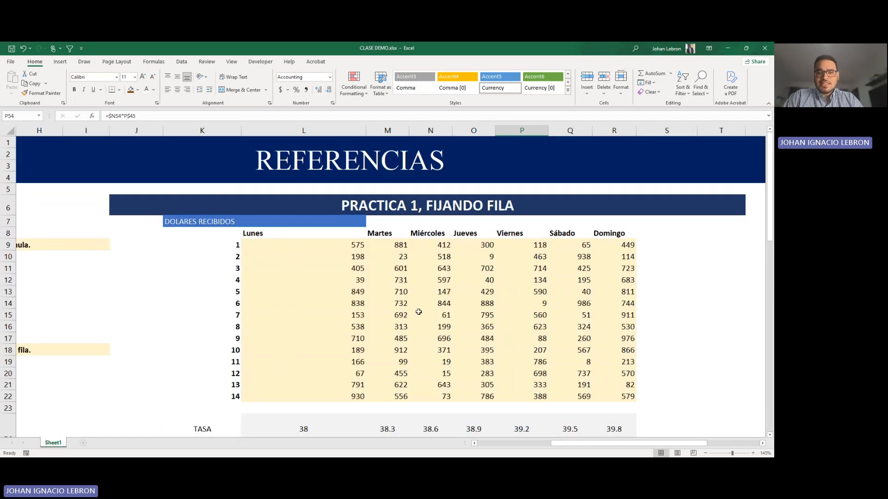
scroll(546, 298, "down", 12)
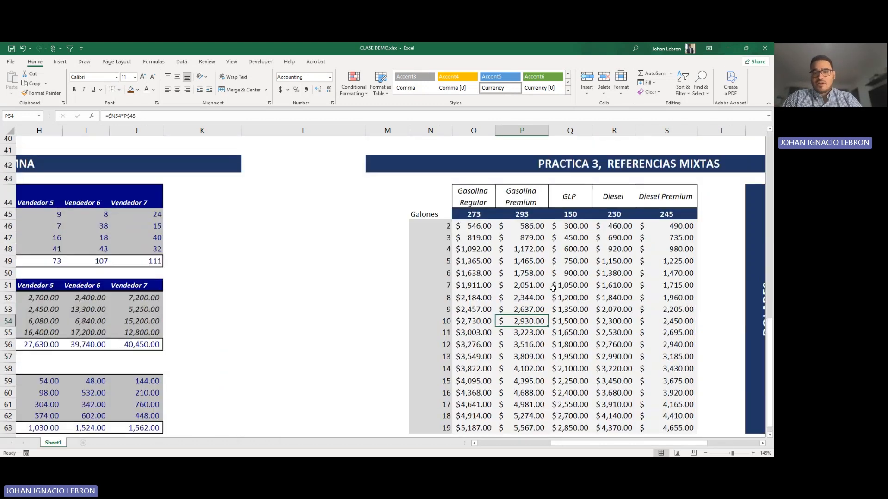
scroll(540, 296, "down", 1)
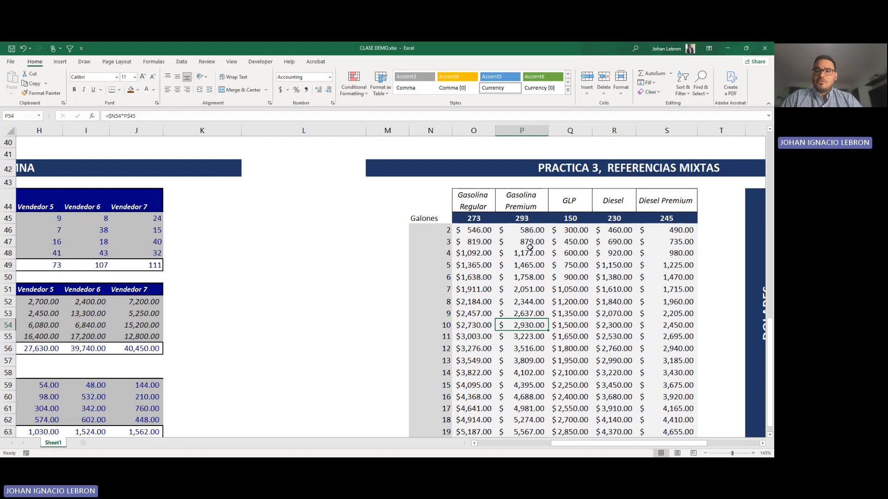
Step: Copy the fuel cost table N44:S63 and paste it below the original, starting at N67
left_click_drag(416, 199, 634, 417)
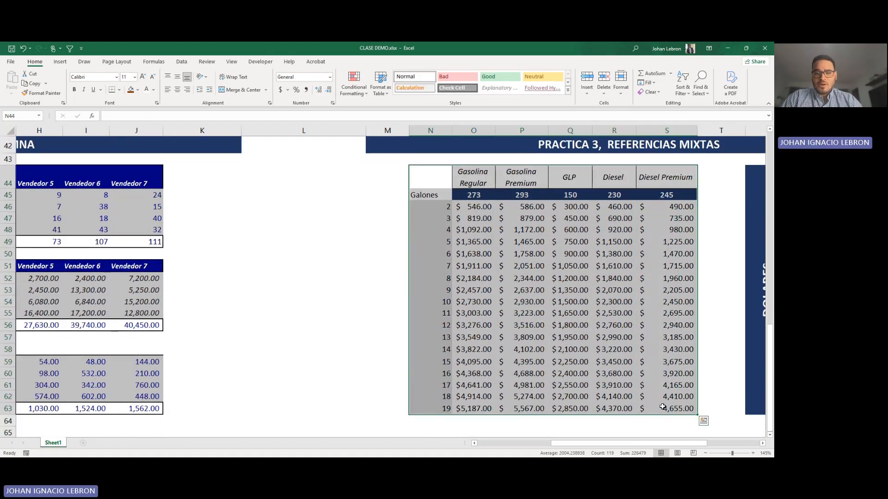
key("ctrl+c")
scroll(457, 336, "down", 2)
scroll(458, 336, "down", 1)
left_click(420, 334)
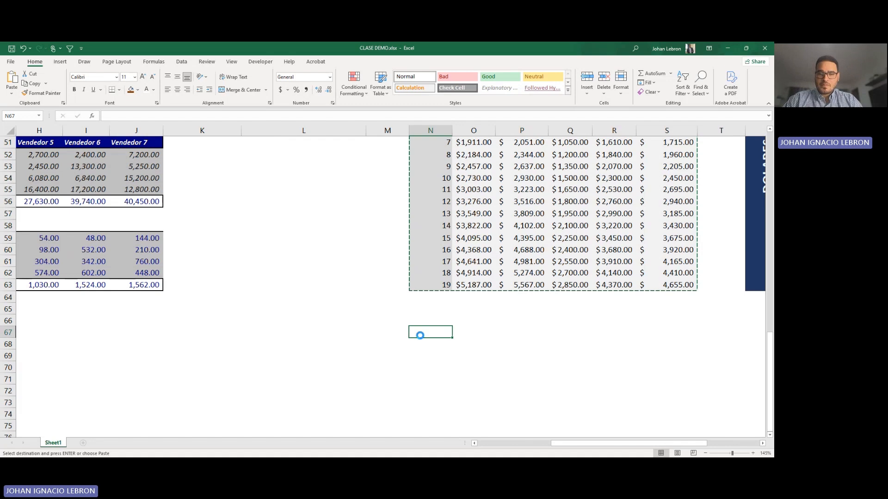
key("Return")
Step: Clear the calculated costs in O69:S86 of the copied table, keeping its headers, prices and gallon values
scroll(420, 330, "down", 3)
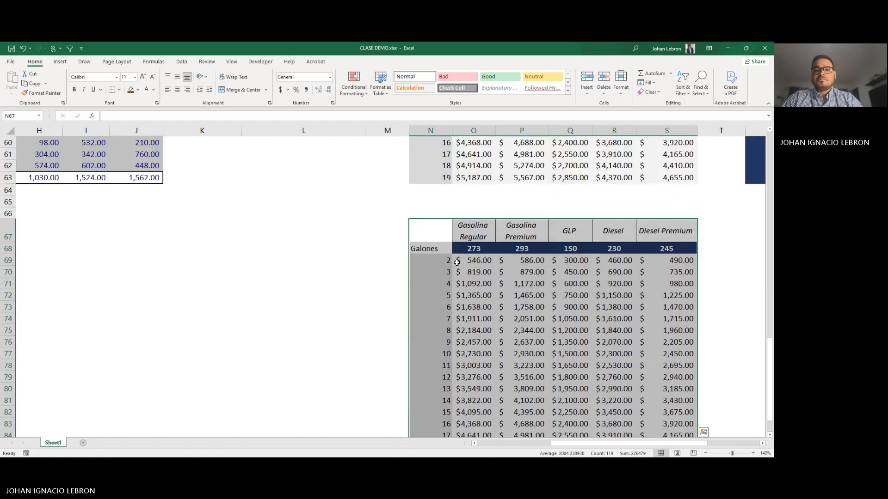
left_click_drag(464, 261, 656, 425)
key("Delete")
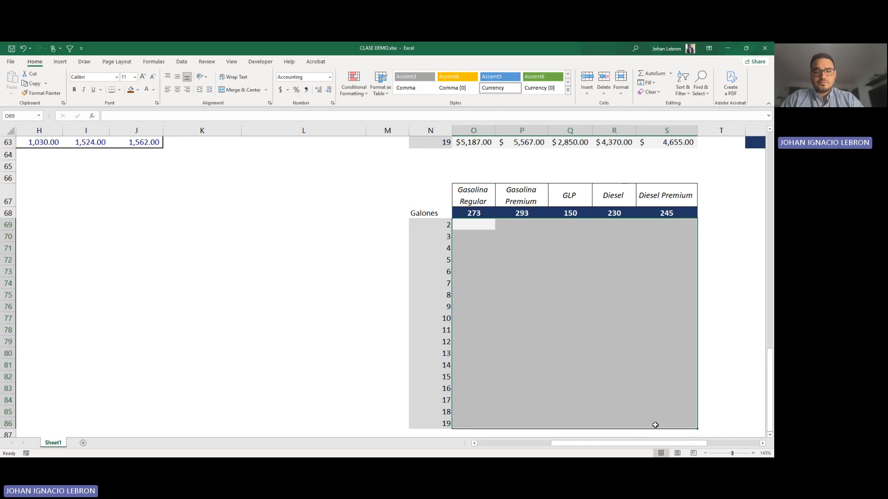
left_click(464, 222)
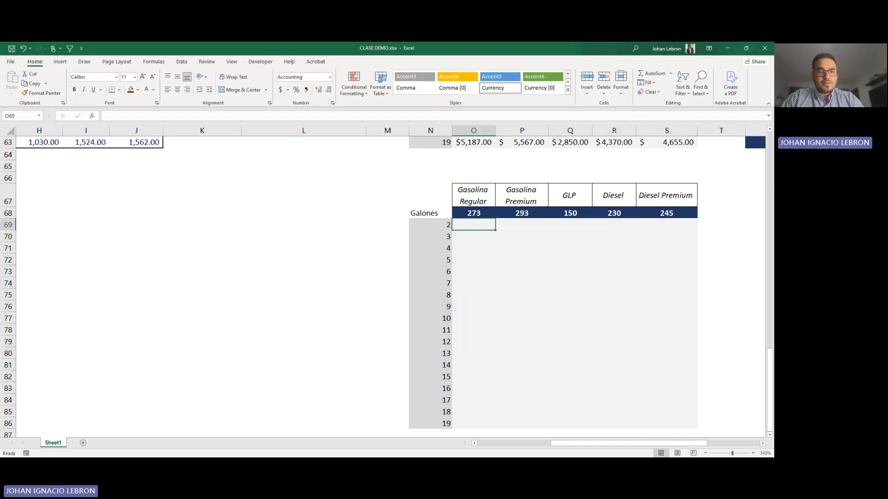
key("alt+Tab")
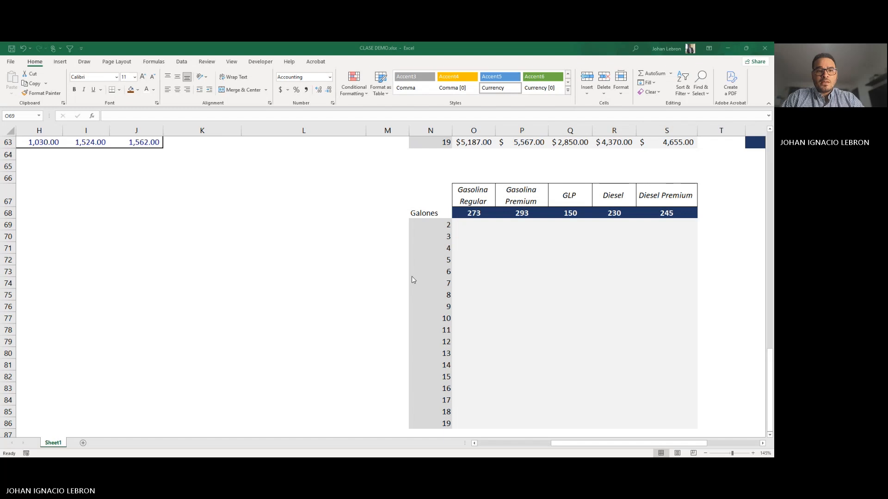
key("alt+Tab")
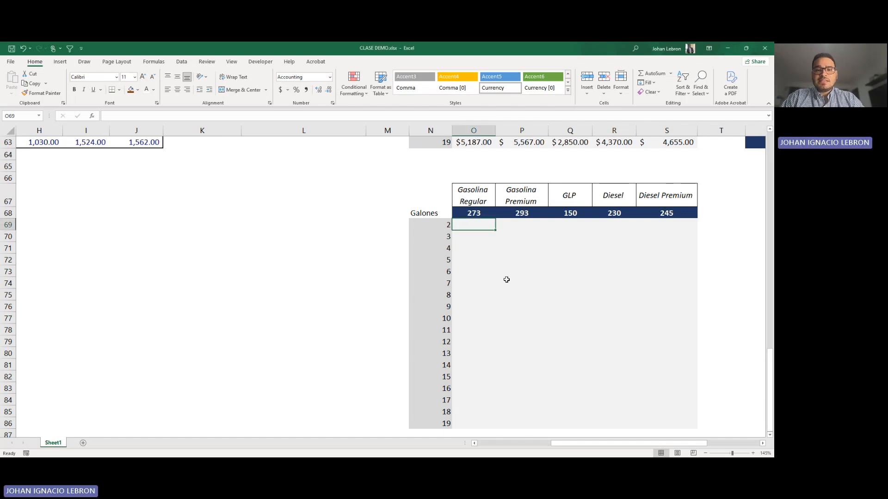
left_click(502, 249)
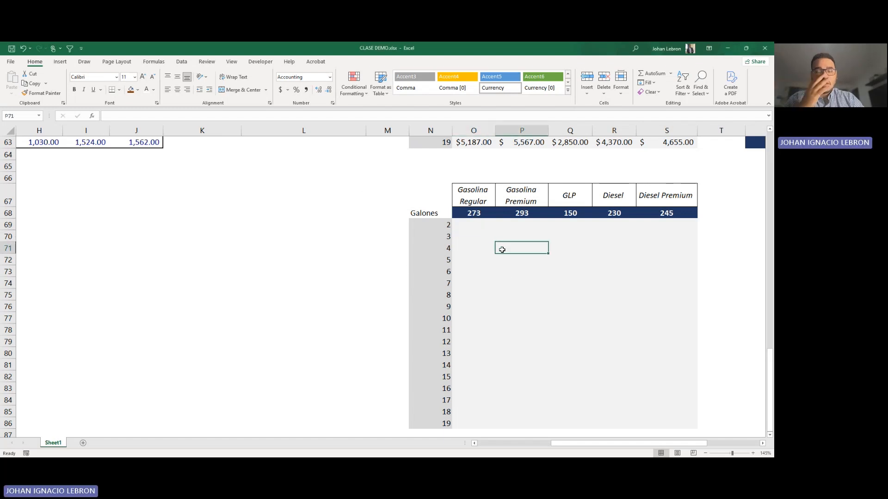
left_click(483, 223)
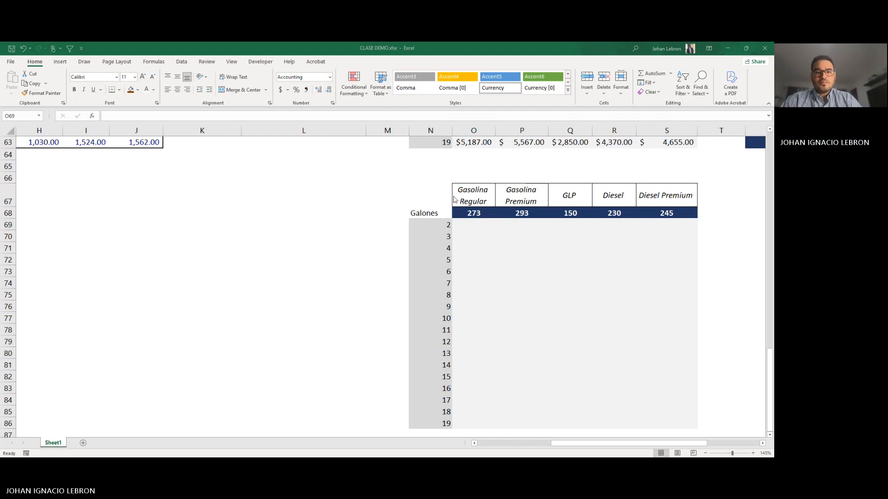
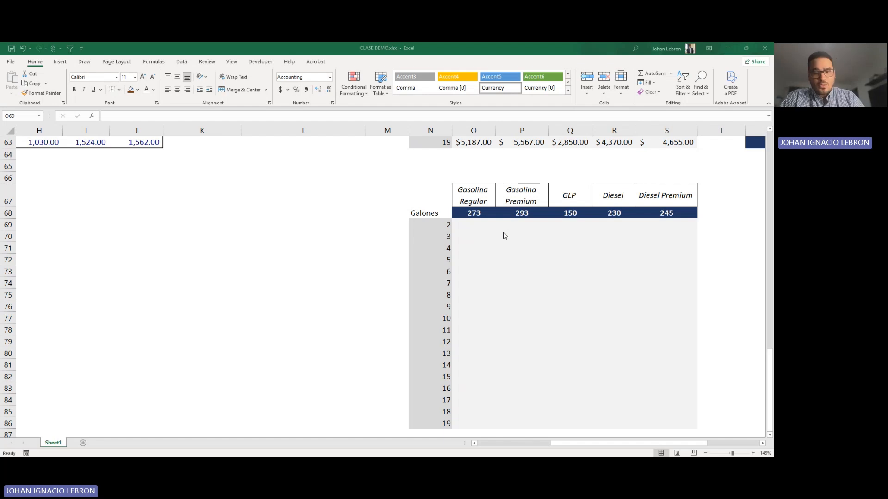
left_click(504, 233)
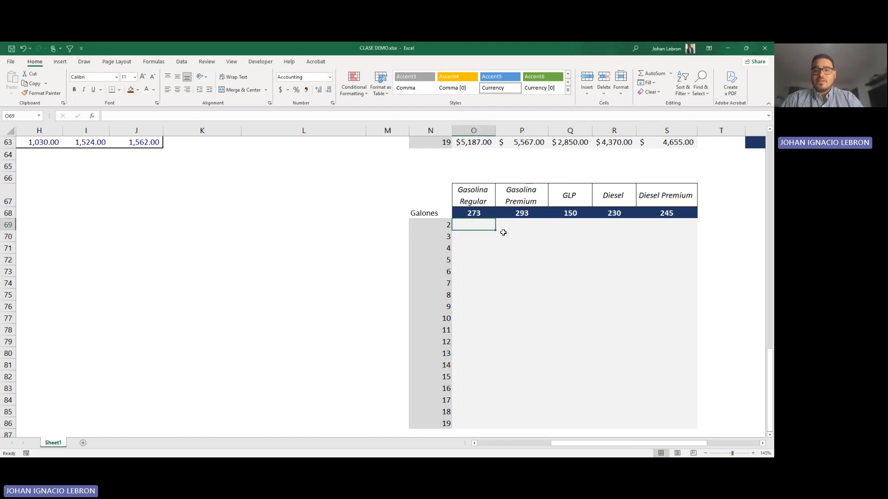
left_click(472, 213)
left_click(433, 214)
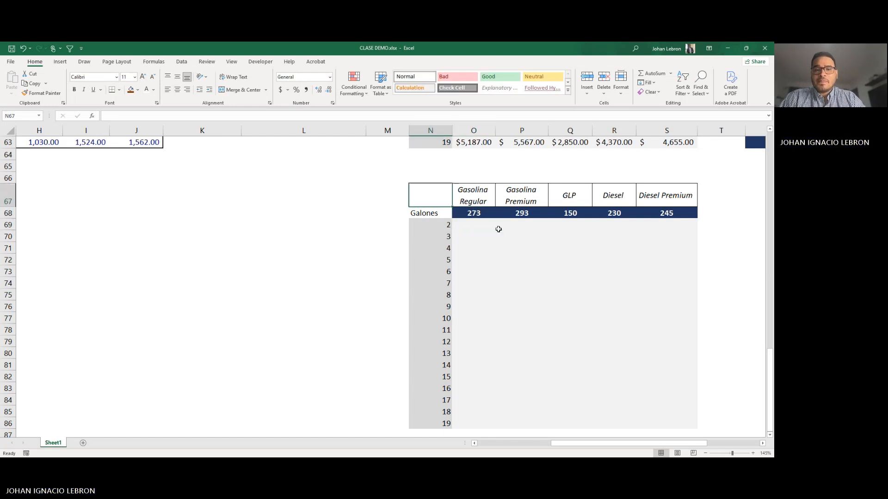
left_click(501, 230)
left_click(473, 214)
left_click(424, 212)
left_click(457, 232)
left_click(471, 212)
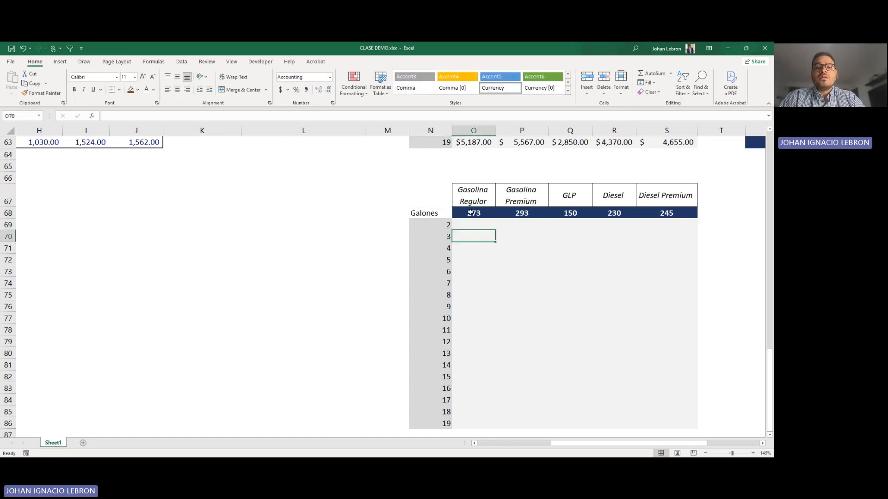
Step: Try to assign the name precio to the fuel price range O68:S68 in the copied table
mouse_move(479, 213)
left_mouse_down()
mouse_move(665, 214)
mouse_move(474, 213)
left_mouse_up()
left_click(536, 237)
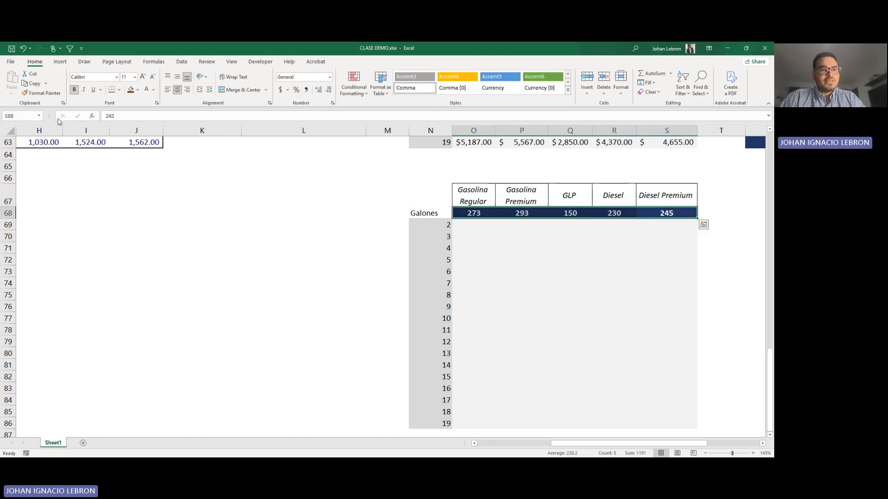
left_click(23, 115)
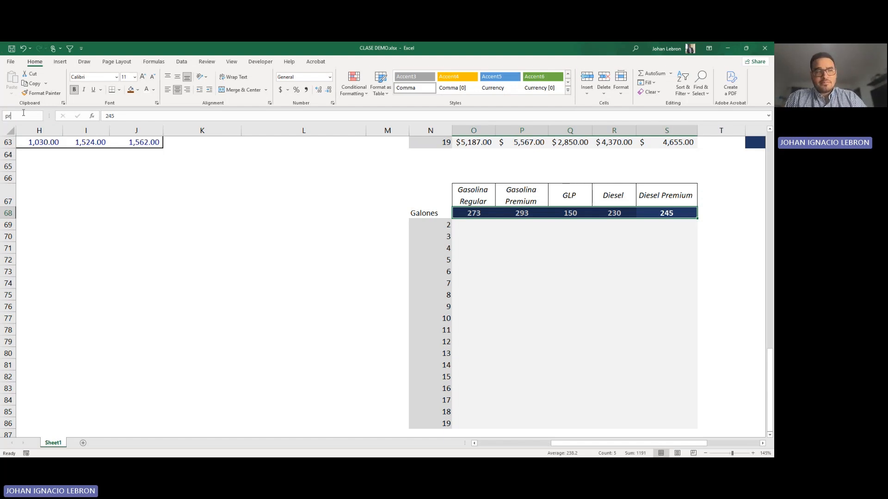
key("Return")
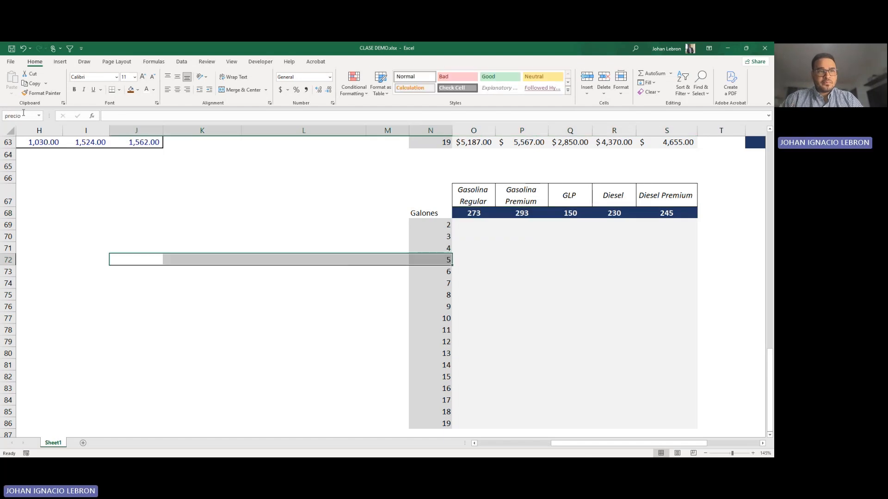
left_click(499, 237)
left_click_drag(479, 214, 676, 217)
left_click(572, 229)
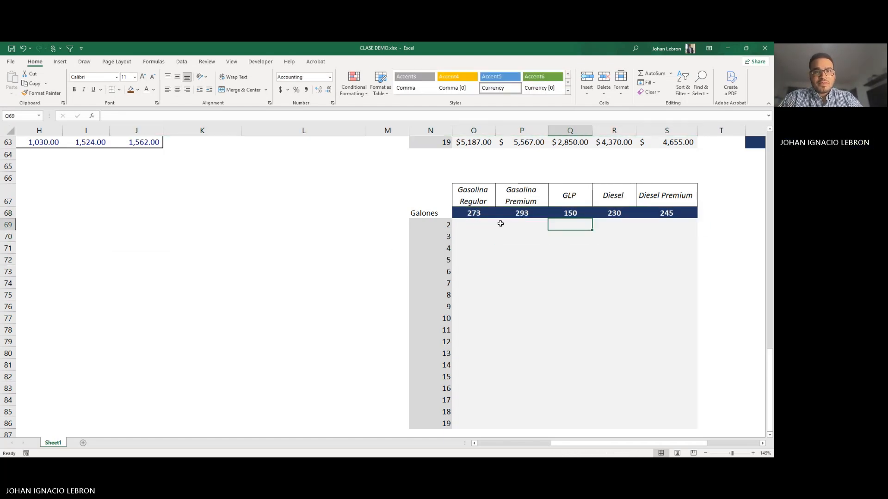
Step: Assign the name Galones to the gallon values in N69:N86
left_click(457, 224)
left_click_drag(442, 221, 423, 423)
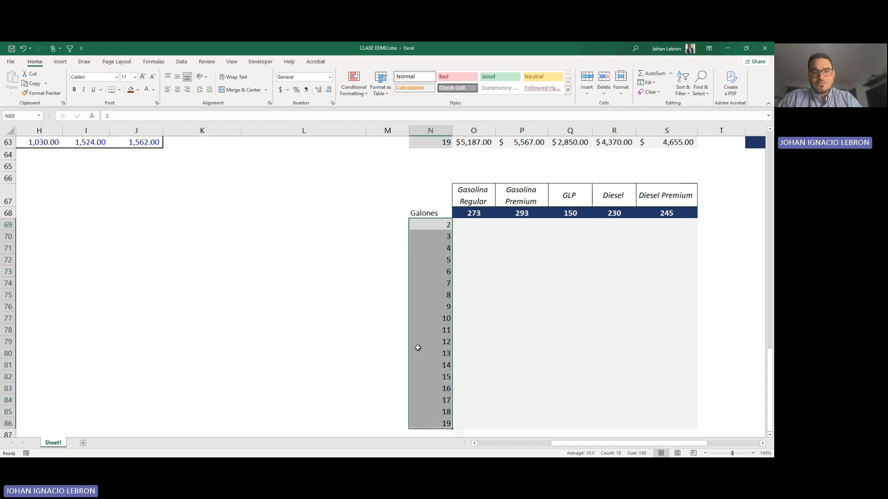
left_click(24, 116)
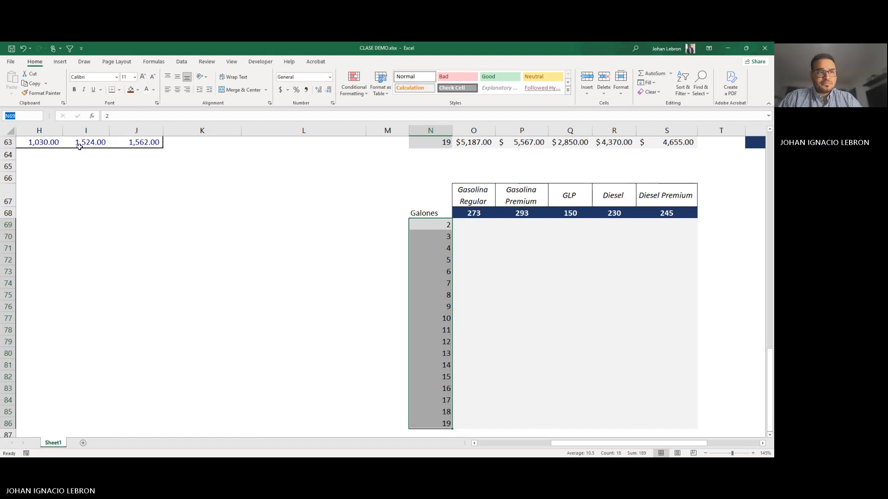
scroll(48, 140, "up", 1)
scroll(282, 198, "down", 1)
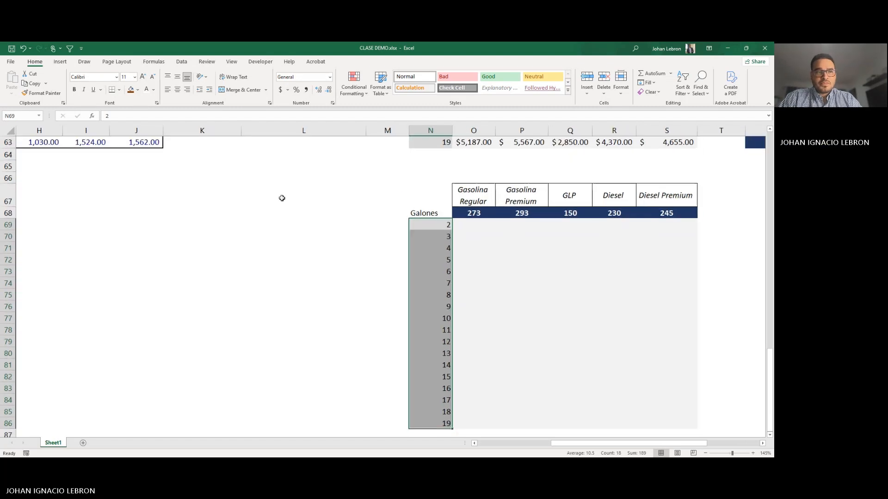
left_click(23, 116)
type("galon")
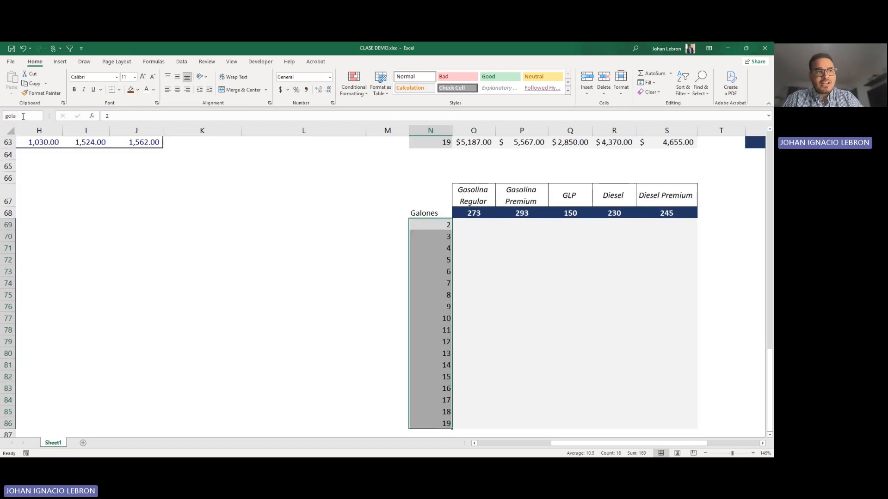
type("e")
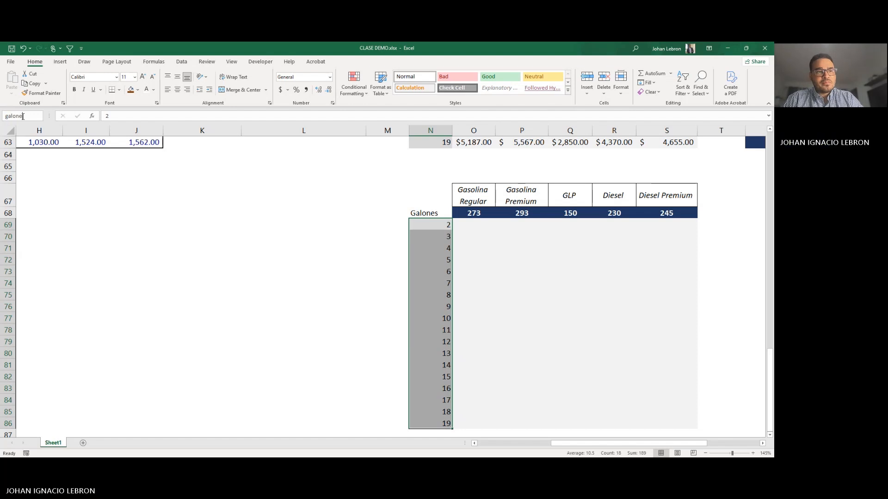
type("s")
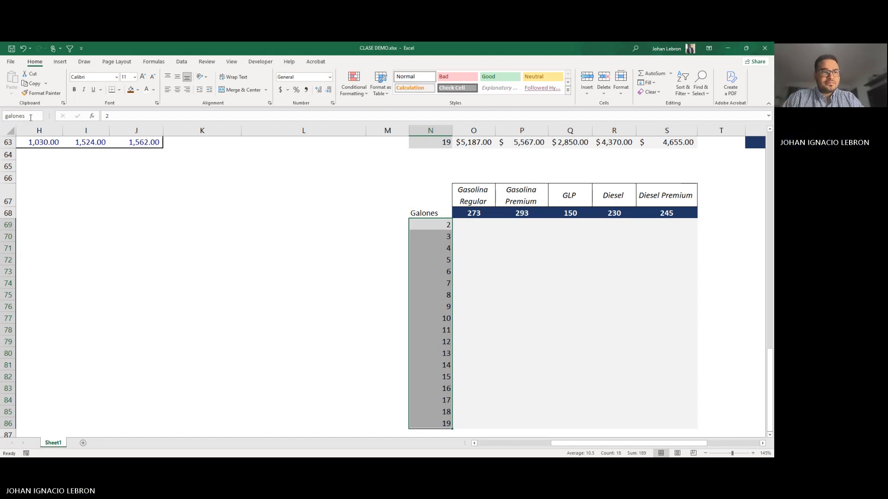
left_click_drag(30, 117, 2, 116)
type("Galones")
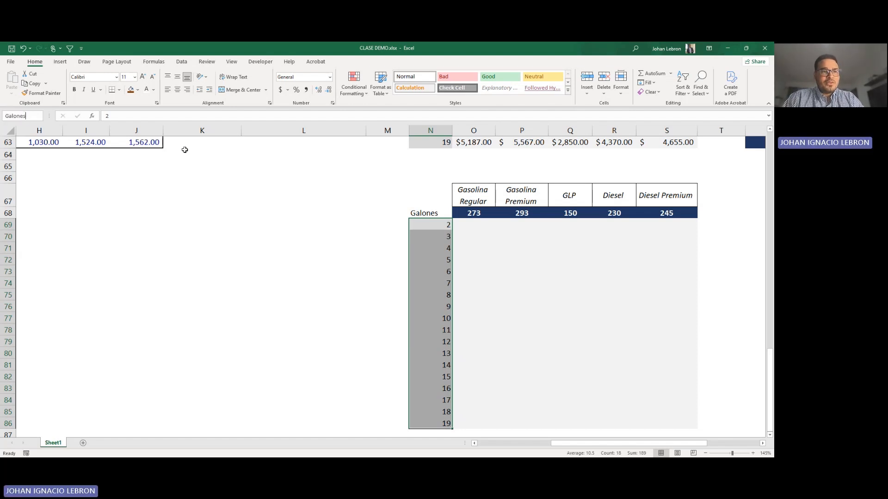
key("Return")
Step: Try the formula =golanes*precio in O69, the Gasolina Regular cost for 2 gallons
scroll(184, 148, "down", 2)
left_click(462, 176)
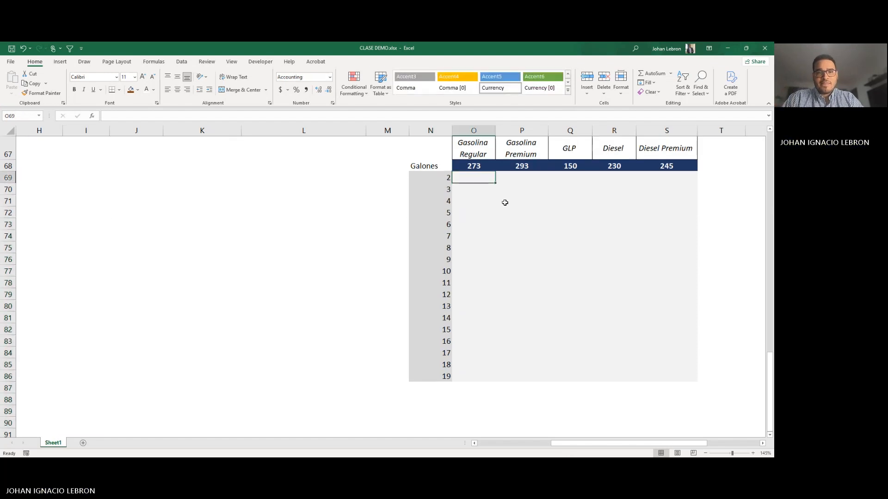
scroll(505, 203, "up", 2)
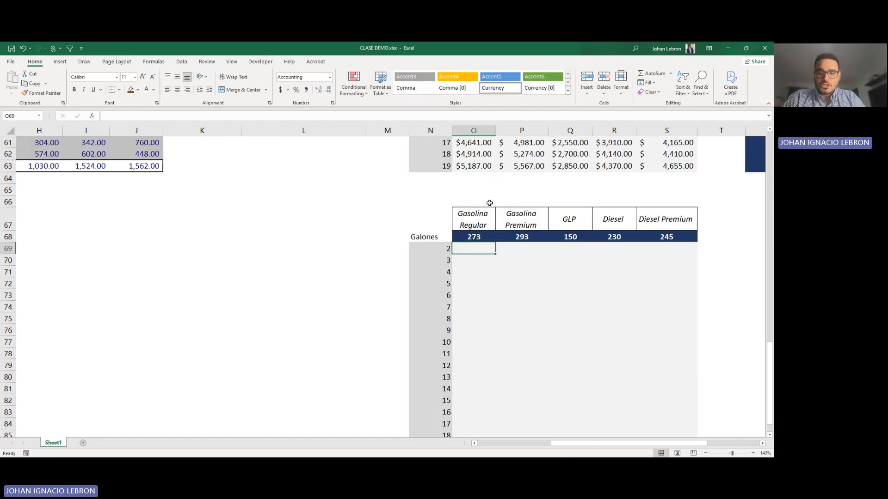
type("=")
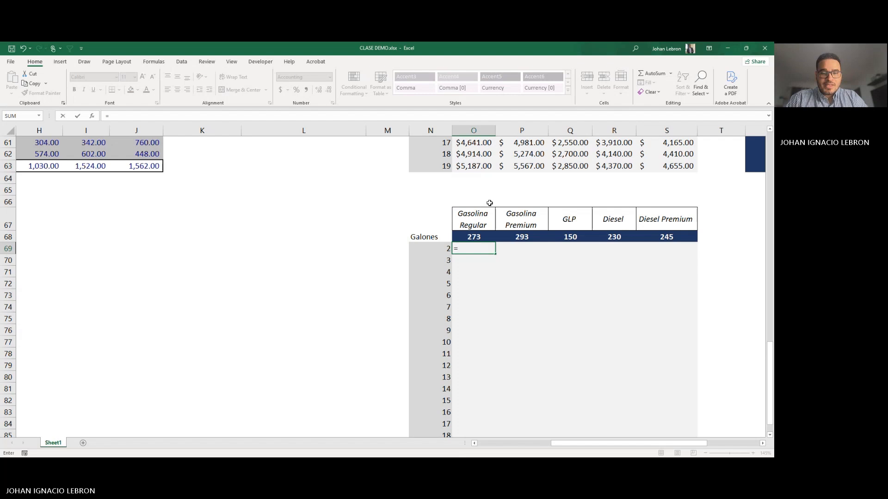
type("golanes*")
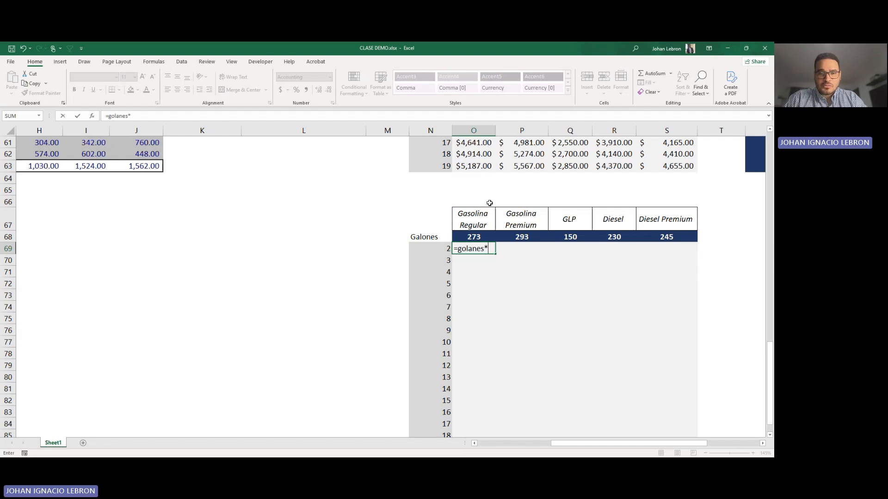
type("precio")
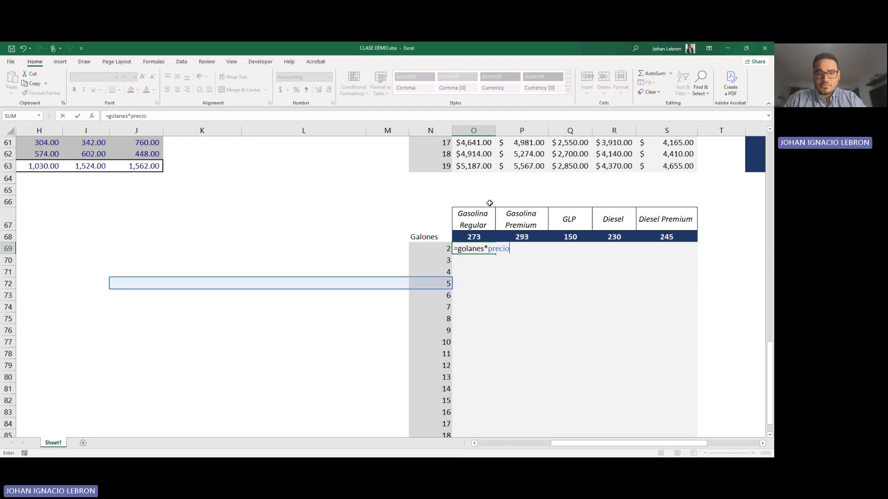
key("ctrl+Return")
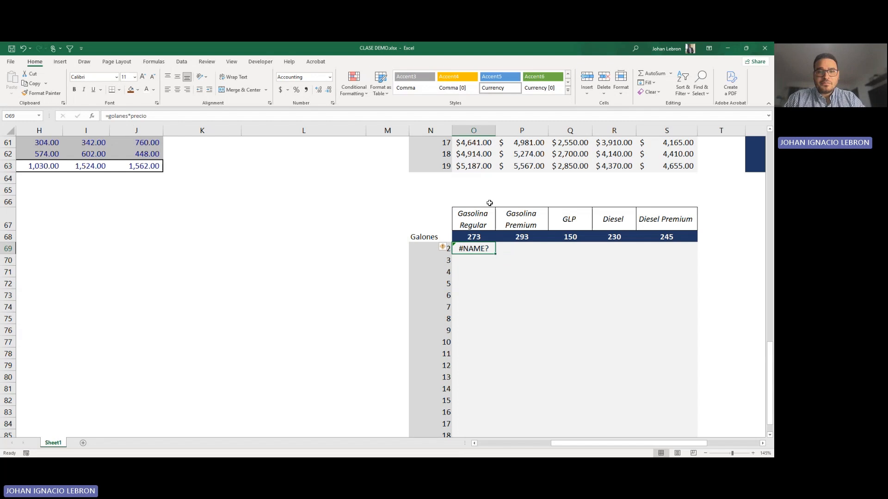
Step: Bring up the defined-name management commands and clear the formula from O69
key("Up")
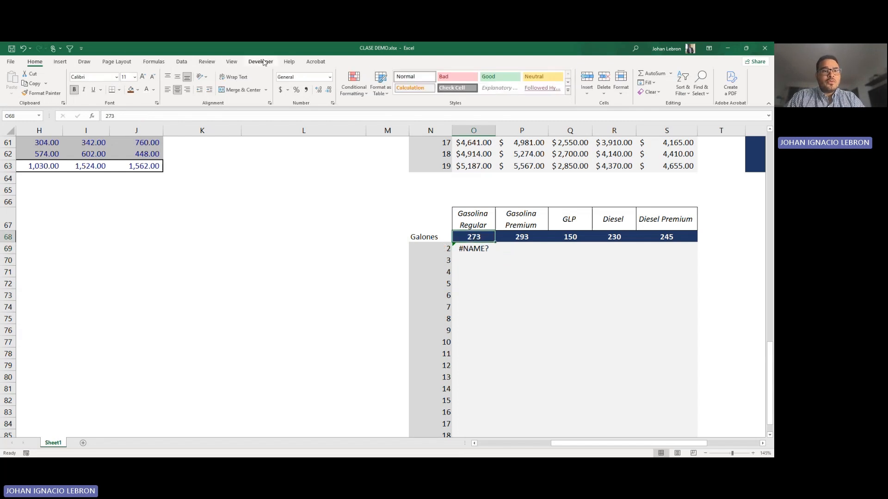
left_click(180, 62)
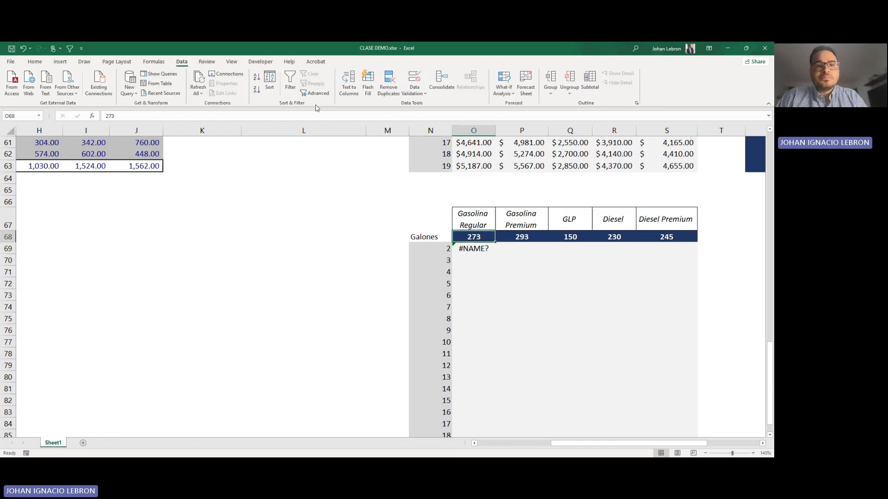
left_click(153, 61)
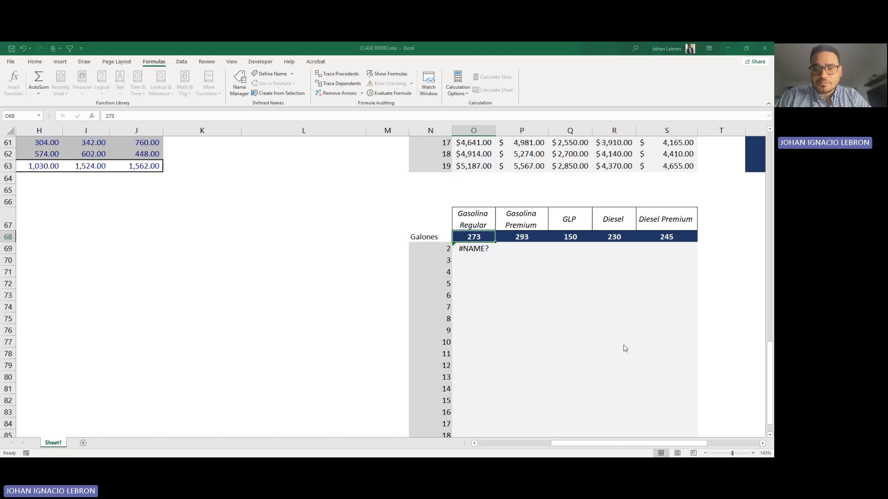
left_click(522, 318)
left_click(466, 249)
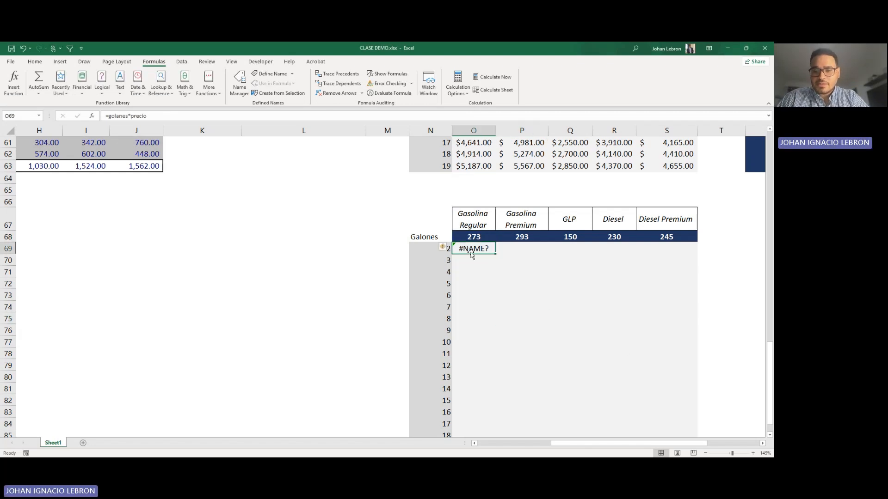
key("Delete")
Step: Assign the name Precio to the fuel price range O68:S68
left_click_drag(473, 237, 662, 237)
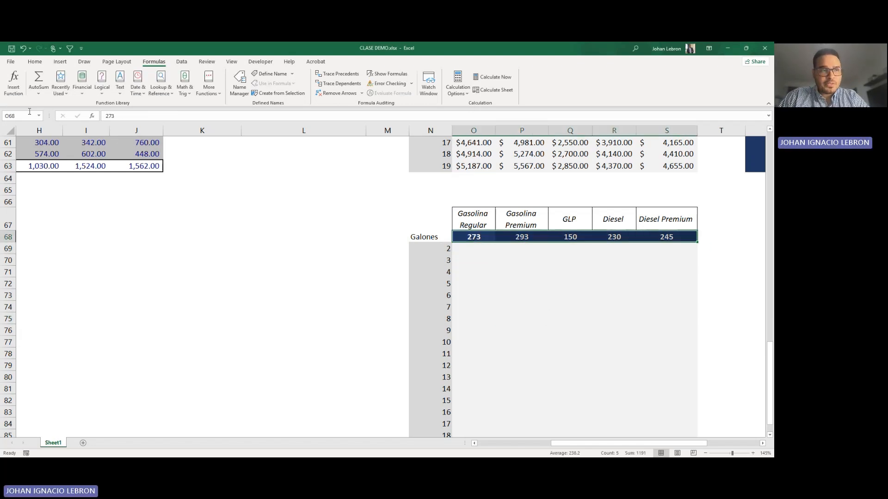
left_click(3, 117)
type("Precio")
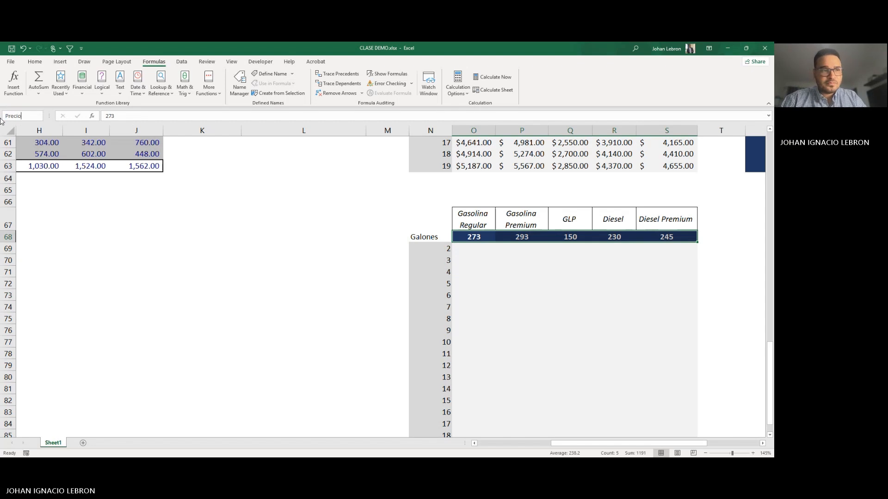
key("Return")
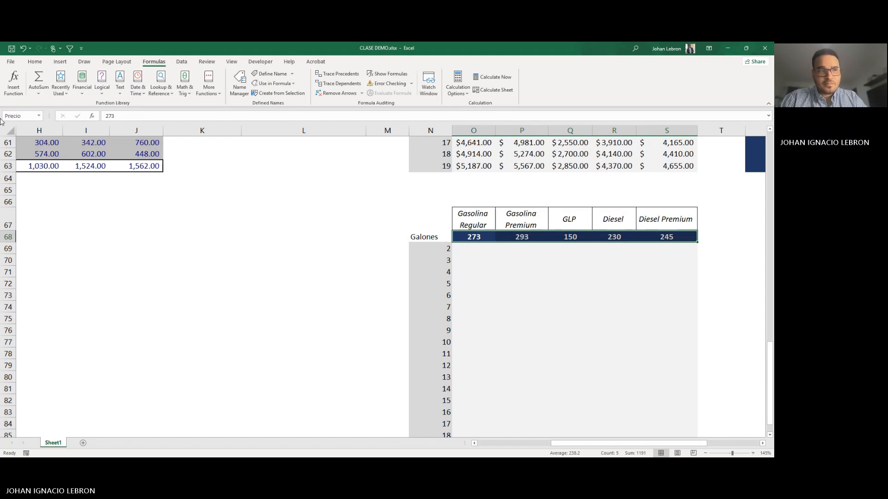
Step: Name the gallon quantities N69:N86 Galones
left_click(472, 261)
left_click_drag(438, 249, 427, 409)
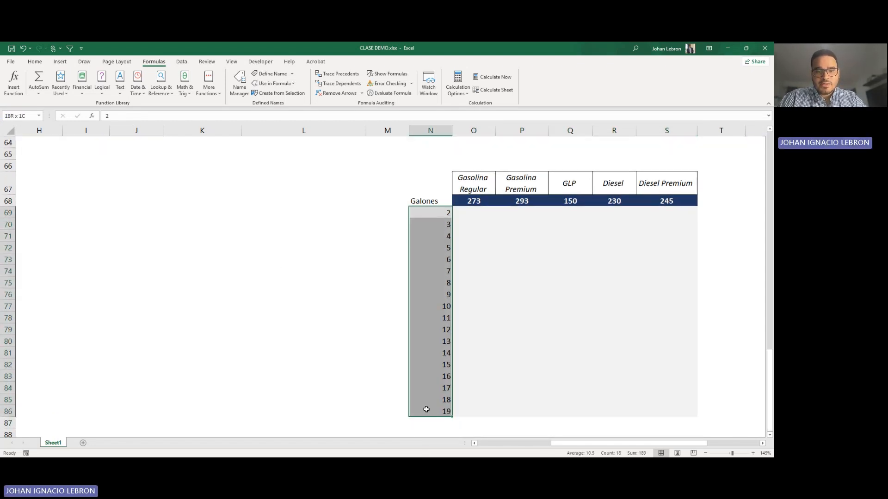
type("Galones")
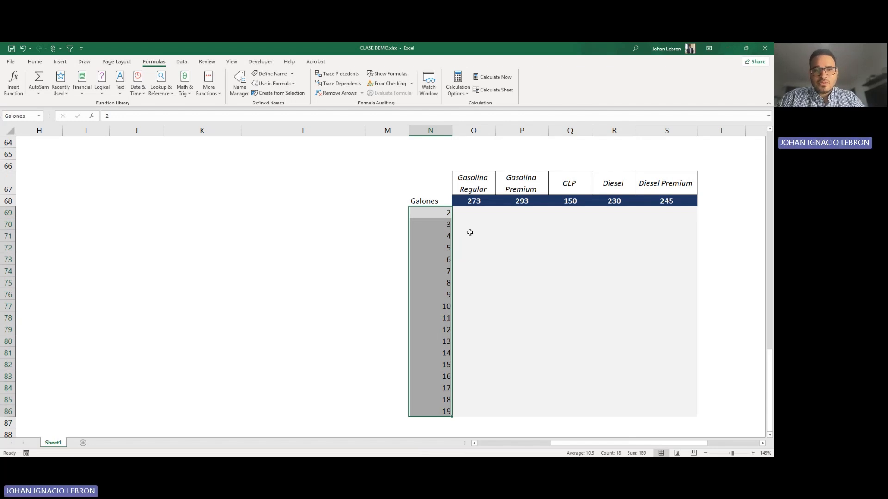
Step: Enter the formula =Galones*Precio in O69 to calculate the Gasolina Regular cost for 2 gallons
scroll(470, 232, "up", 1)
left_click(474, 249)
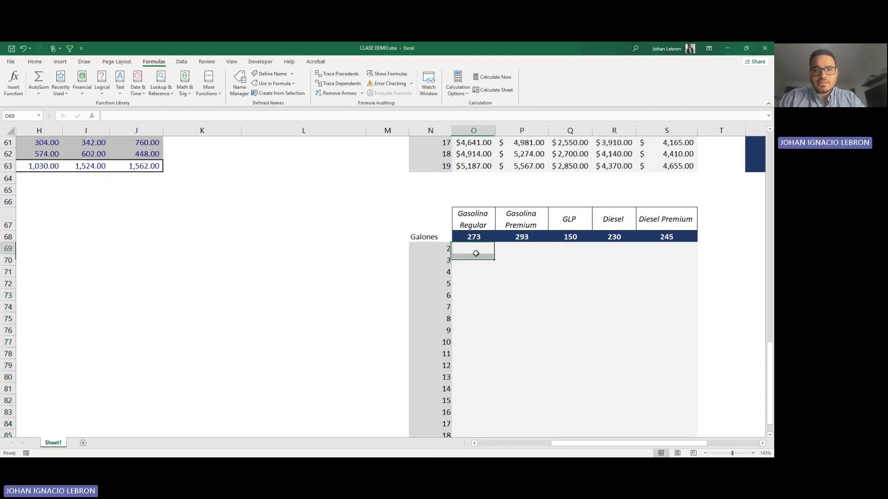
type("=")
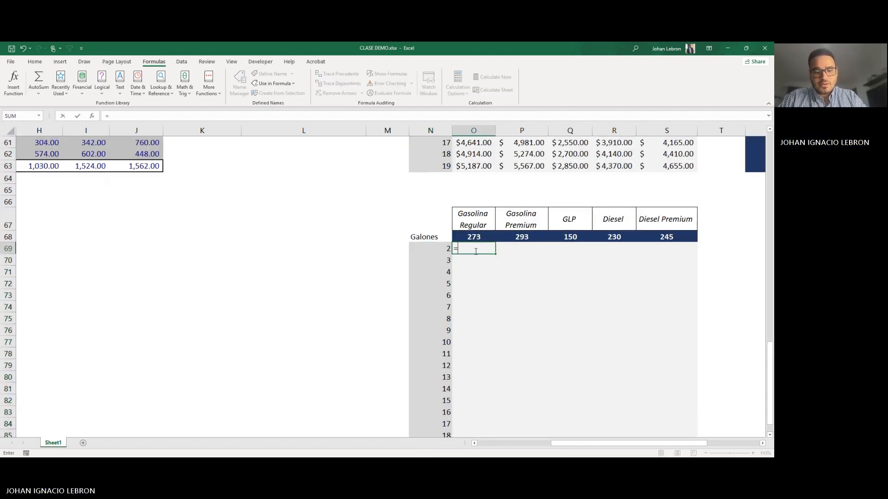
type("Galones")
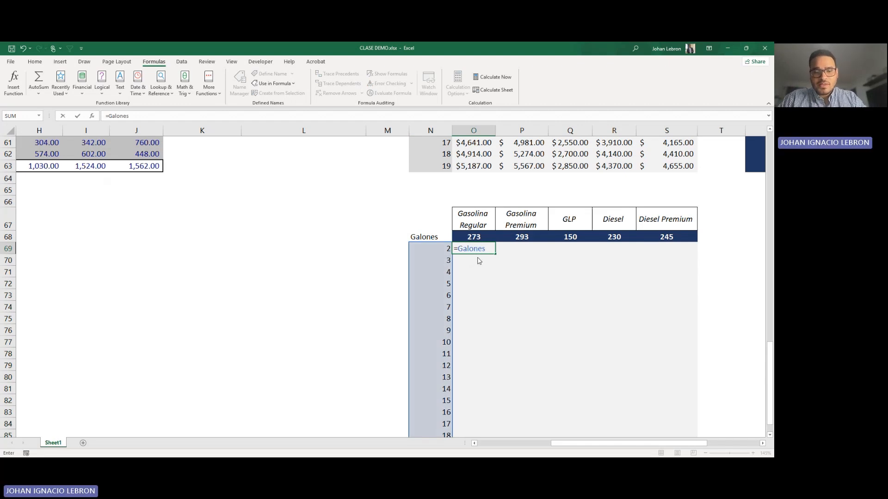
type("*Precios")
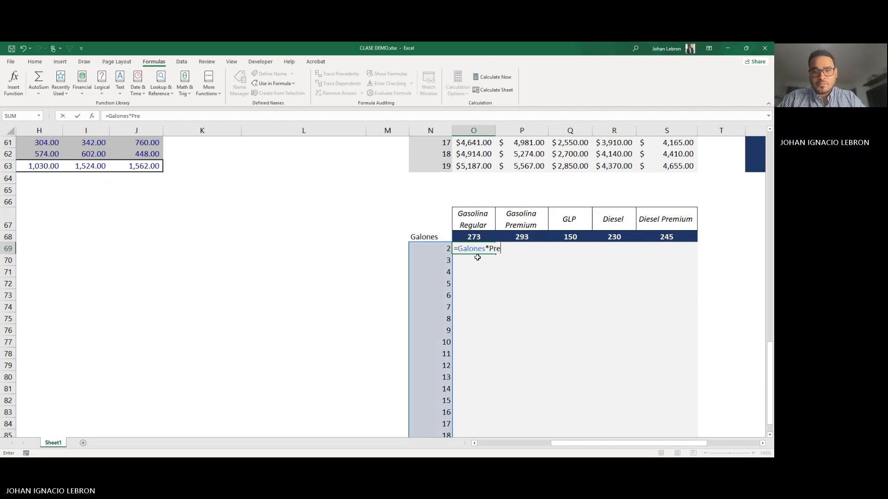
key("Return")
Step: Fill the named-range formula from O69 across to S69 and open the copied formula in S69 to check its references
scroll(482, 244, "down", 1)
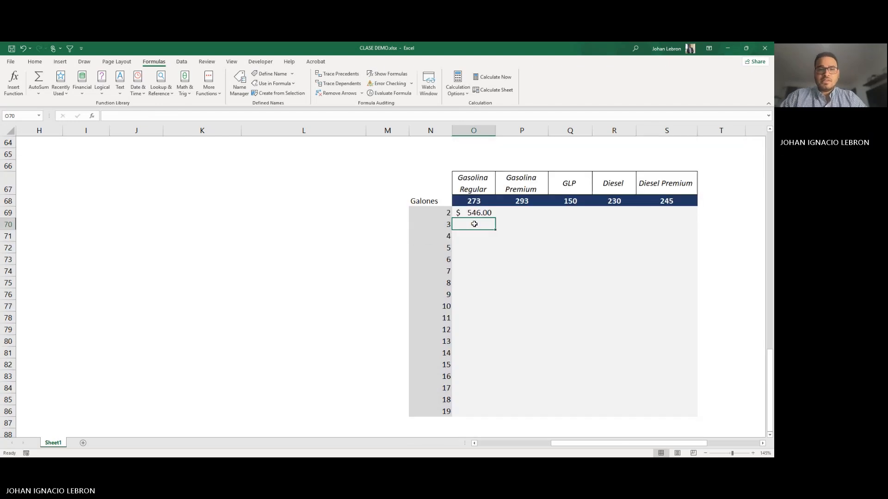
left_click(473, 213)
left_click_drag(491, 214, 676, 214)
left_click(578, 260)
double_click(662, 212)
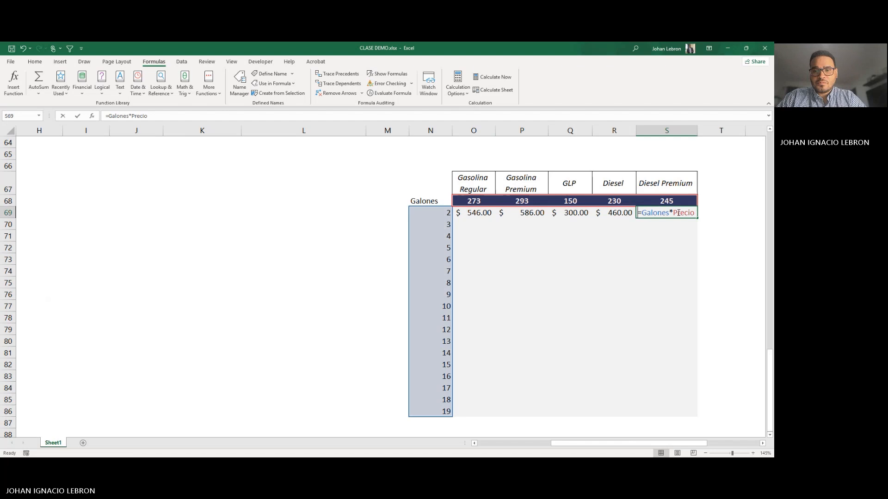
Step: Fill the named-range formulas in O69:S69 down to row 86 to complete the fuel cost table
key("Escape")
left_click_drag(475, 213, 685, 213)
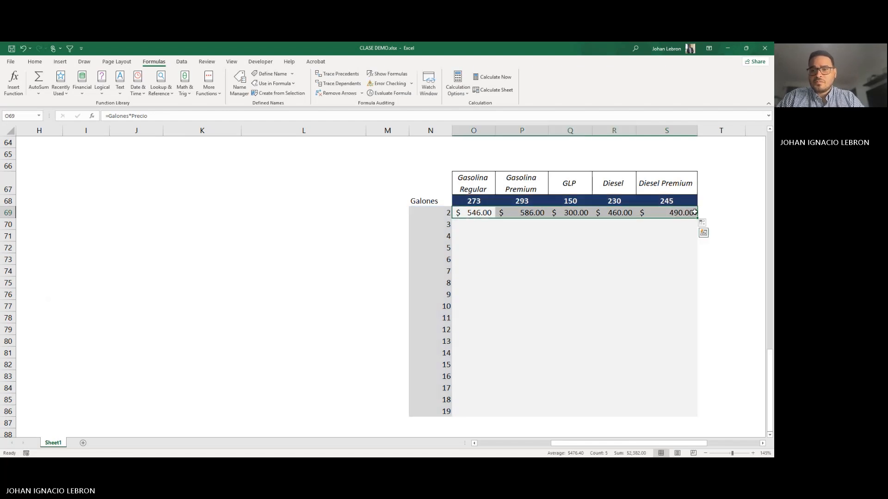
double_click(697, 218)
scroll(443, 304, "down", 3)
scroll(509, 296, "up", 3)
left_click(576, 283)
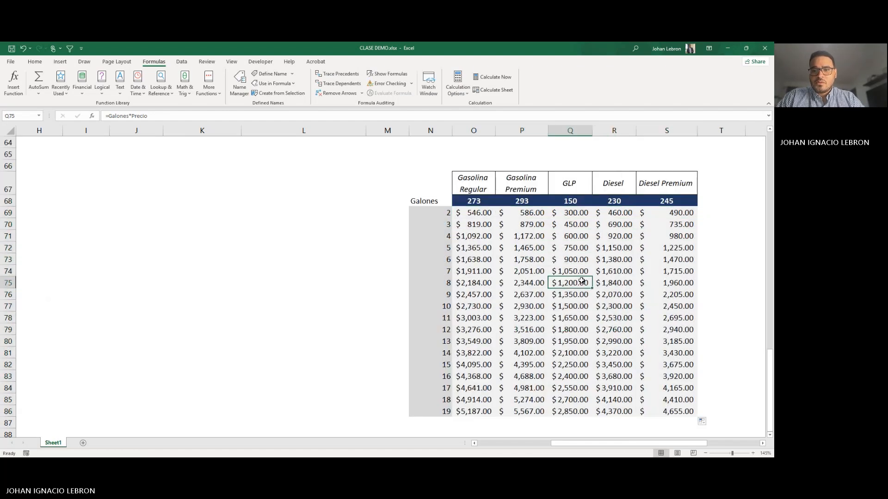
scroll(578, 282, "up", 7)
scroll(581, 281, "down", 4)
scroll(555, 269, "up", 9)
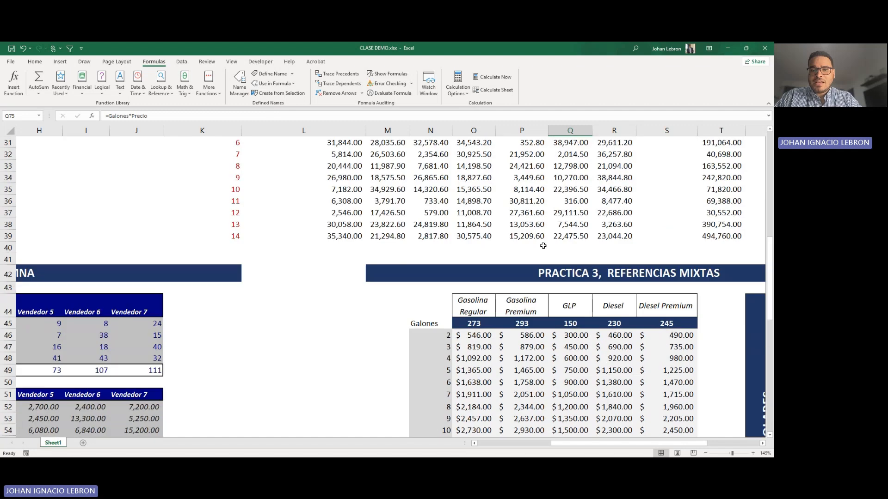
scroll(532, 254, "down", 11)
left_click(525, 251)
left_click(560, 248)
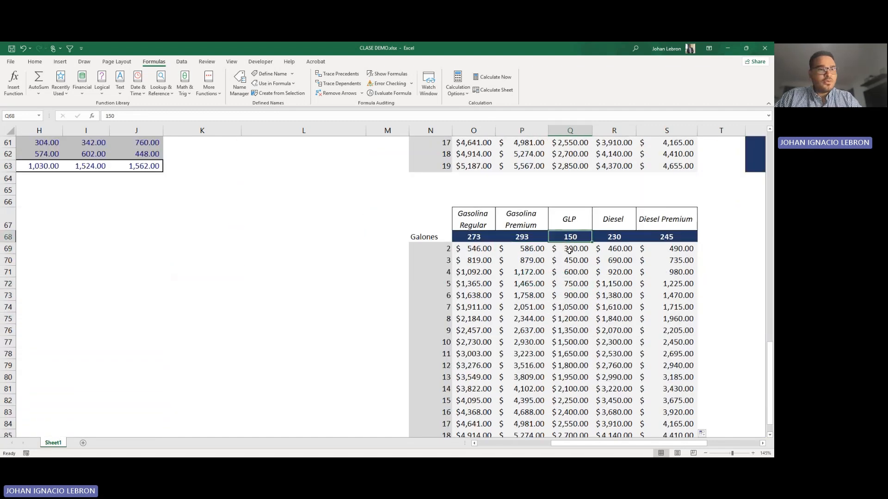
left_click(578, 237)
left_click(574, 252)
left_click(566, 272)
left_click(511, 281)
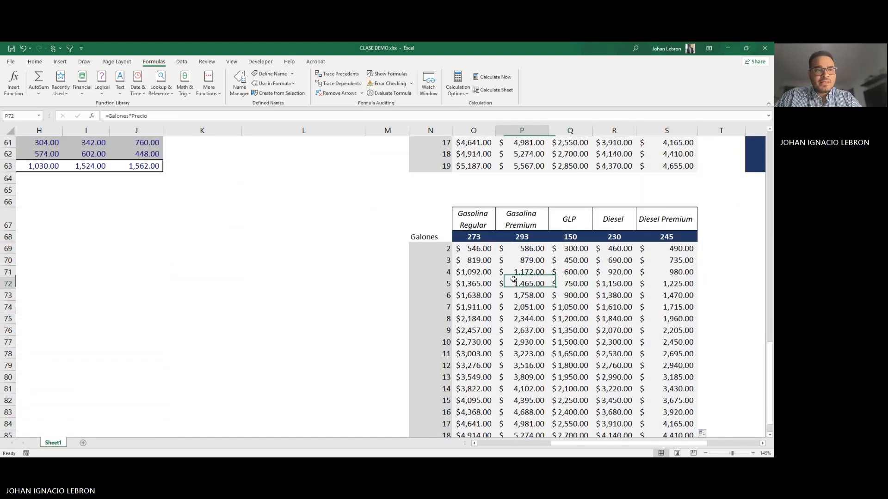
left_click(607, 331)
left_click(576, 319)
left_click(561, 365)
left_click(569, 343)
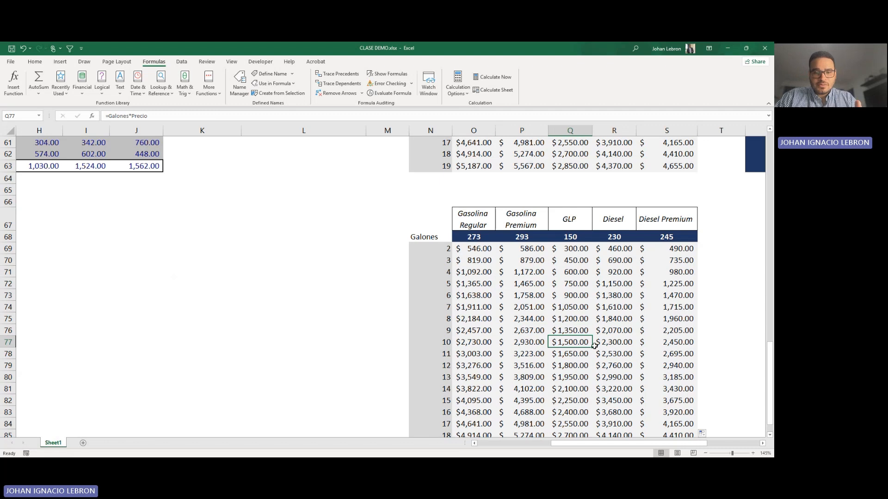
left_click(575, 361)
left_click(617, 354)
scroll(618, 354, "down", 1)
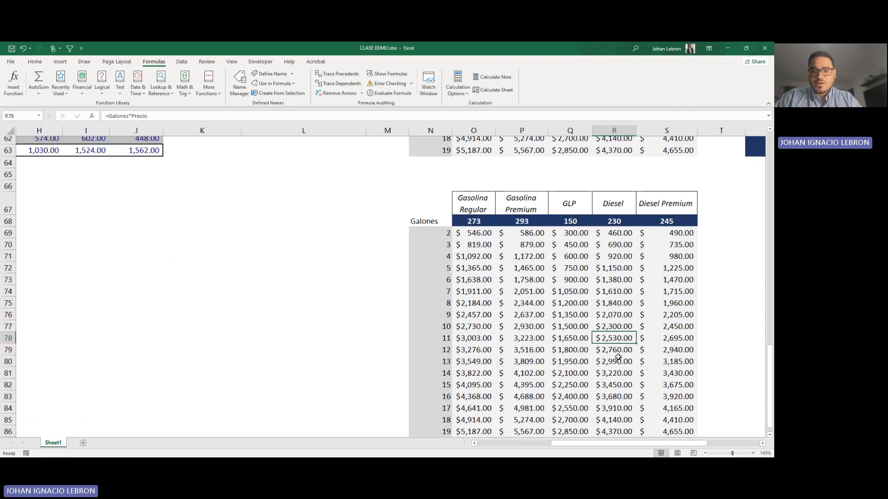
left_click(612, 353)
left_click(581, 344)
left_click(649, 375)
left_click(595, 322)
left_click(611, 353)
left_click(567, 308)
left_click(568, 352)
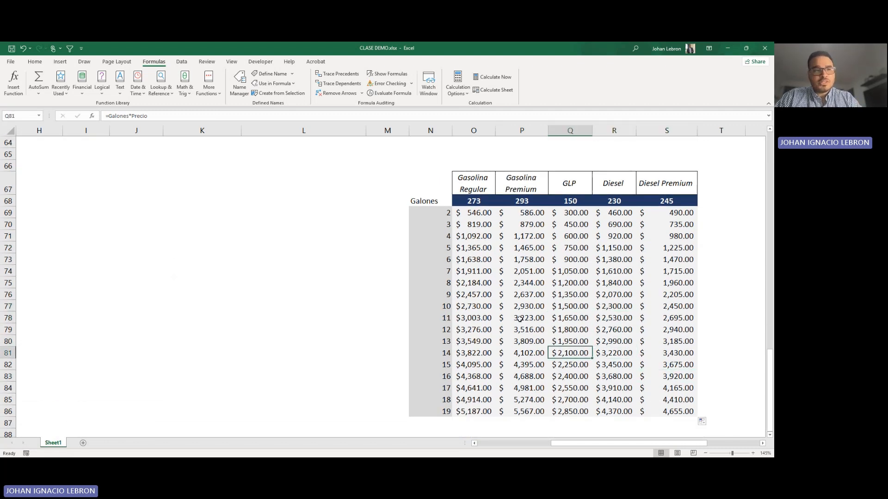
left_click(520, 318)
left_click(565, 321)
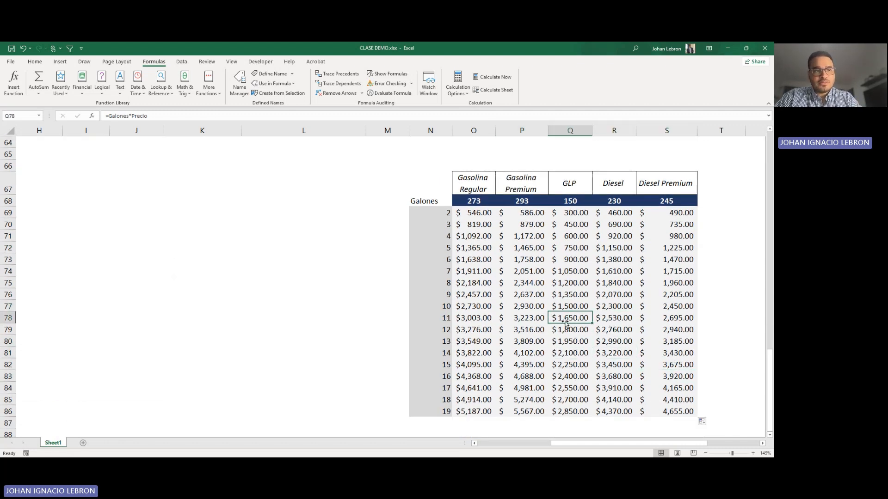
Step: Inspect cells in the lower rows of the filled table and open the formula in R80 to check its named ranges
left_click(576, 352)
left_click(613, 329)
left_click(655, 318)
left_click(654, 307)
left_click(618, 330)
left_click(522, 341)
left_click(610, 341)
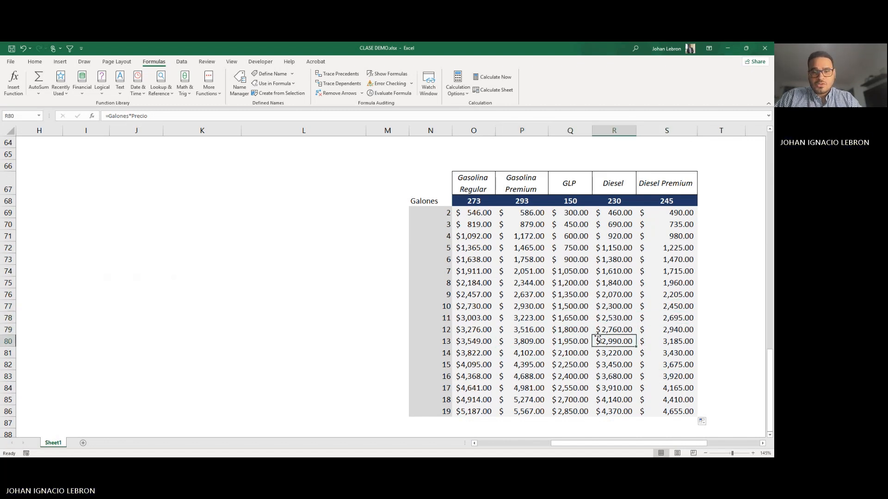
double_click(608, 341)
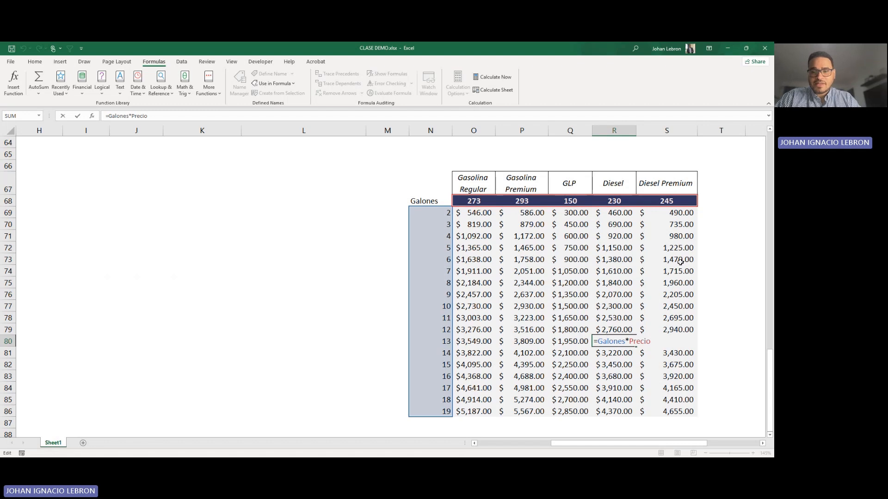
key("Escape")
Step: Compare the mixed-reference formula in S49 of the original table with the named-range formulas in P70 and Q73
scroll(649, 281, "up", 3)
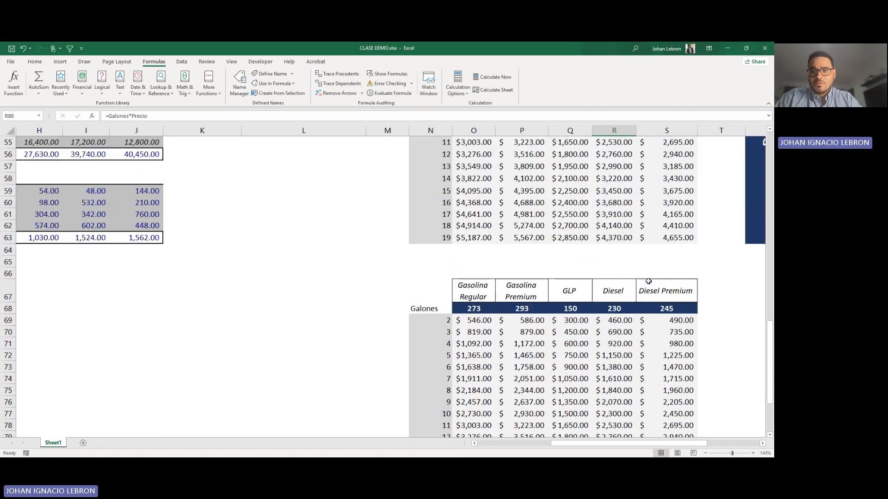
scroll(648, 280, "down", 6)
scroll(608, 252, "up", 9)
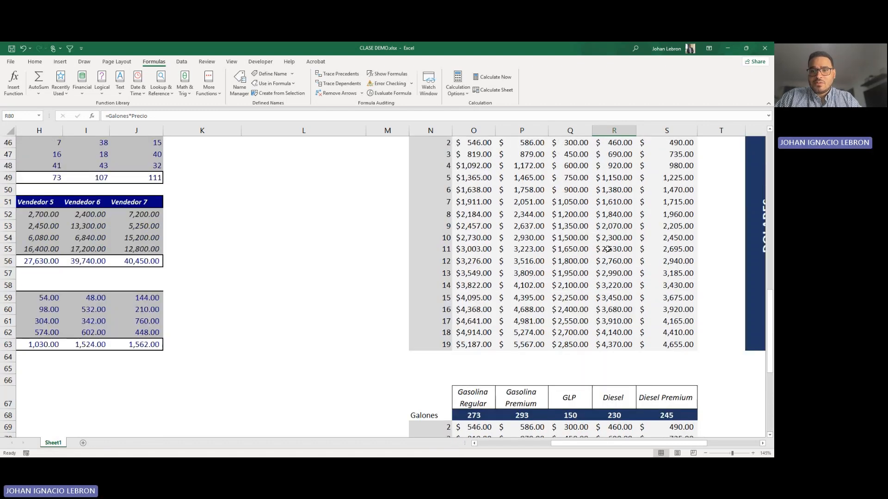
scroll(608, 249, "up", 2)
scroll(648, 259, "down", 1)
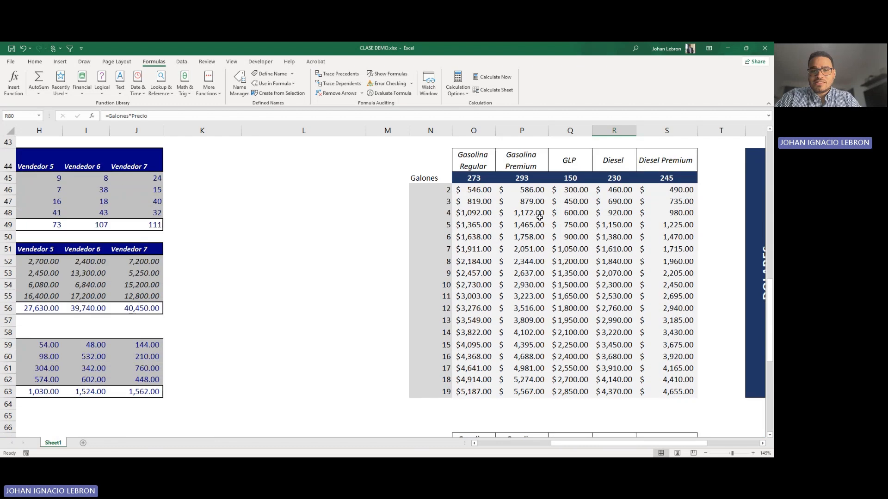
left_click(675, 228)
scroll(648, 228, "down", 7)
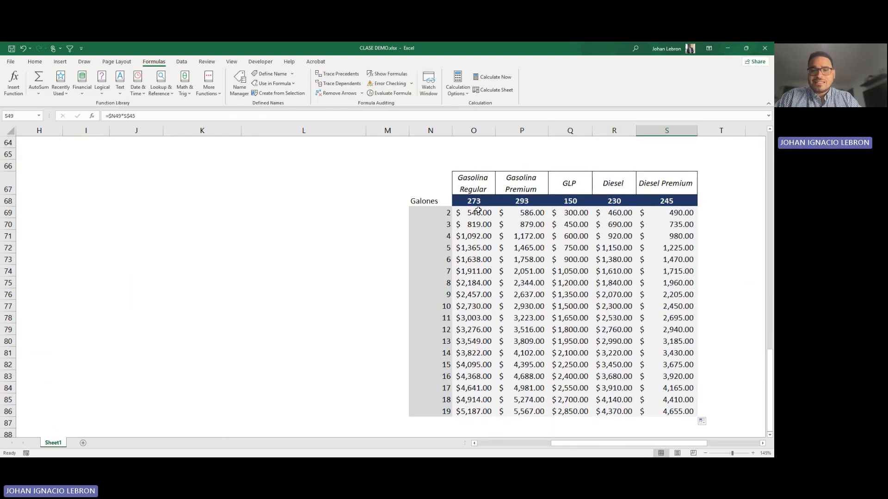
scroll(511, 234, "down", 6)
scroll(512, 234, "up", 7)
left_click(500, 260)
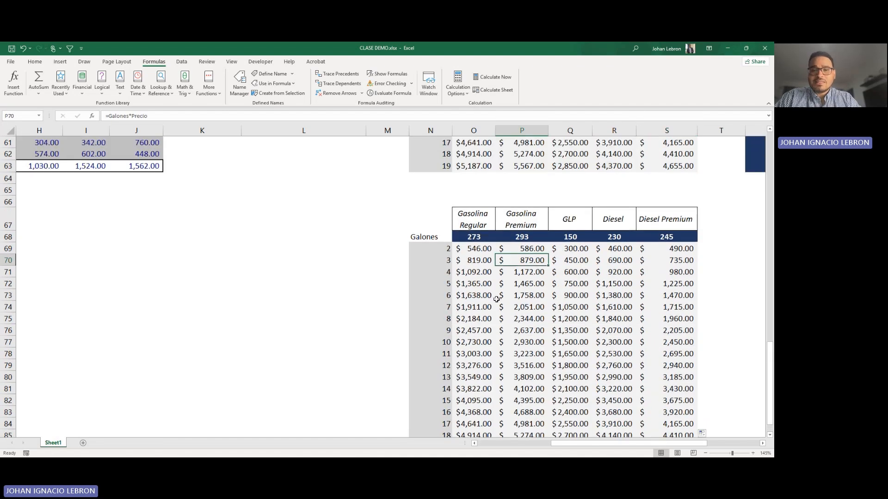
left_click(551, 295)
scroll(551, 296, "up", 1)
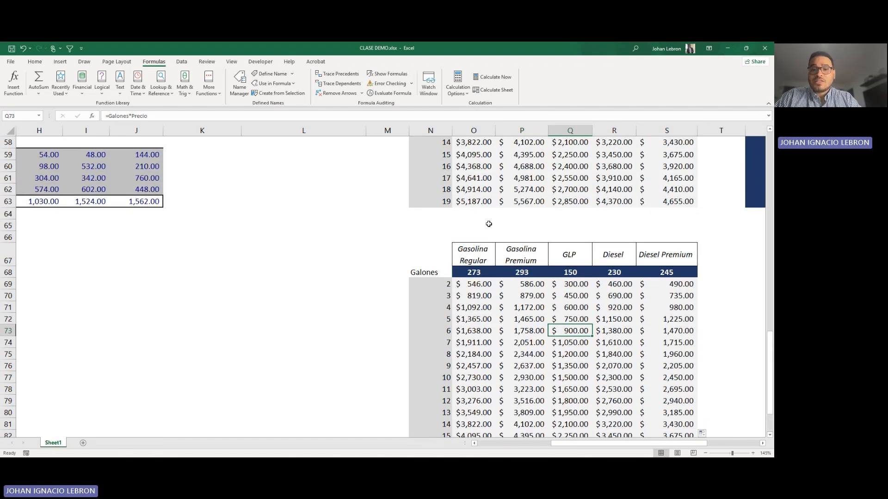